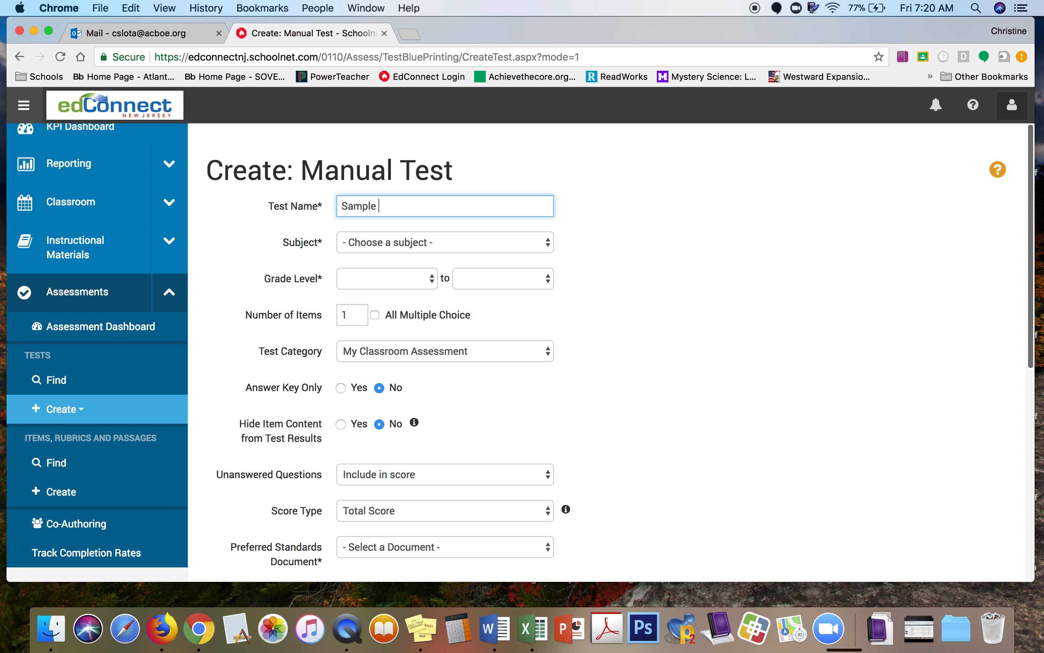
Step: Name the test 'Sample Test for Video' and set Mathematics, Grade 3, and New Jersey Math Student Learning Standards
type("Test for Video")
left_click(549, 248)
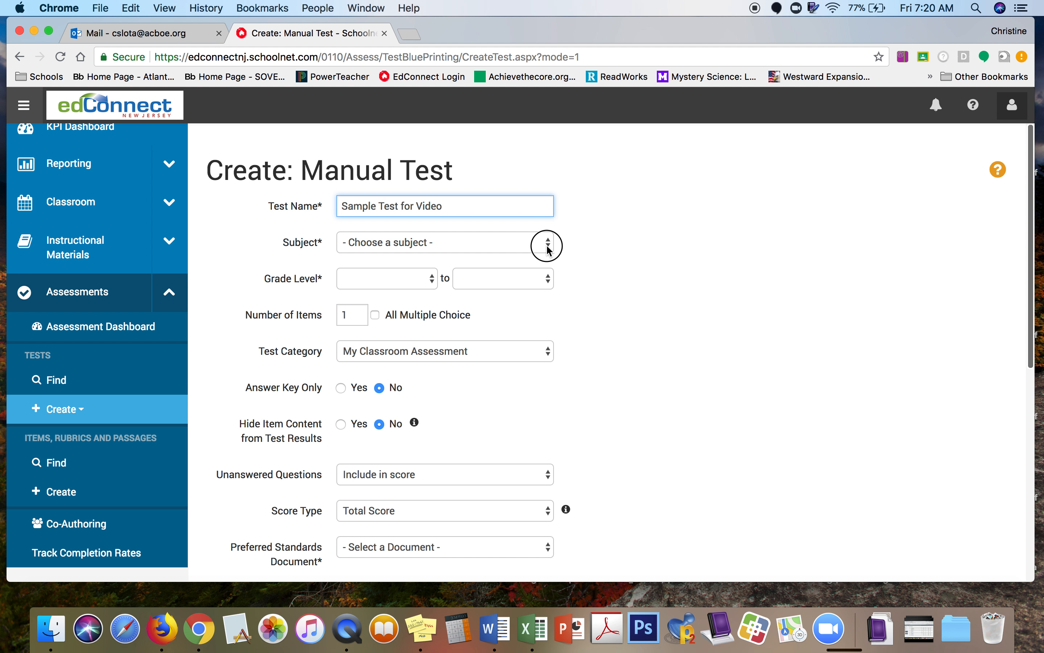
left_click(498, 519)
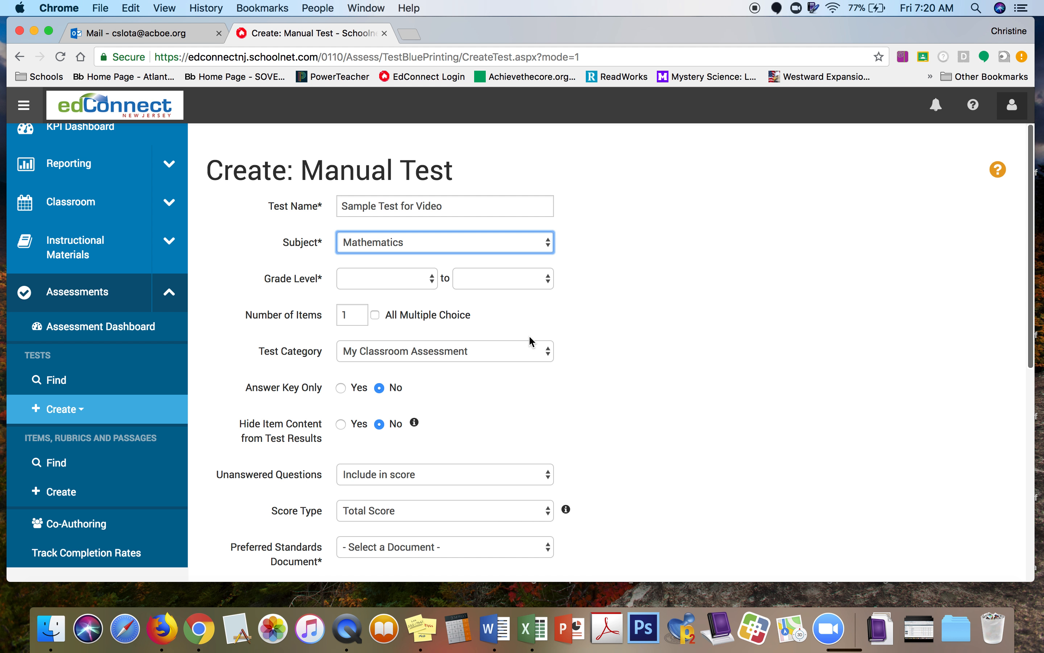
left_click(431, 279)
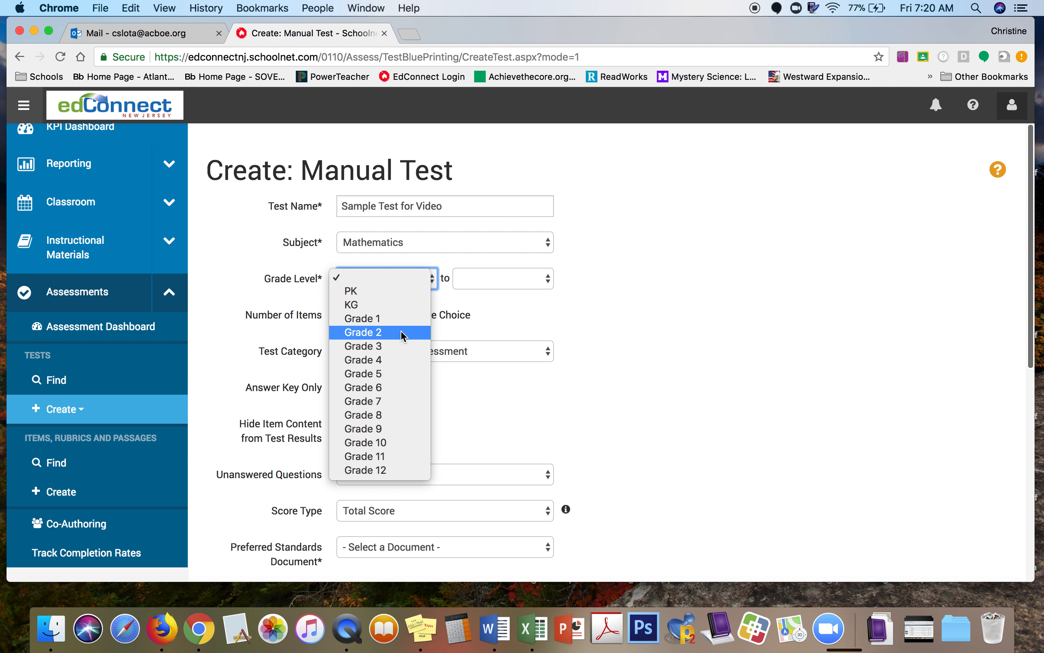
left_click(400, 347)
scroll(781, 382, "down", 5)
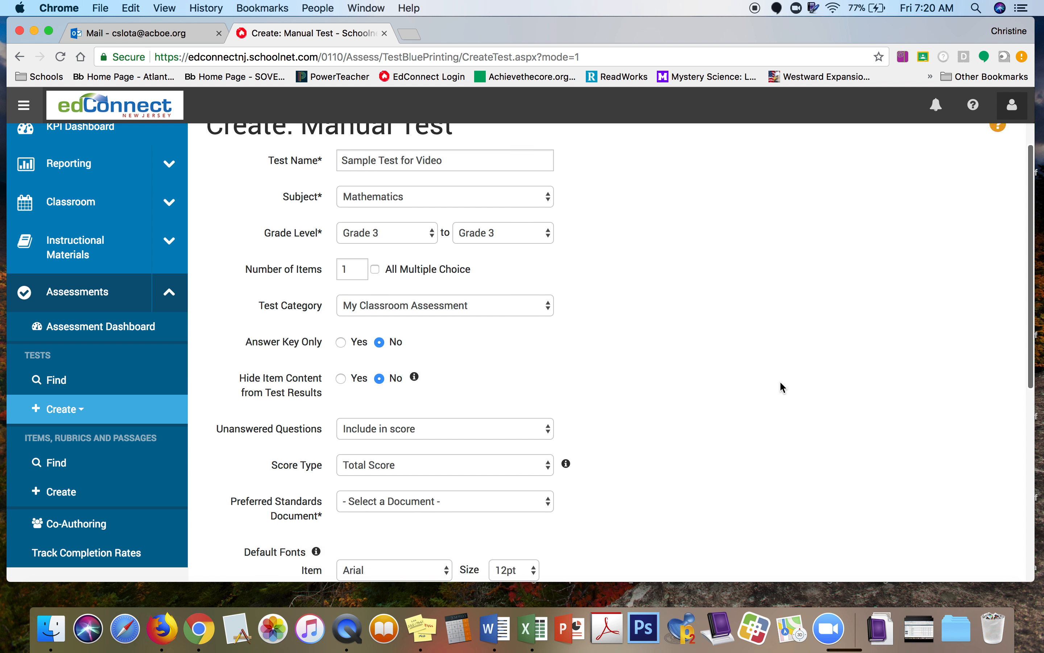
left_click(552, 359)
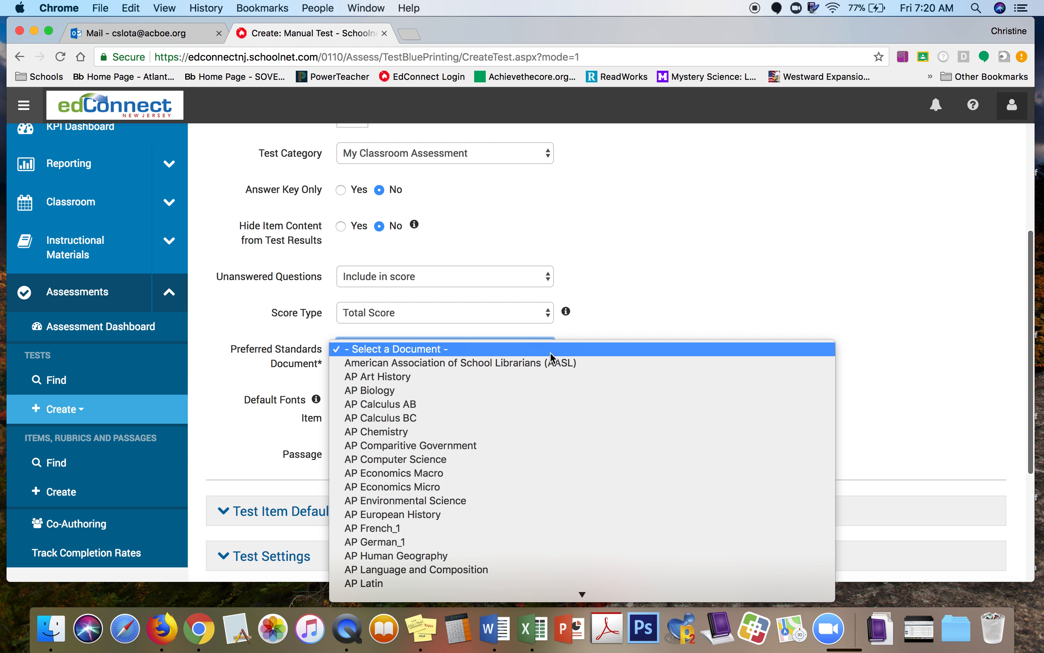
mouse_move(590, 597)
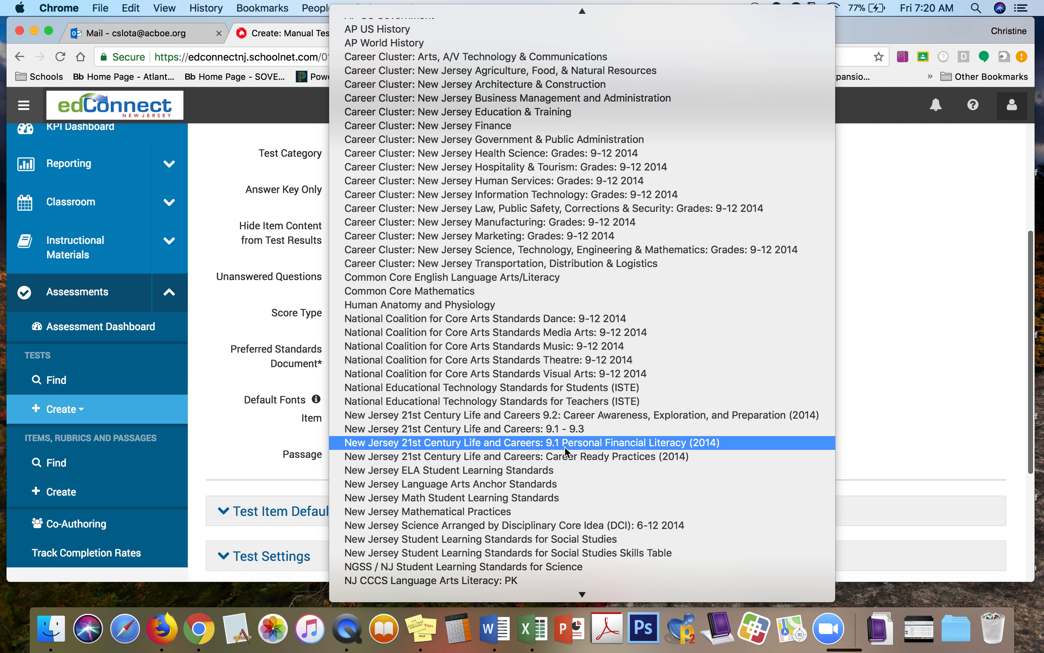
left_click(558, 497)
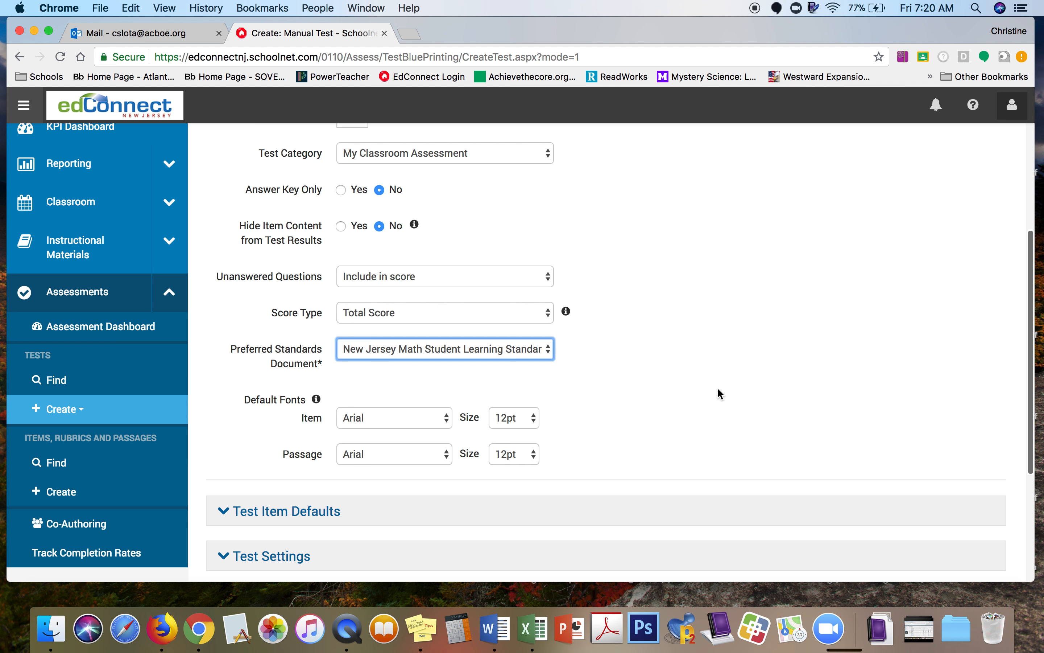
scroll(719, 391, "down", 5)
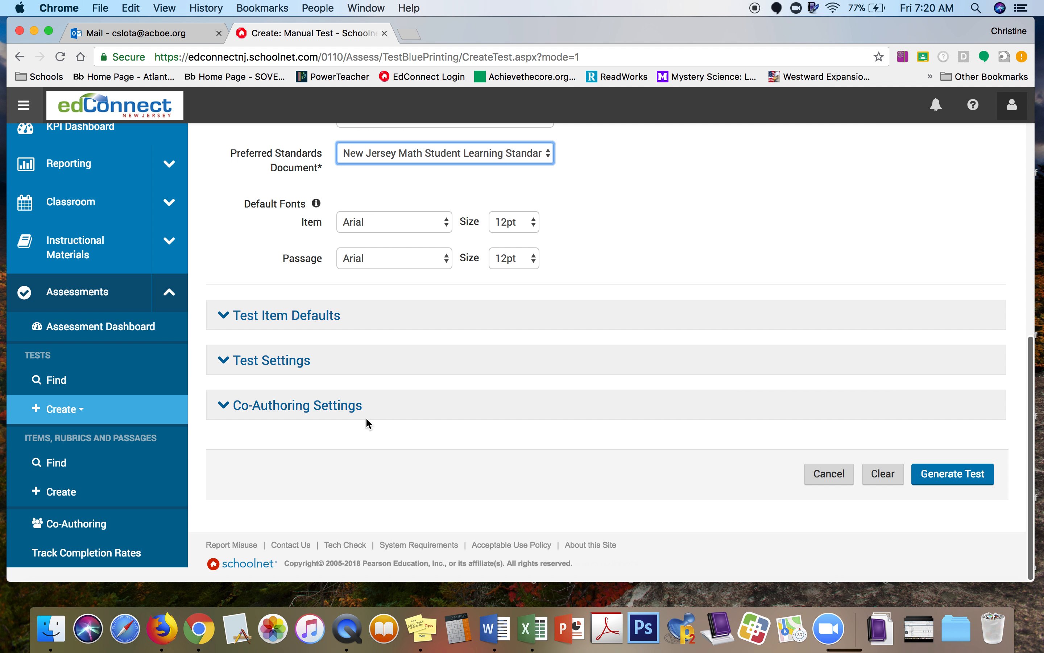
Step: Expand Co-Authoring Settings and turn on Enable Co-Authoring
left_click(341, 407)
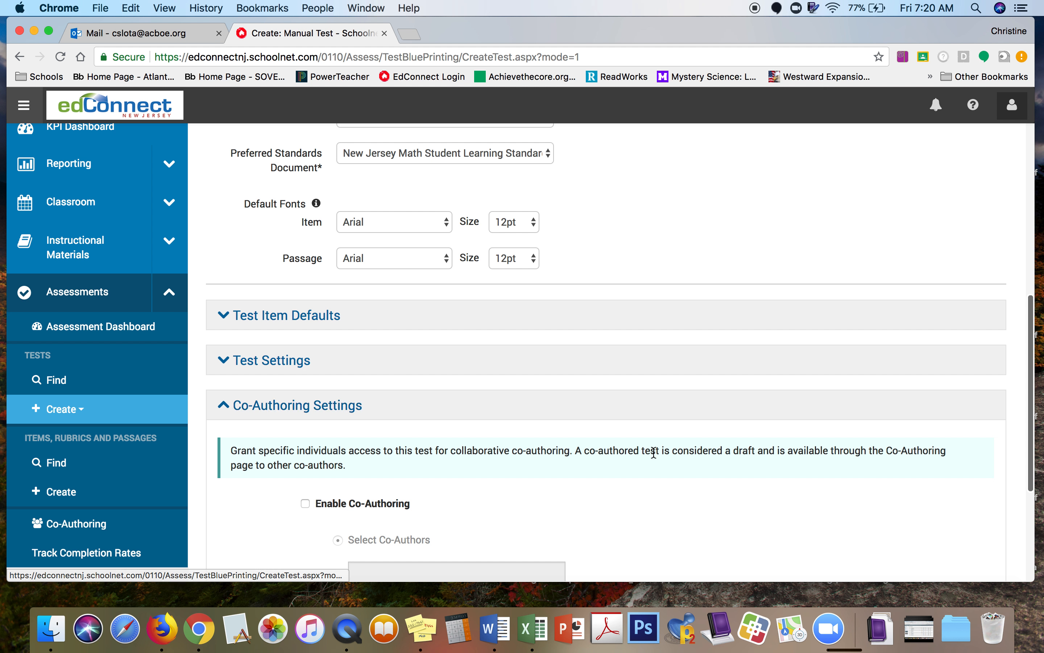
scroll(654, 453, "down", 3)
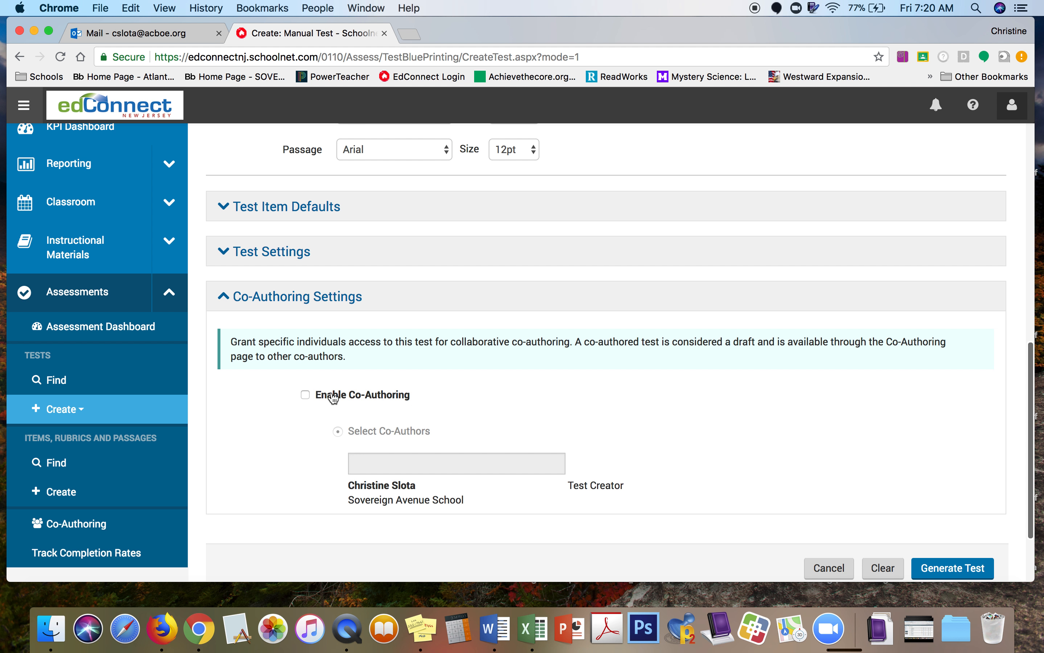
left_click(306, 395)
Step: Search for the colleague by name and add them as a co-author
left_click(462, 465)
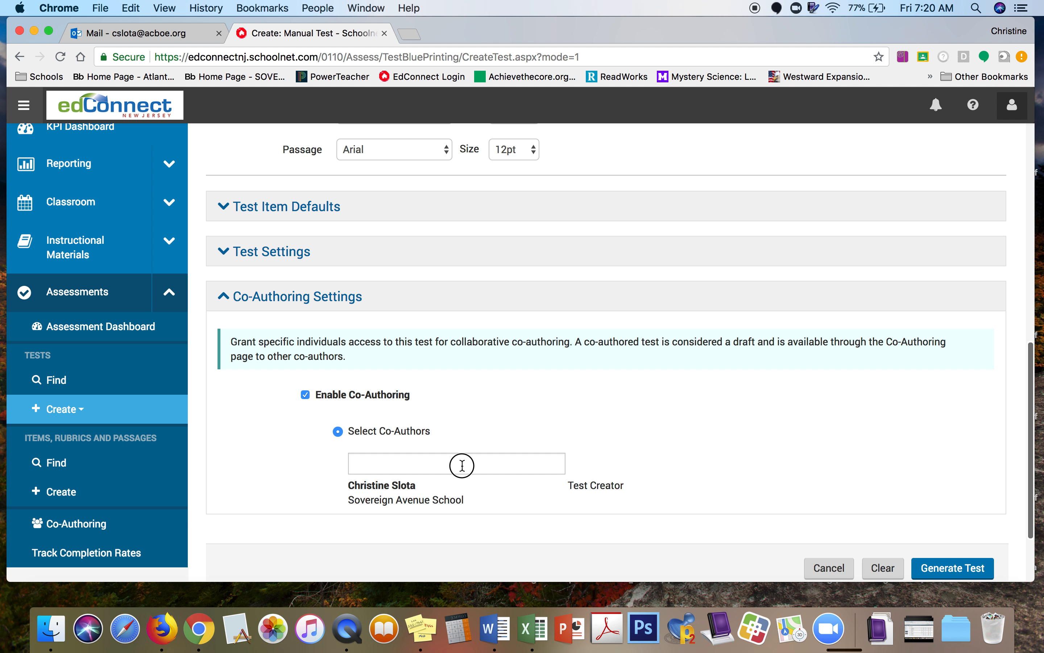
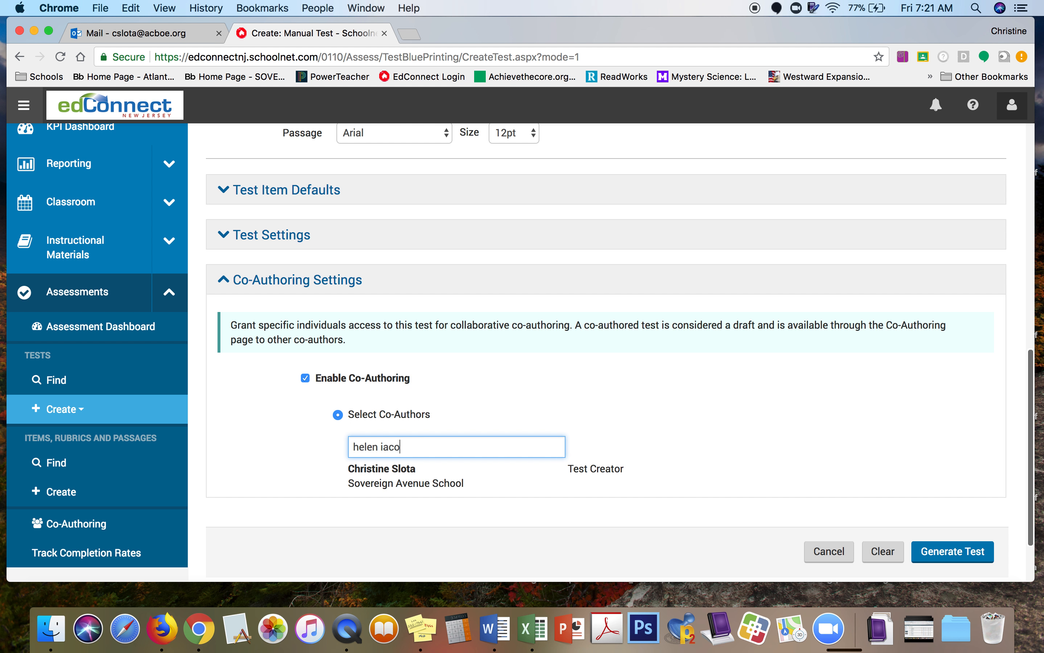
type("helen")
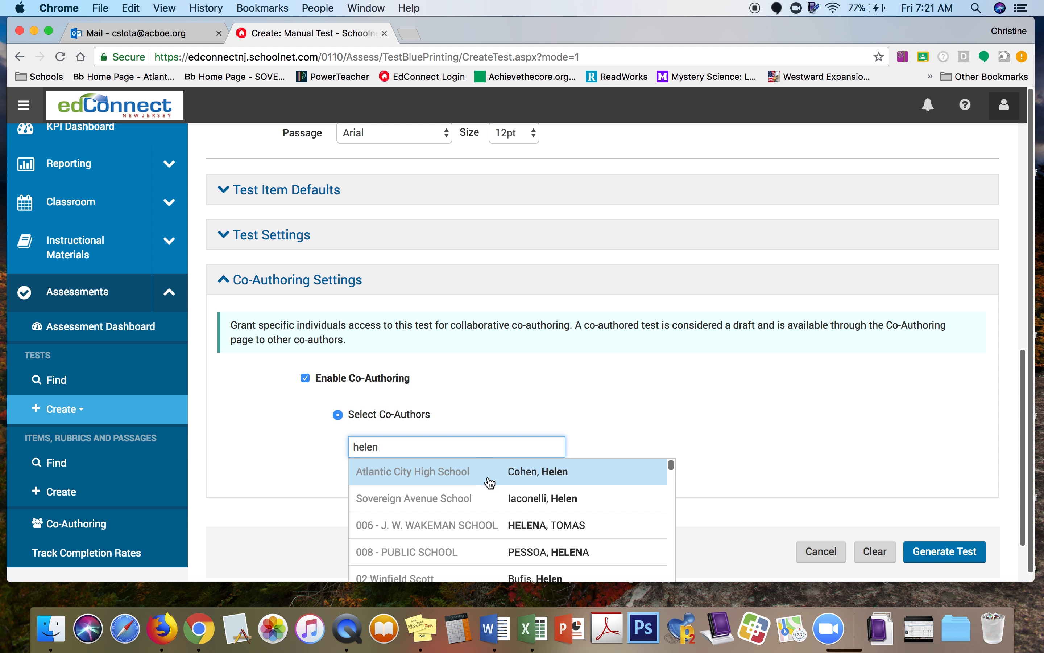
left_click(503, 502)
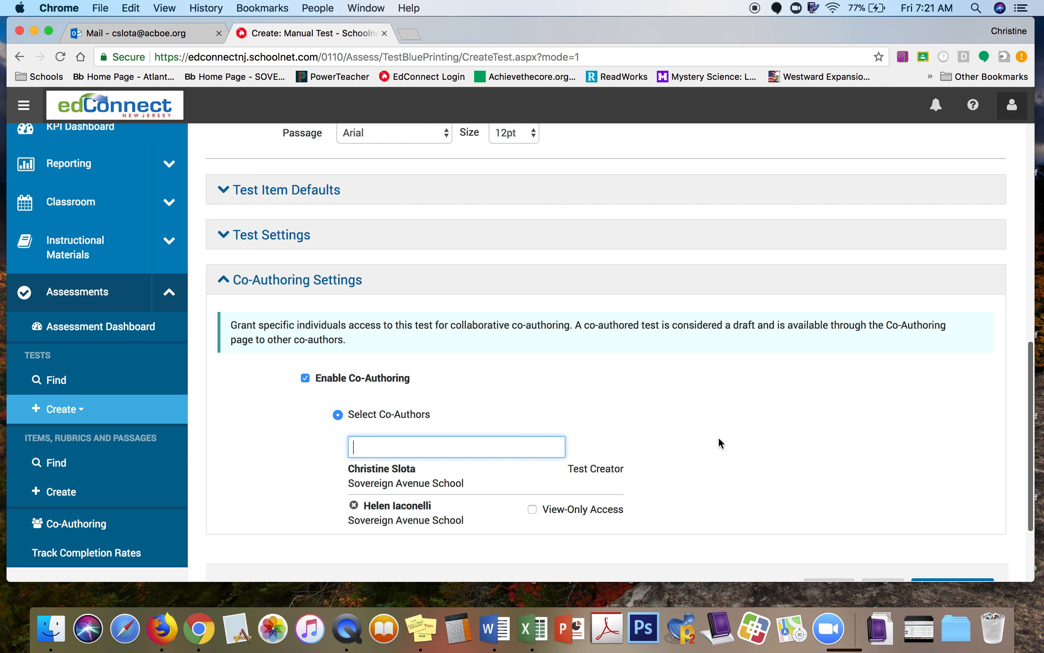
scroll(718, 437, "down", 5)
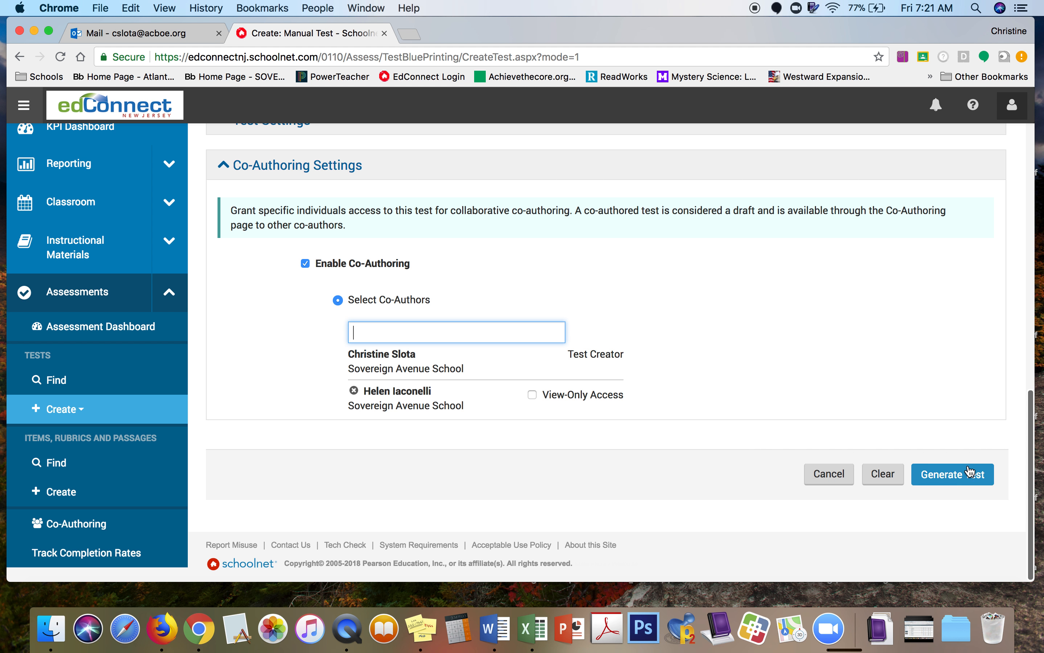
Step: Generate the test and choose to add Item 1 from Item Central
left_click(963, 475)
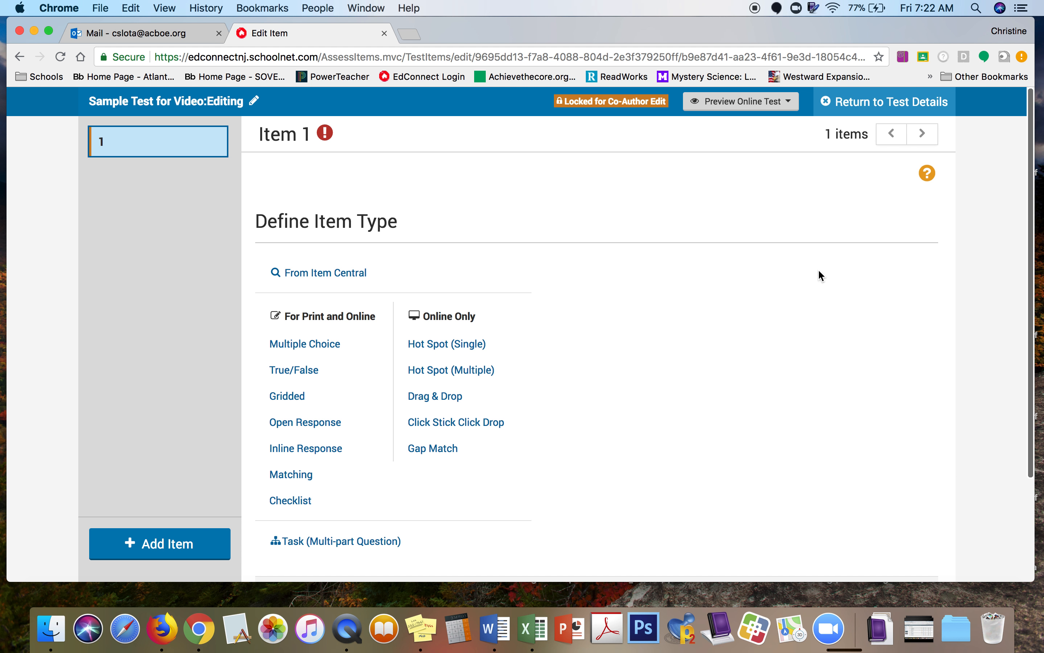
left_click(343, 273)
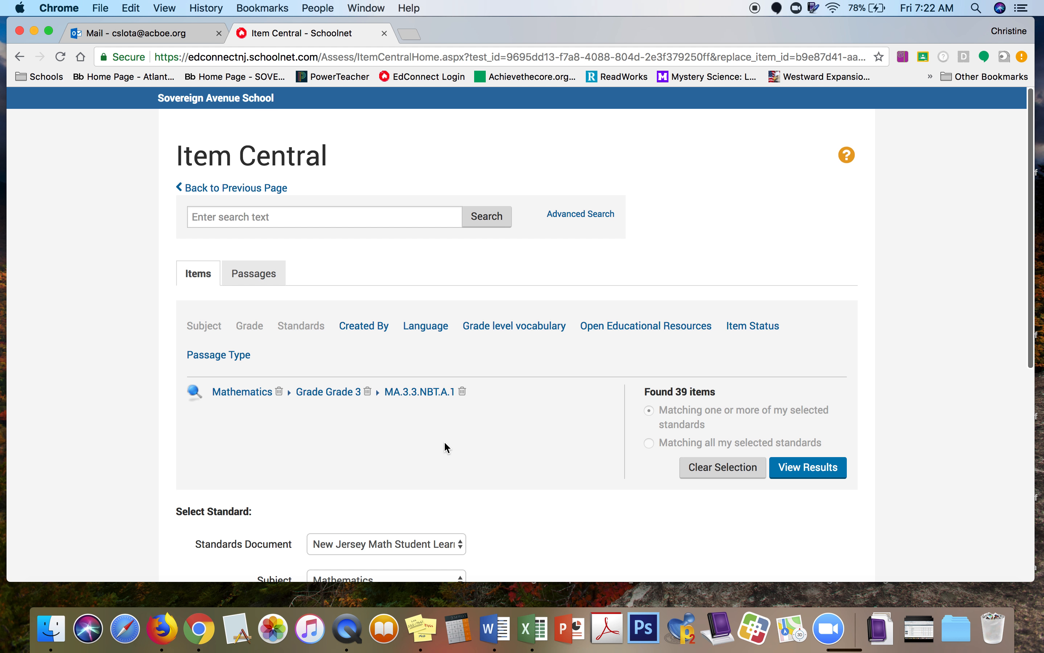
Step: Select standard MA.3.3.NBT.A.1 under Grade 3 Mathematics and view its 39 matching items
scroll(445, 443, "down", 3)
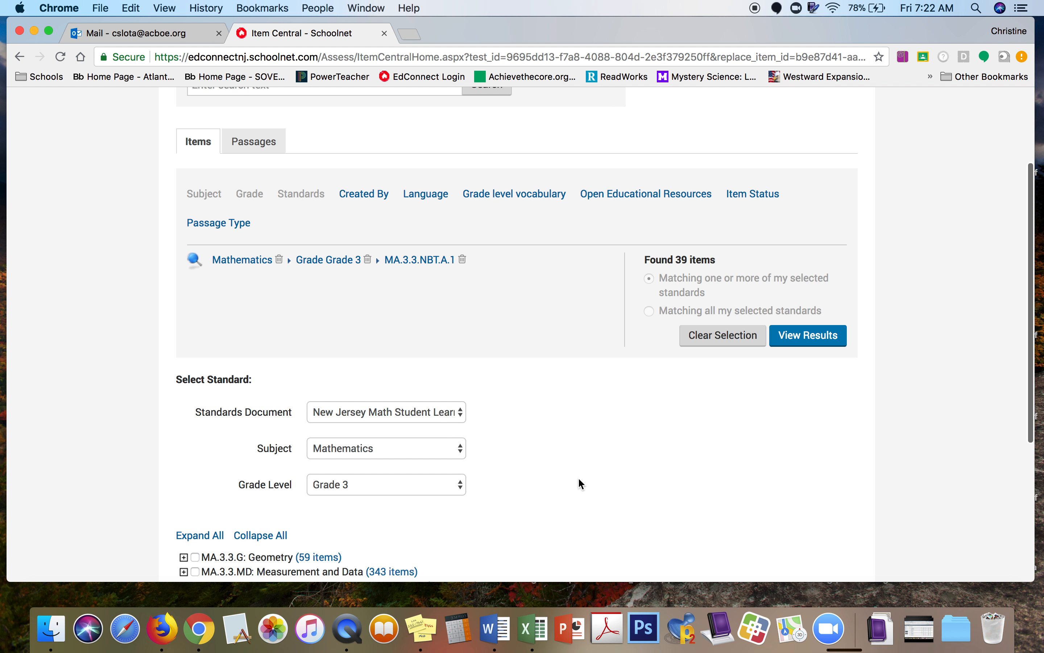
scroll(581, 483, "down", 5)
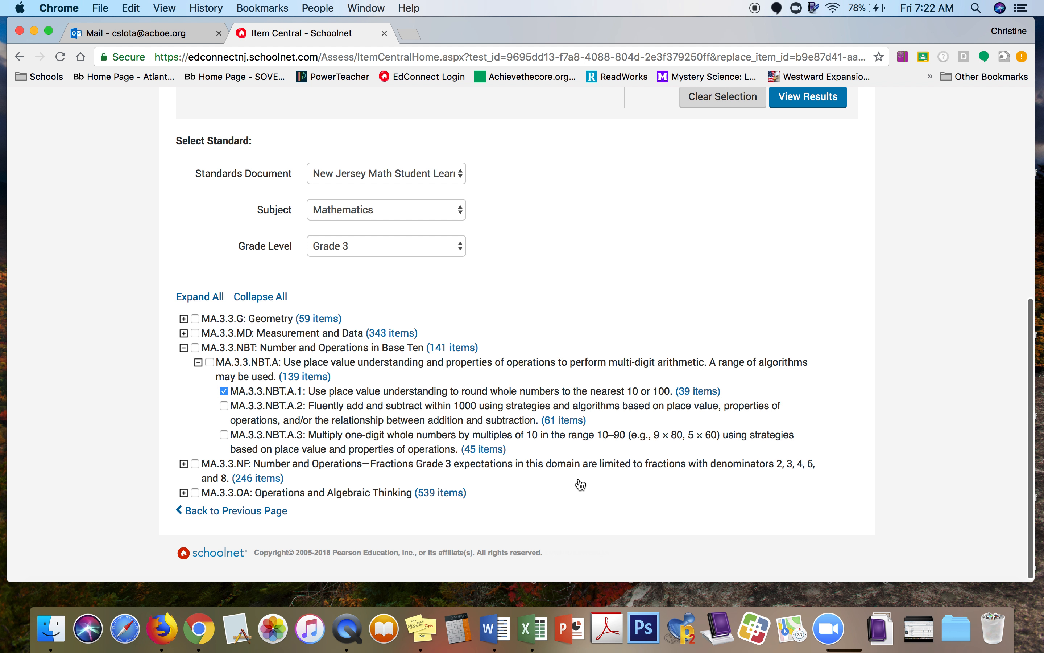
left_click(198, 363)
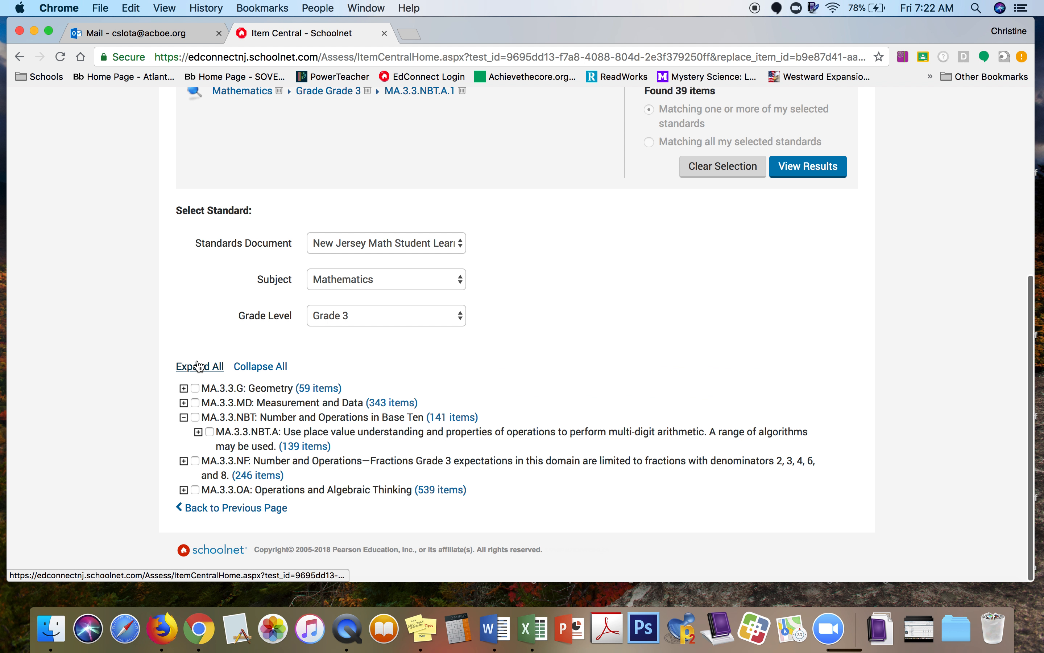
left_click(184, 418)
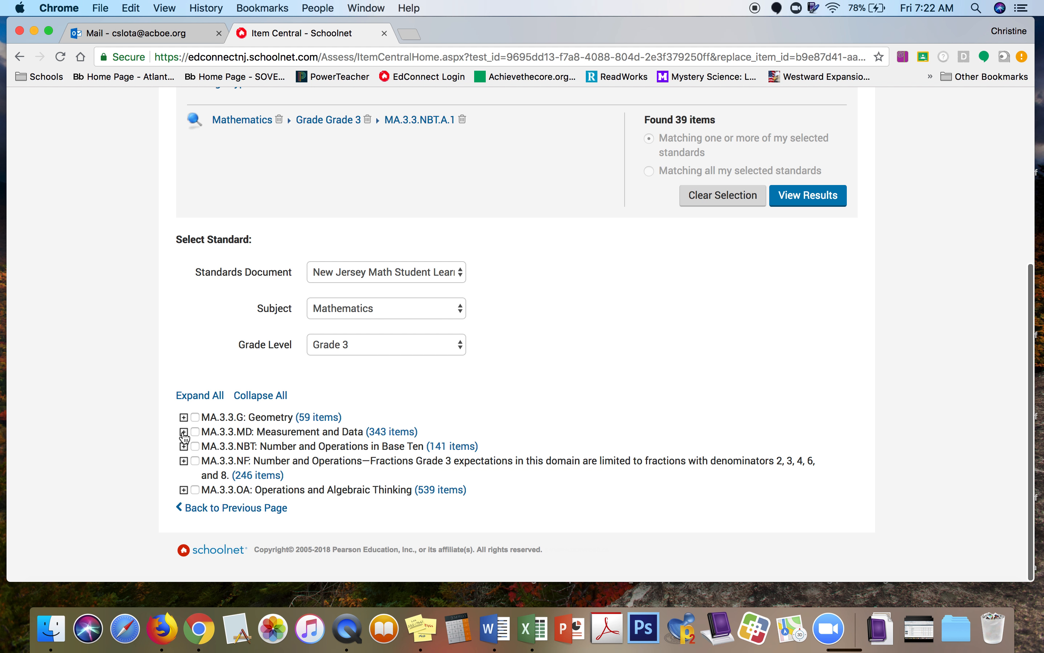
left_click(186, 448)
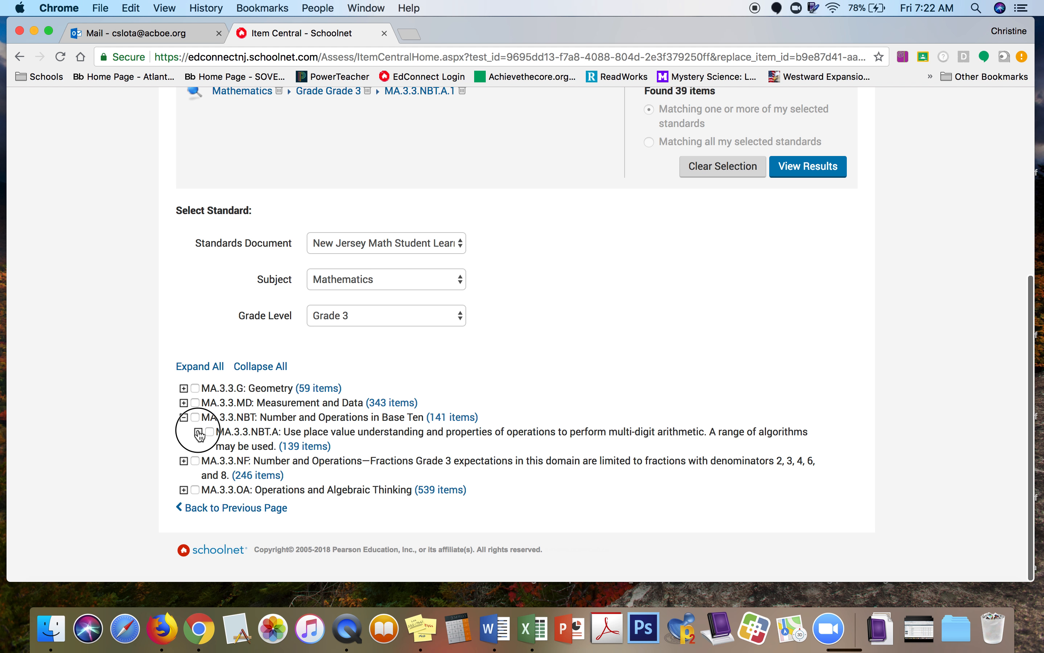
left_click(198, 432)
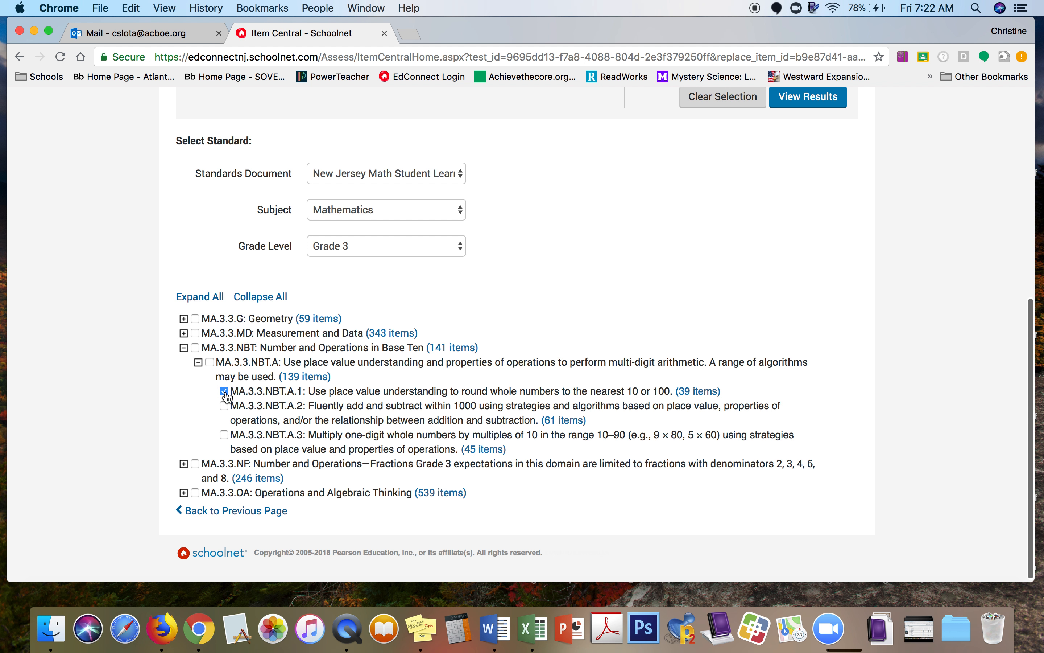
left_click(697, 391)
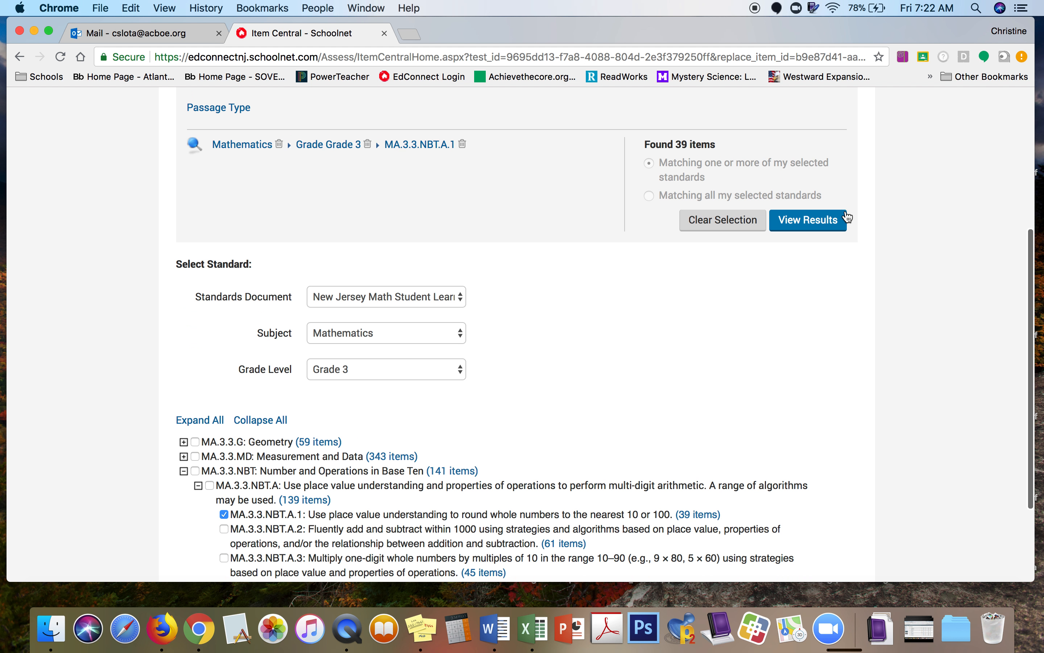
left_click(819, 228)
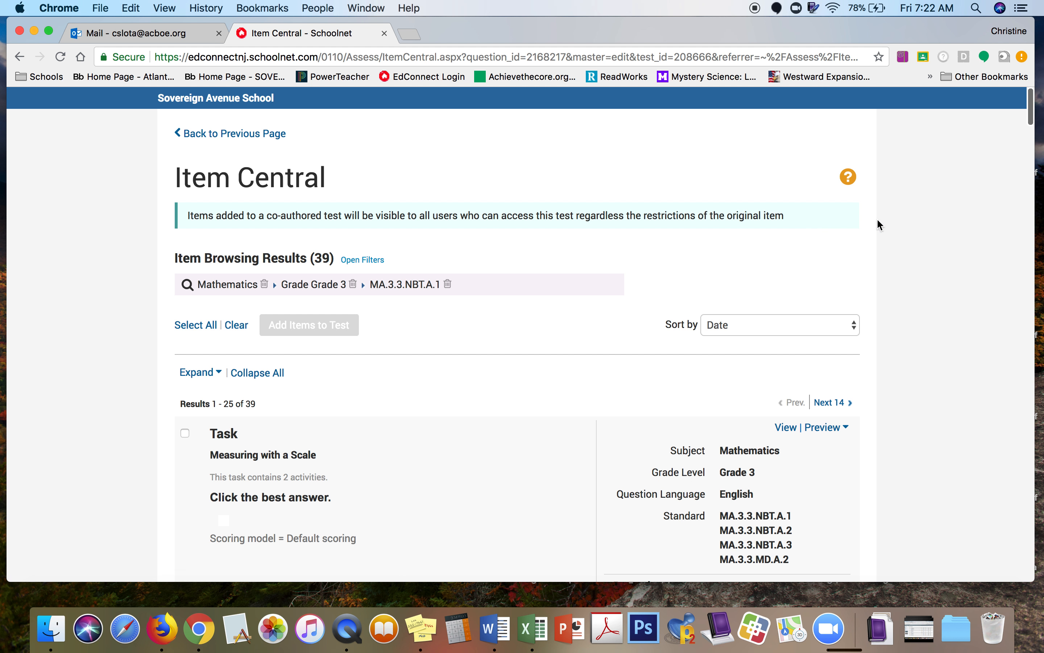
Step: Sort the results by Item Type
scroll(949, 339, "down", 5)
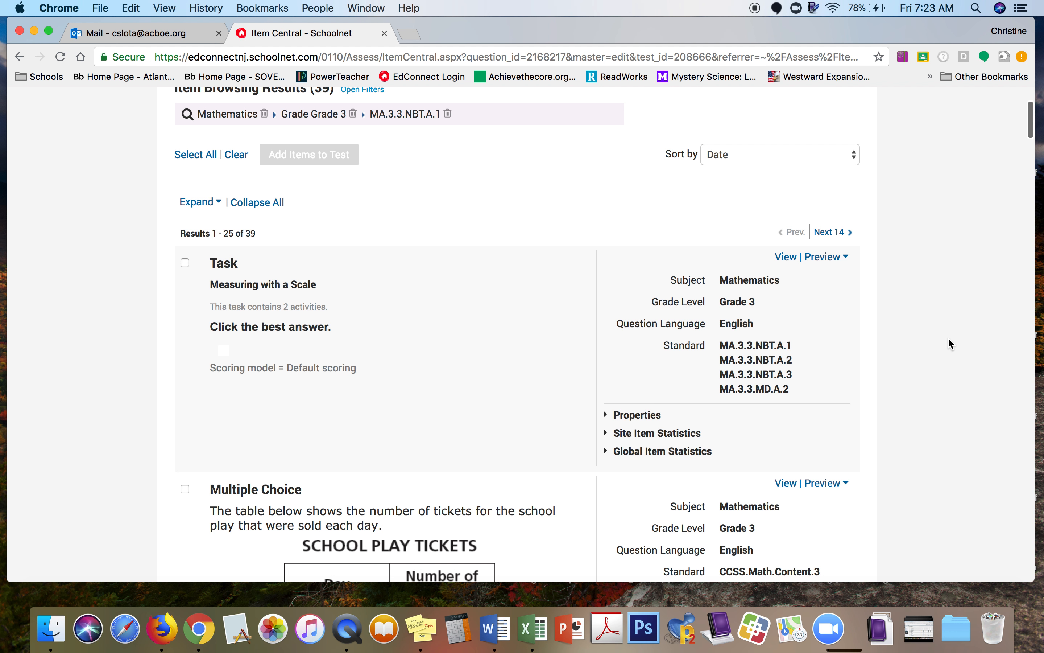
left_click(854, 155)
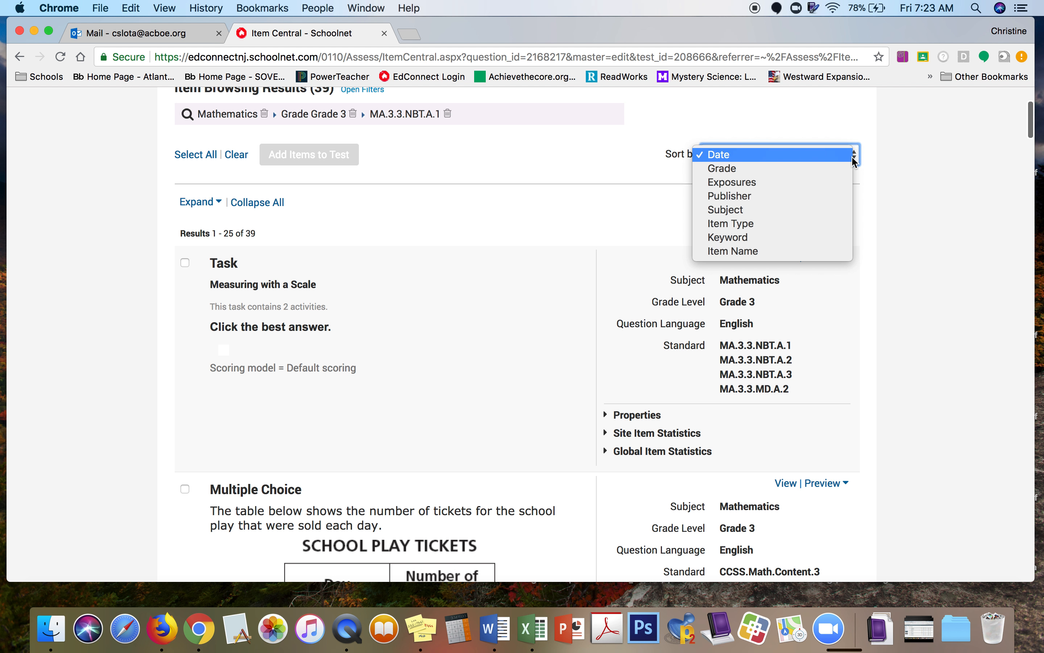
left_click(821, 228)
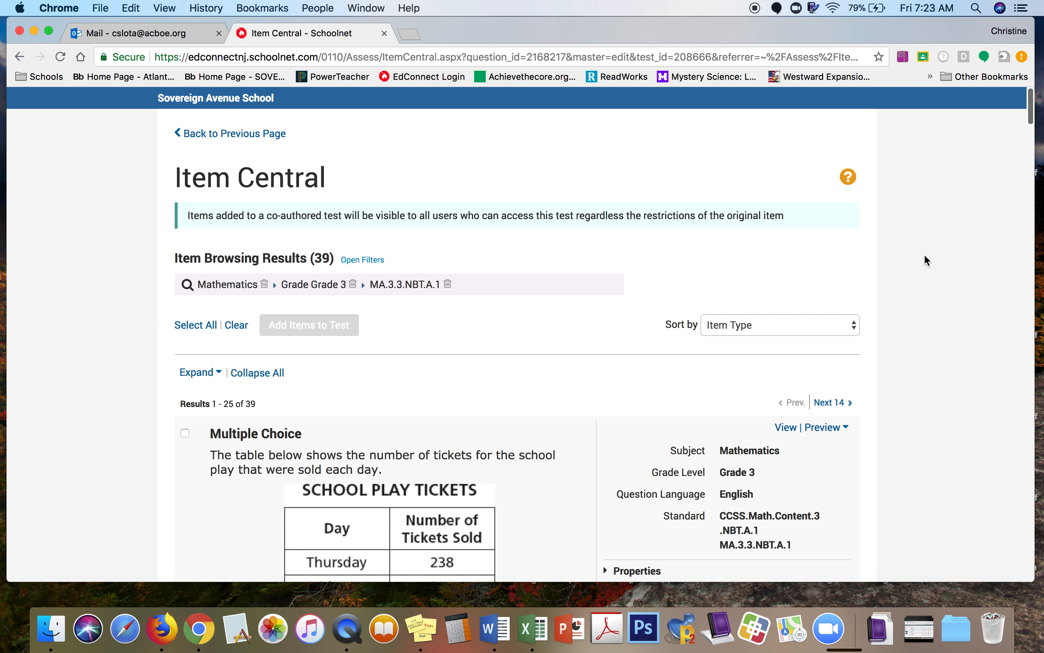
Step: Check the 637 rounding question for the test
scroll(925, 255, "down", 10)
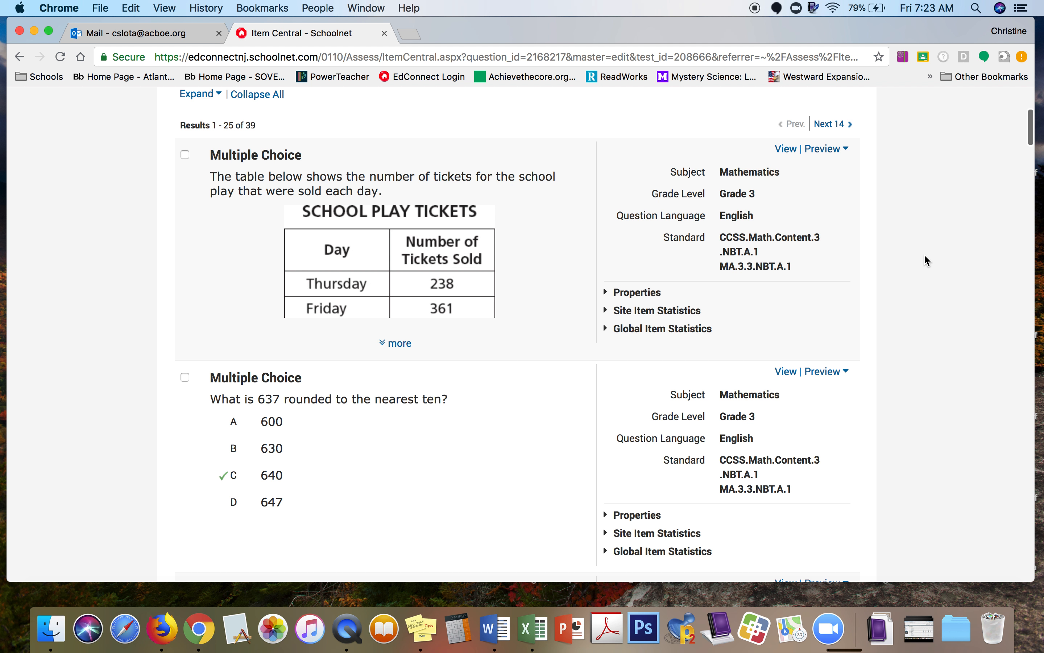
scroll(928, 261, "down", 5)
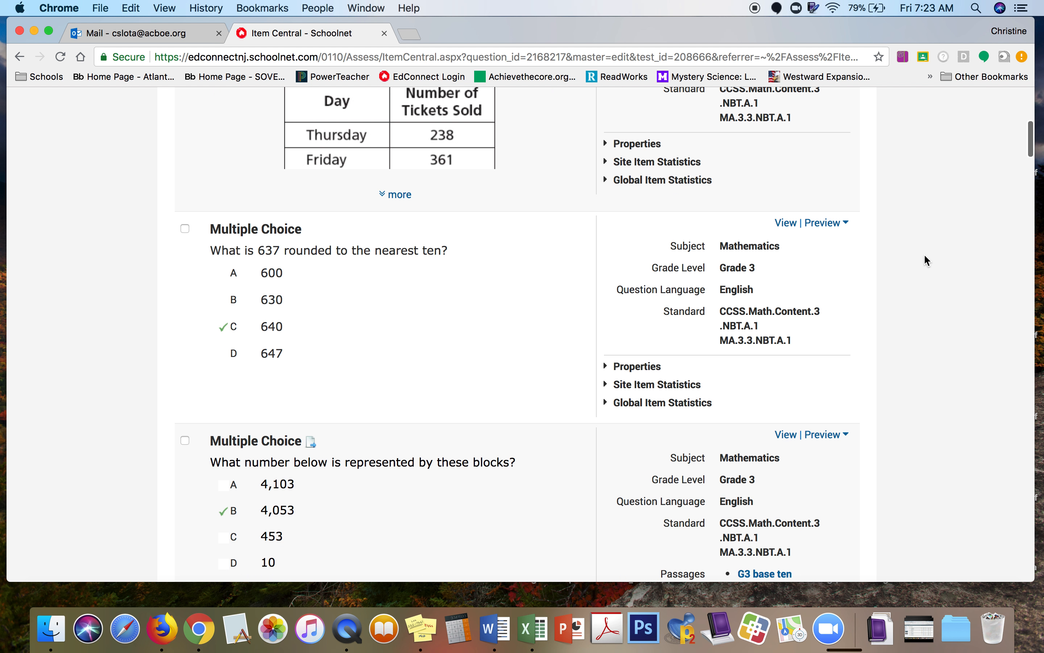
scroll(928, 260, "down", 1)
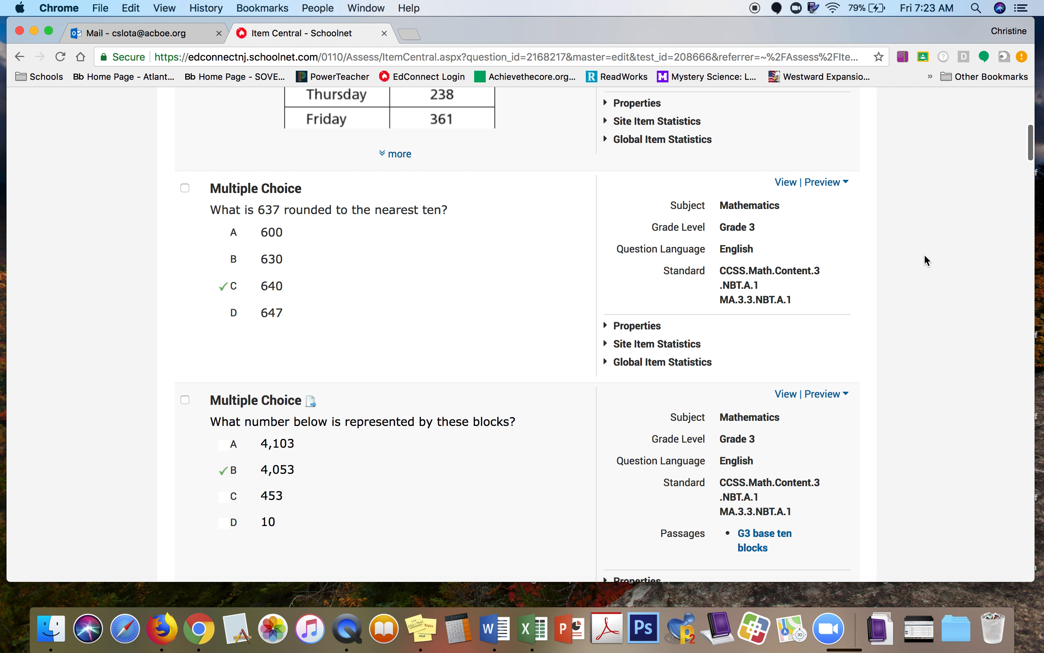
scroll(928, 261, "down", 1)
scroll(928, 261, "up", 1)
scroll(928, 260, "up", 1)
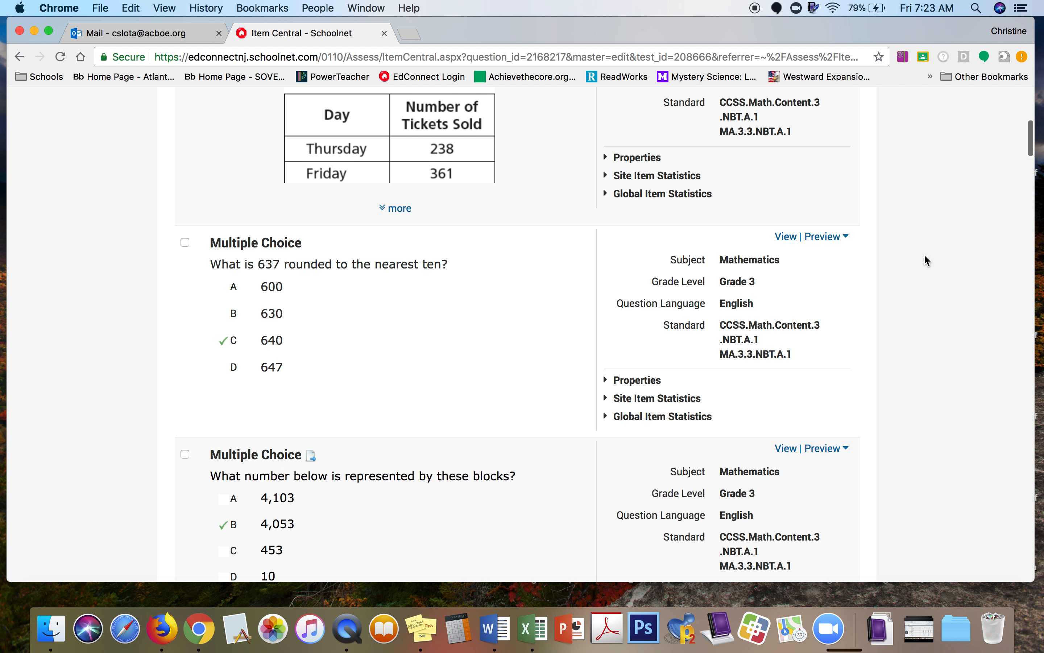
left_click(186, 244)
Step: Check the Bernice rounding question and scroll to the bottom of the results
scroll(967, 305, "down", 10)
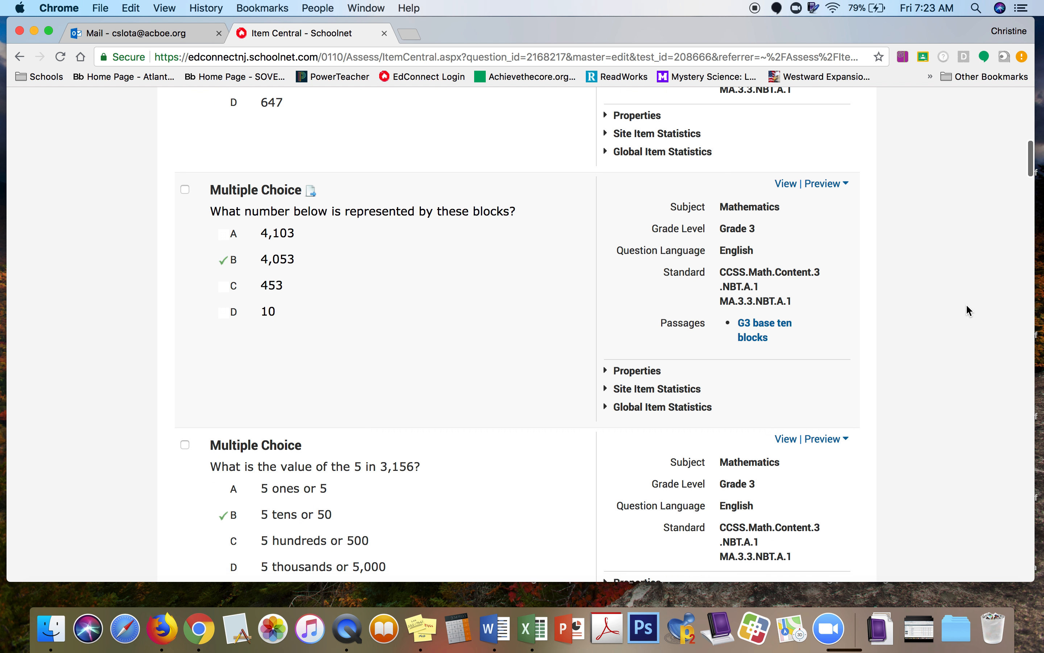
scroll(967, 306, "down", 10)
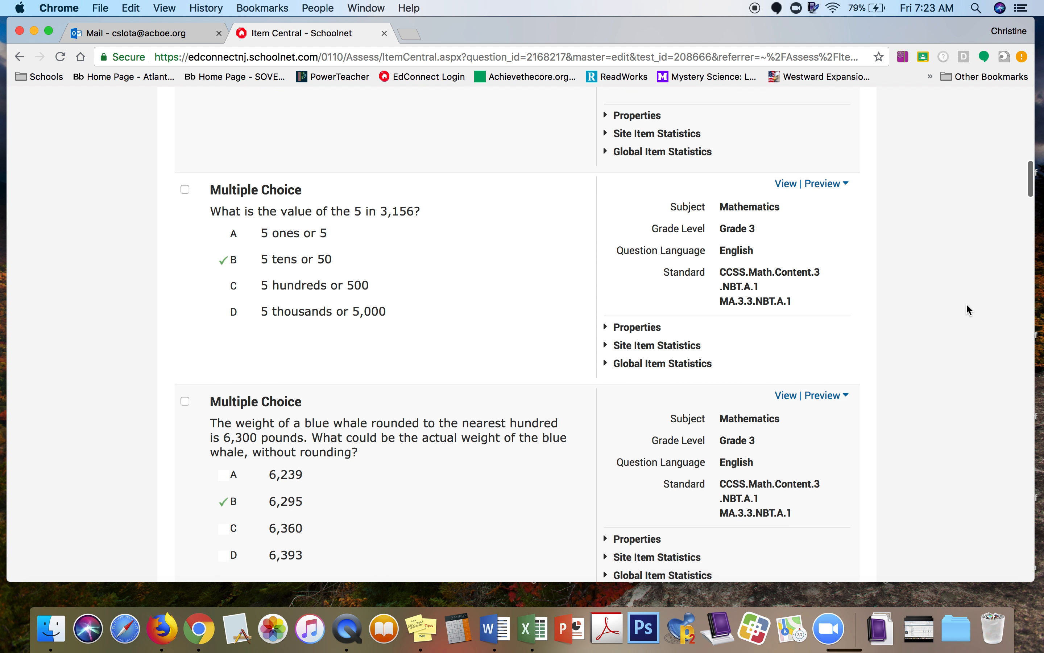
scroll(967, 305, "down", 12)
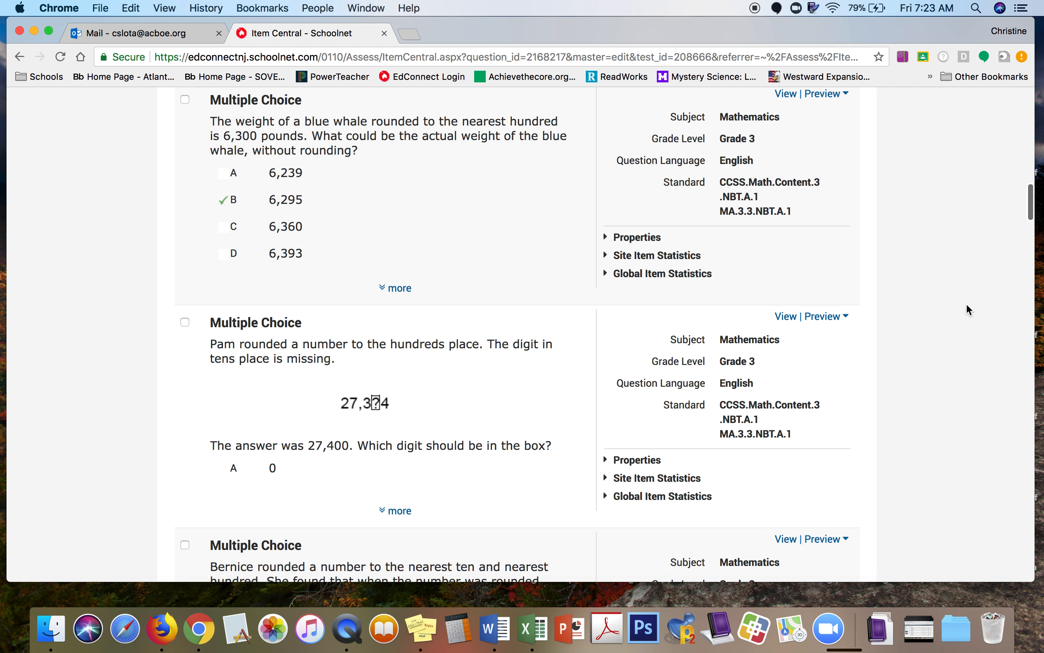
scroll(968, 309, "down", 6)
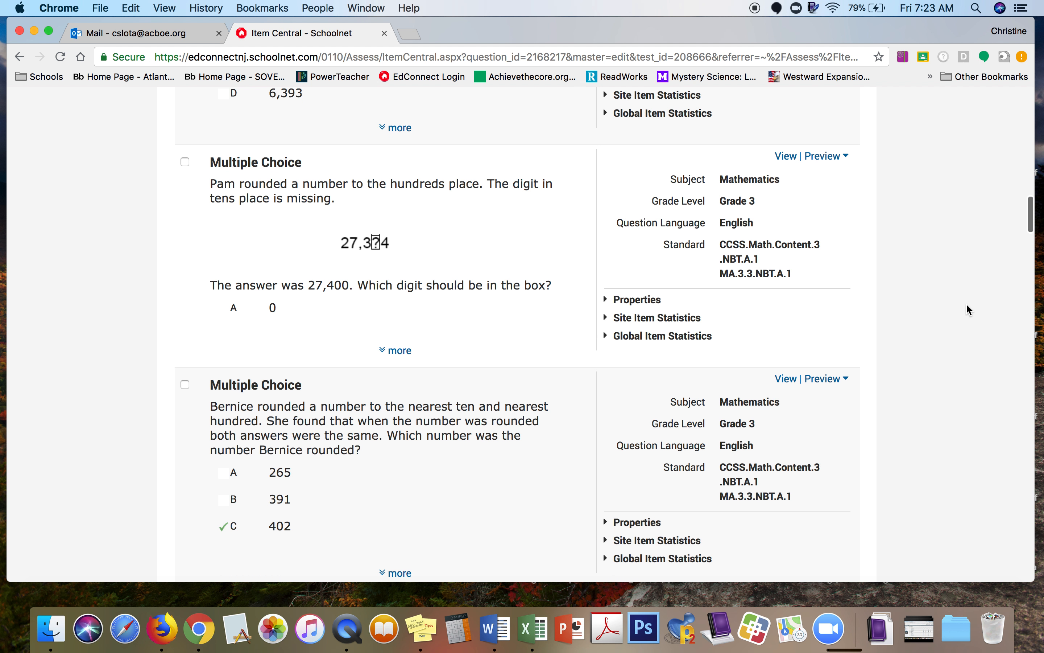
scroll(967, 308, "down", 4)
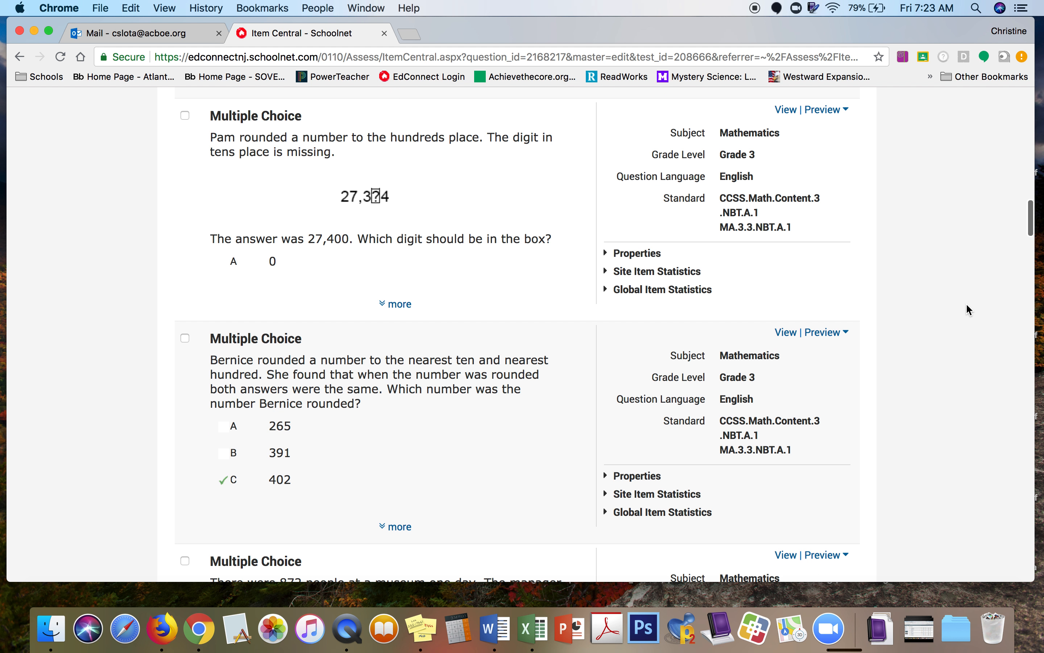
scroll(967, 305, "down", 2)
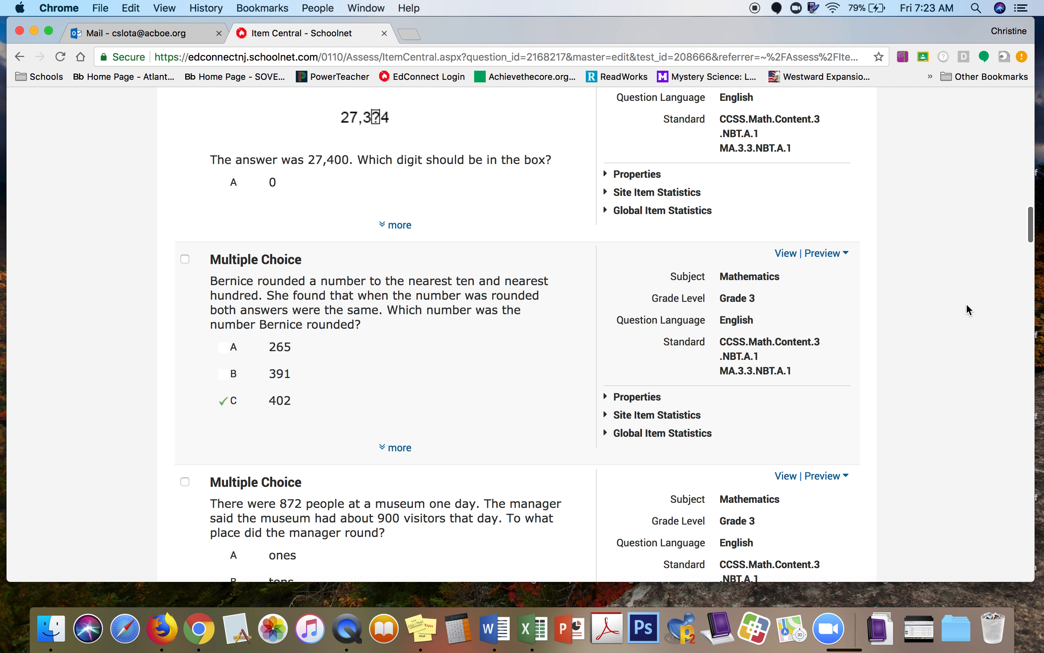
left_click(186, 236)
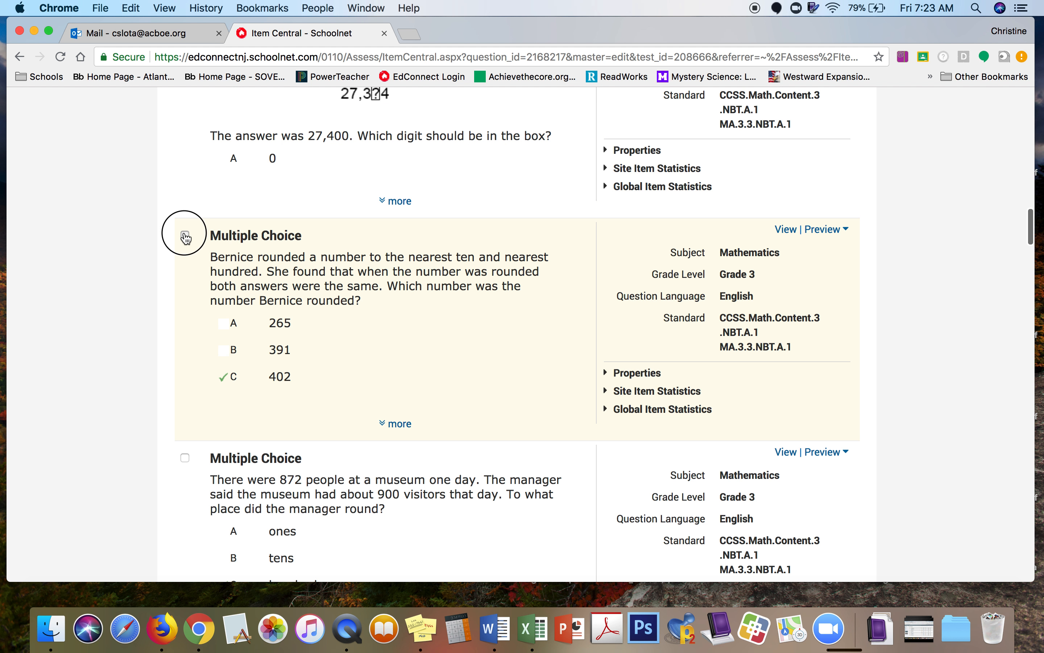
scroll(930, 365, "down", 20)
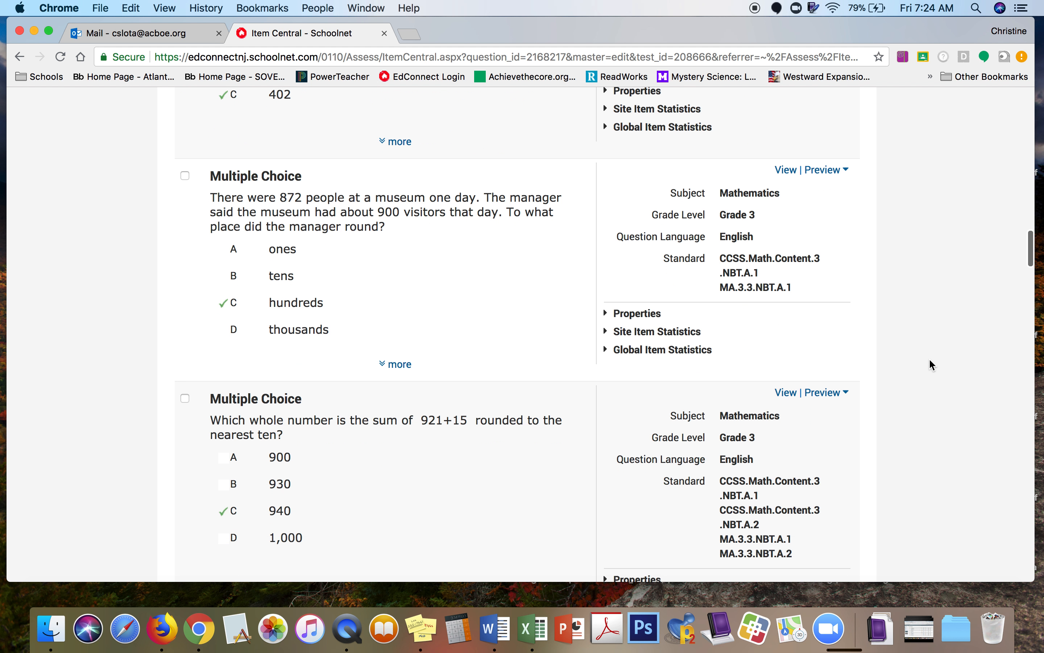
scroll(930, 360, "down", 20)
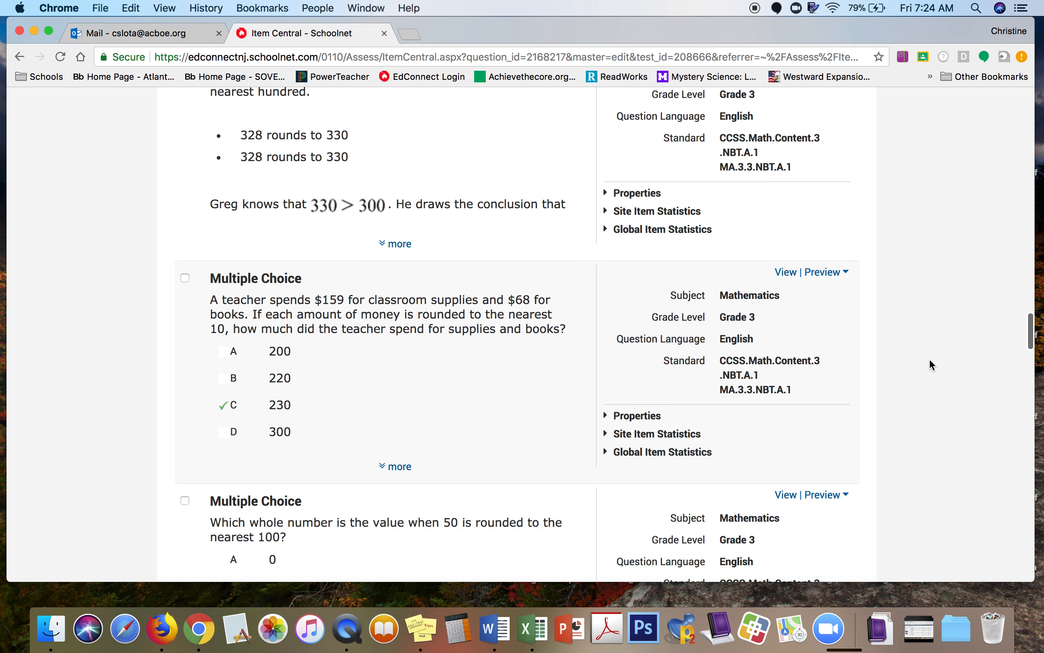
scroll(930, 359, "down", 20)
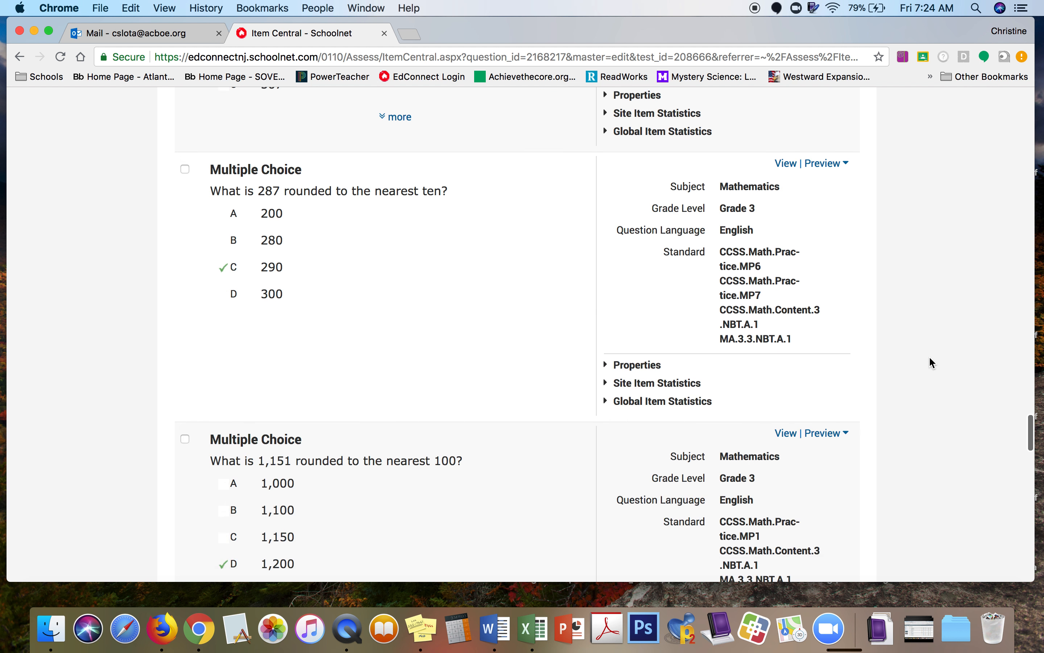
scroll(931, 358, "down", 20)
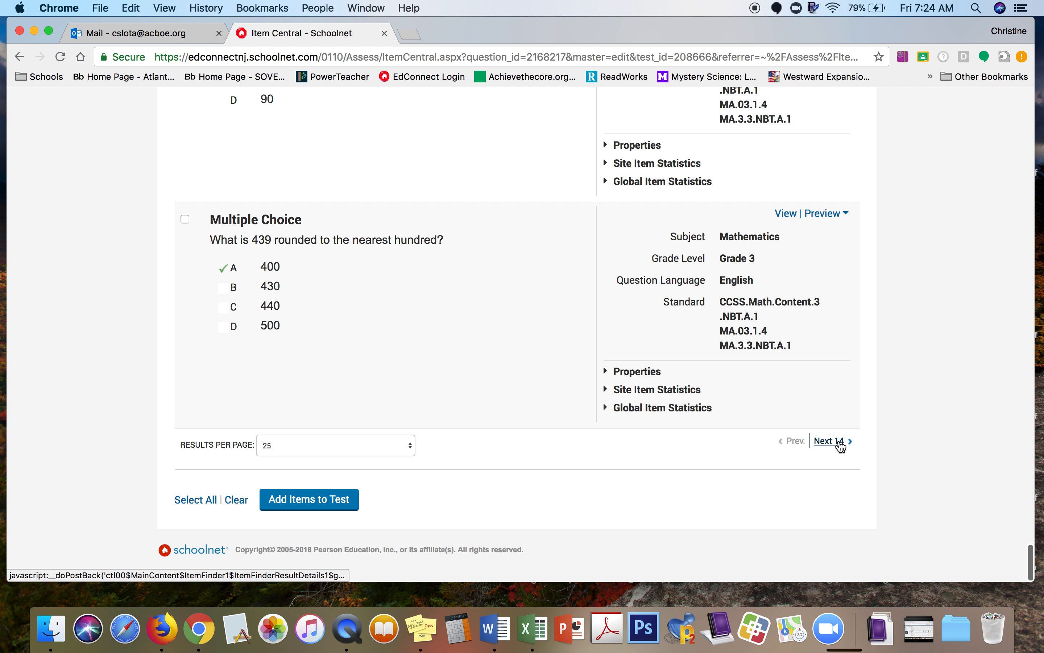
Step: Add the 637 and Bernice questions to the test and return to the test details
left_click(327, 503)
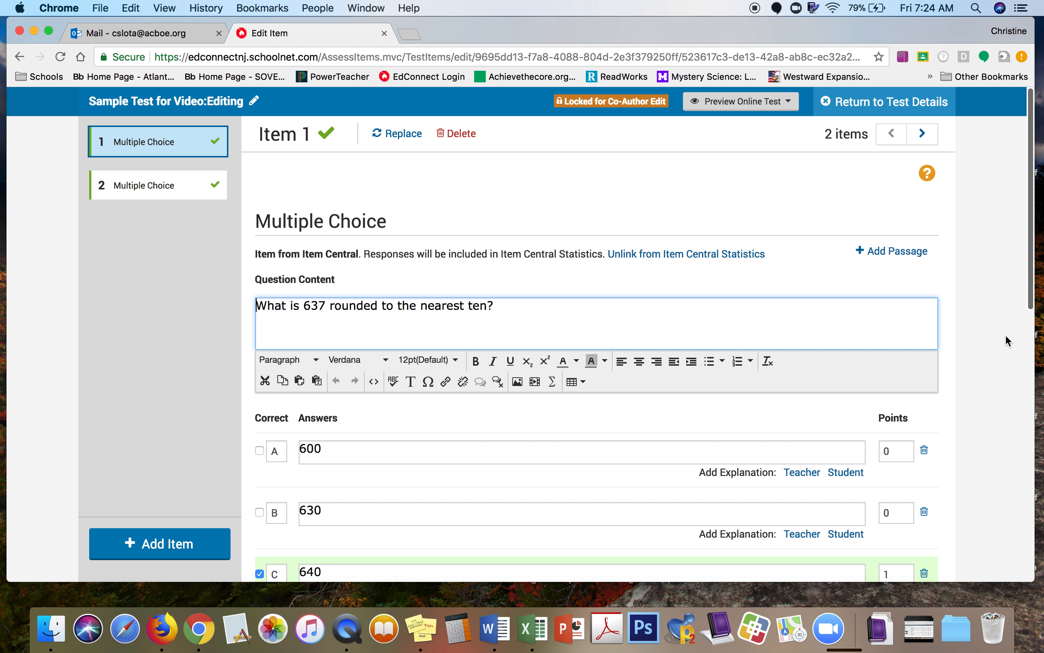
left_click(926, 107)
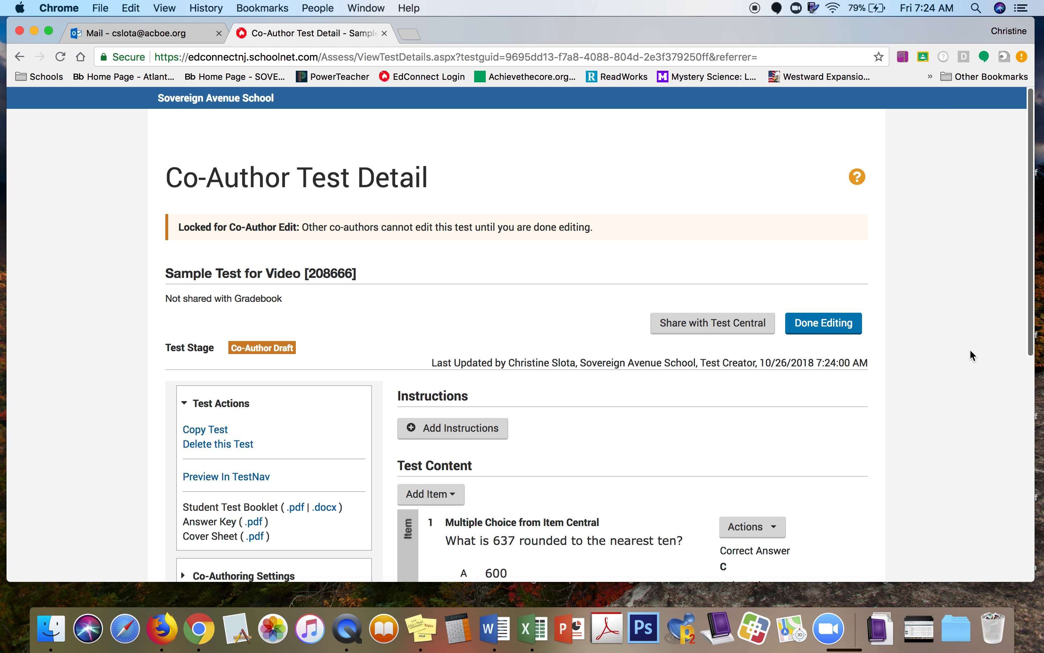
Step: Reopen the Item Central search from the test detail page using Add Item
scroll(970, 348, "down", 5)
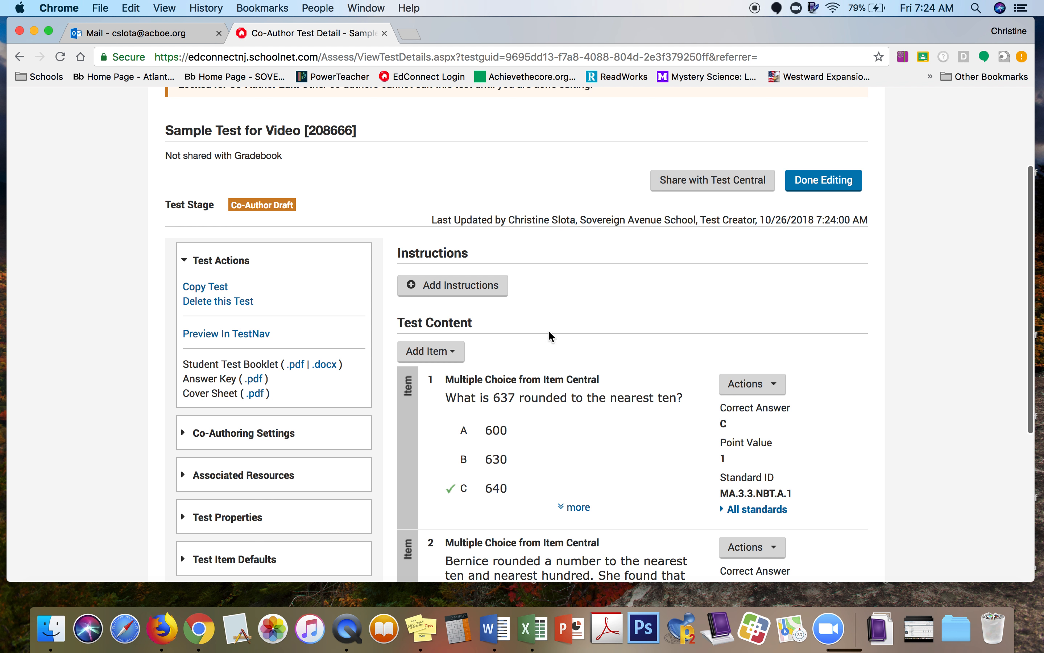
left_click(457, 355)
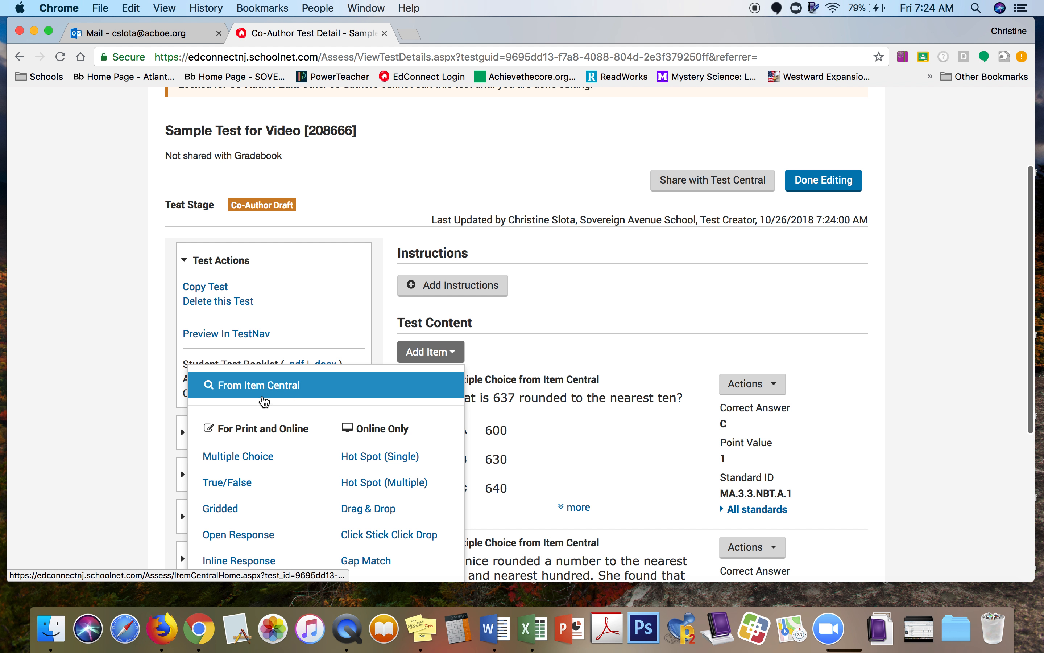
left_click(276, 387)
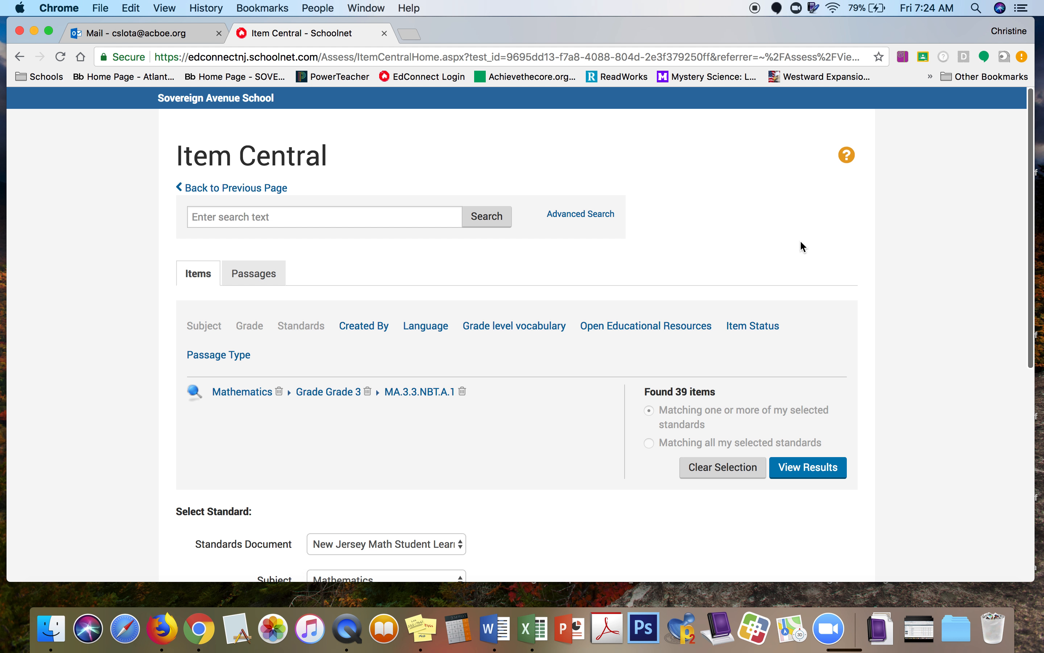
scroll(845, 333, "down", 3)
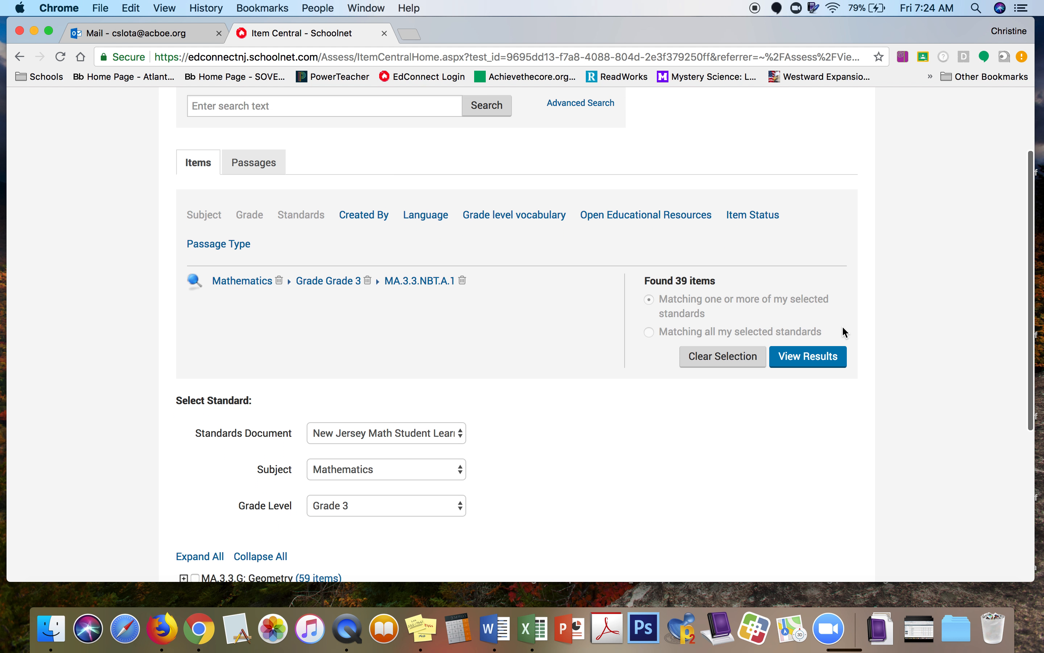
Step: Show the 39 results, look through items 26–39, then go back to the first page
left_click(835, 358)
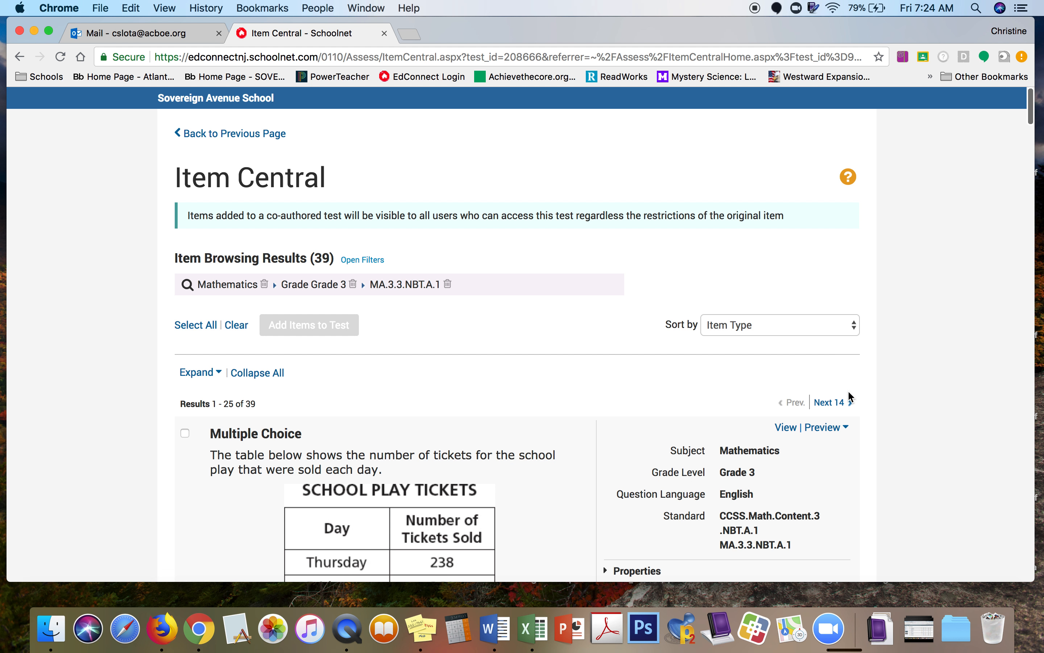
left_click(836, 403)
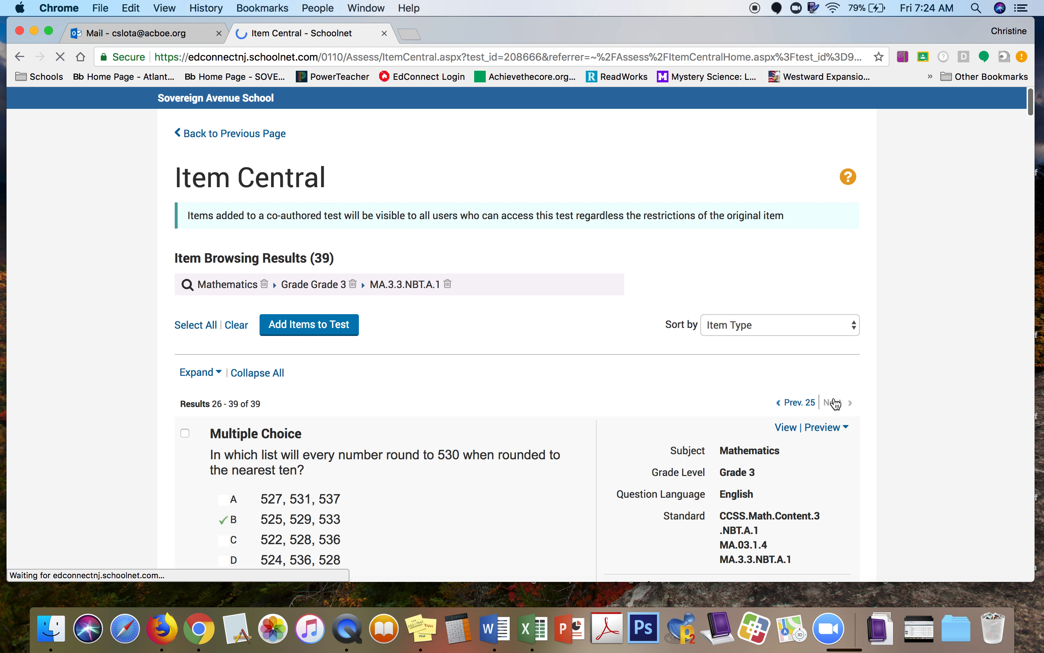
scroll(917, 450, "down", 15)
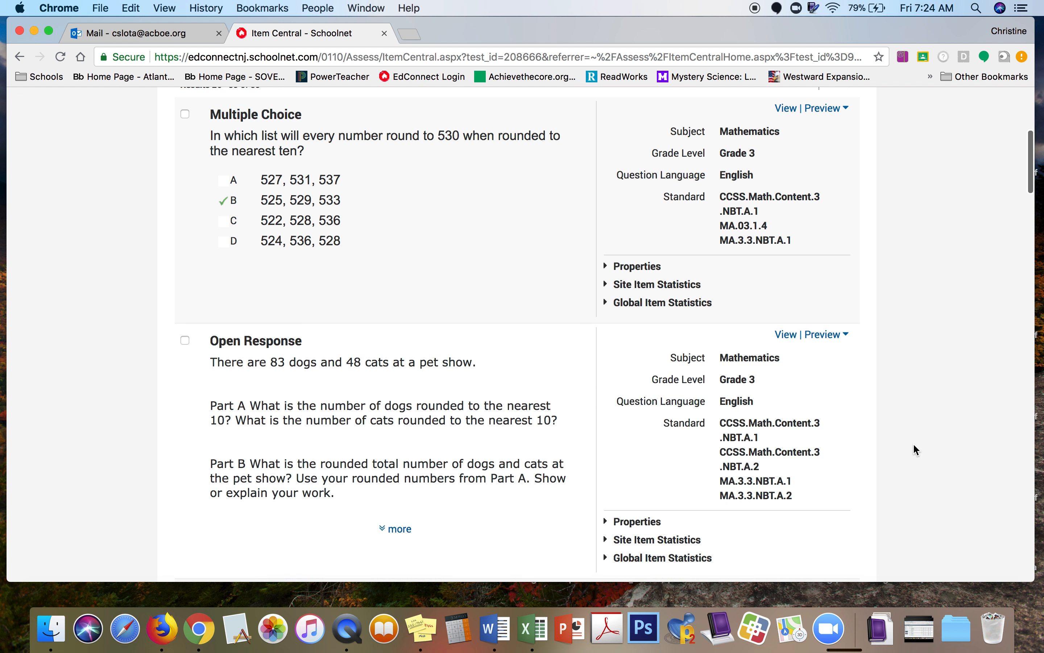
scroll(917, 450, "down", 15)
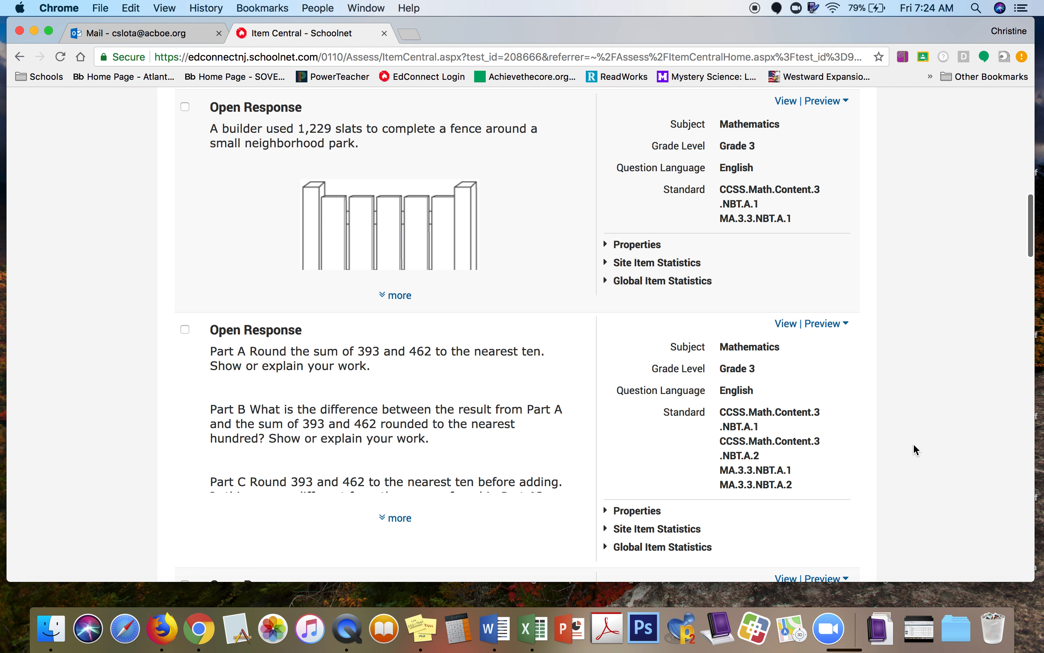
scroll(917, 449, "down", 15)
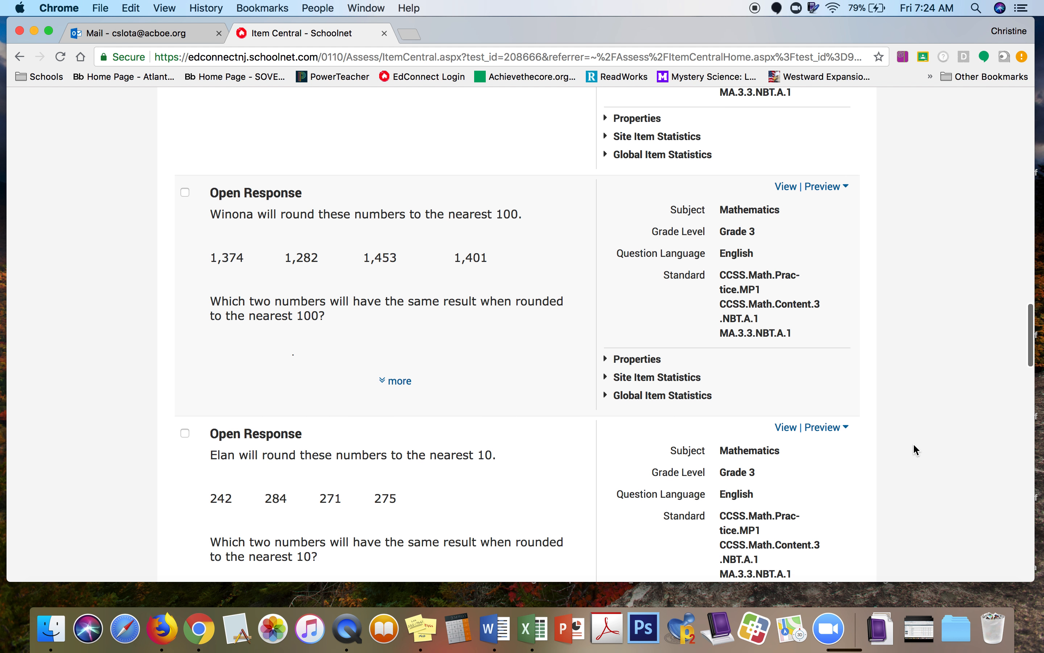
scroll(917, 449, "down", 15)
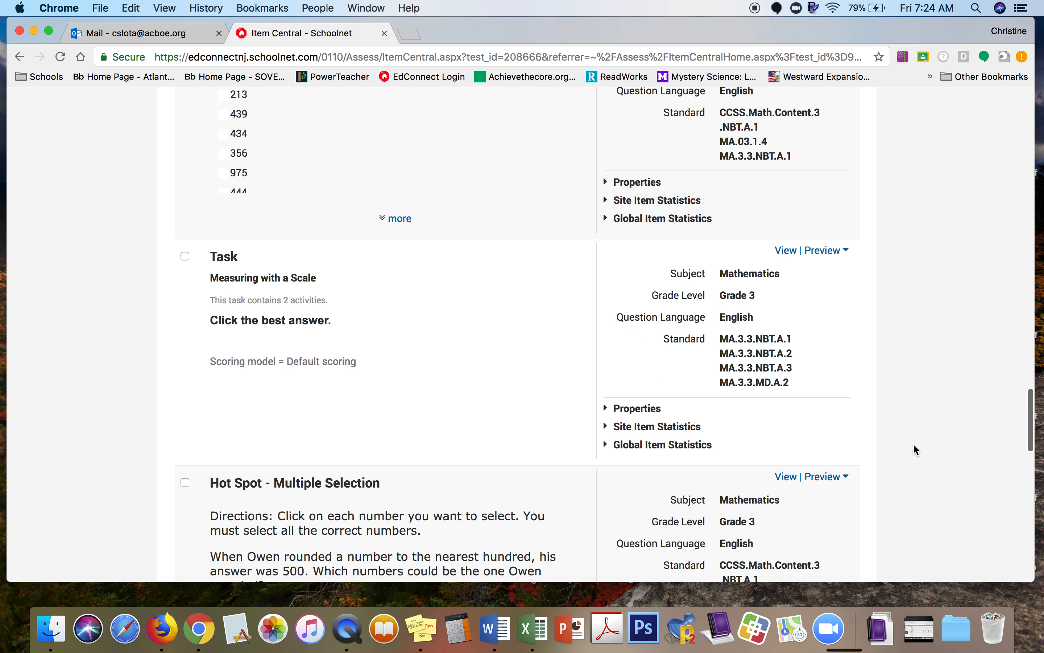
scroll(917, 449, "down", 10)
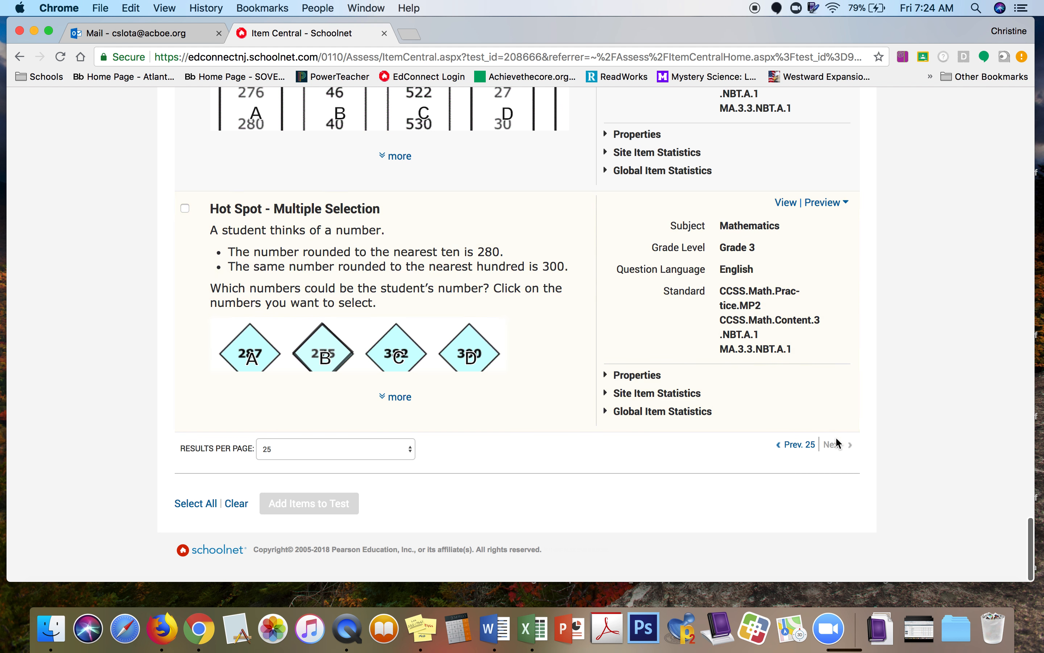
left_click(806, 446)
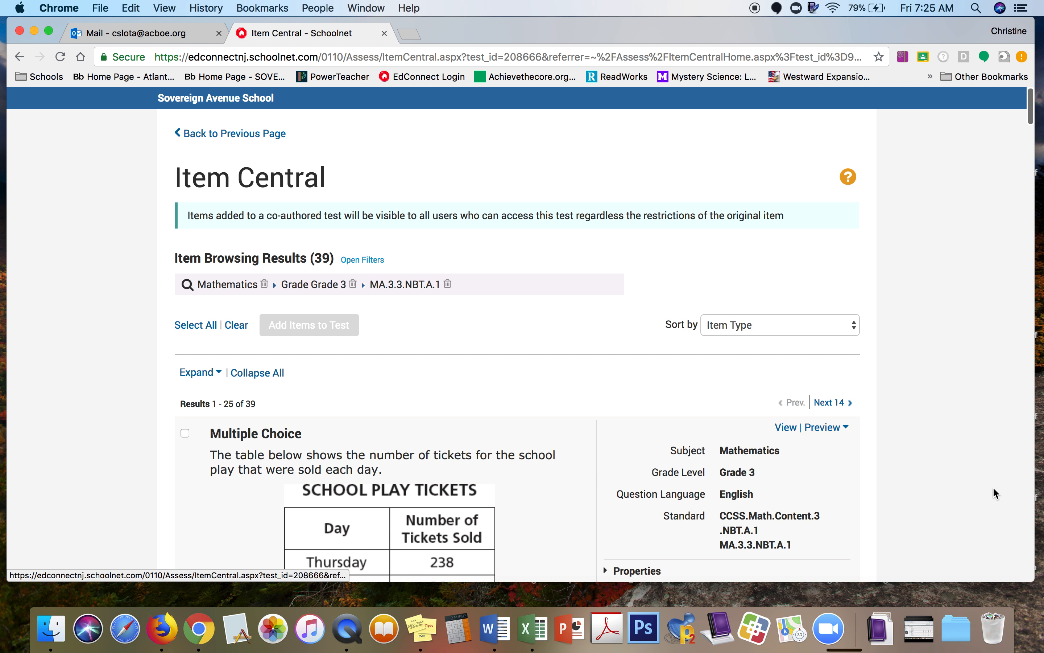
Step: Add 'What is 513 rounded to the nearest hundred?' to the test
scroll(959, 474, "down", 15)
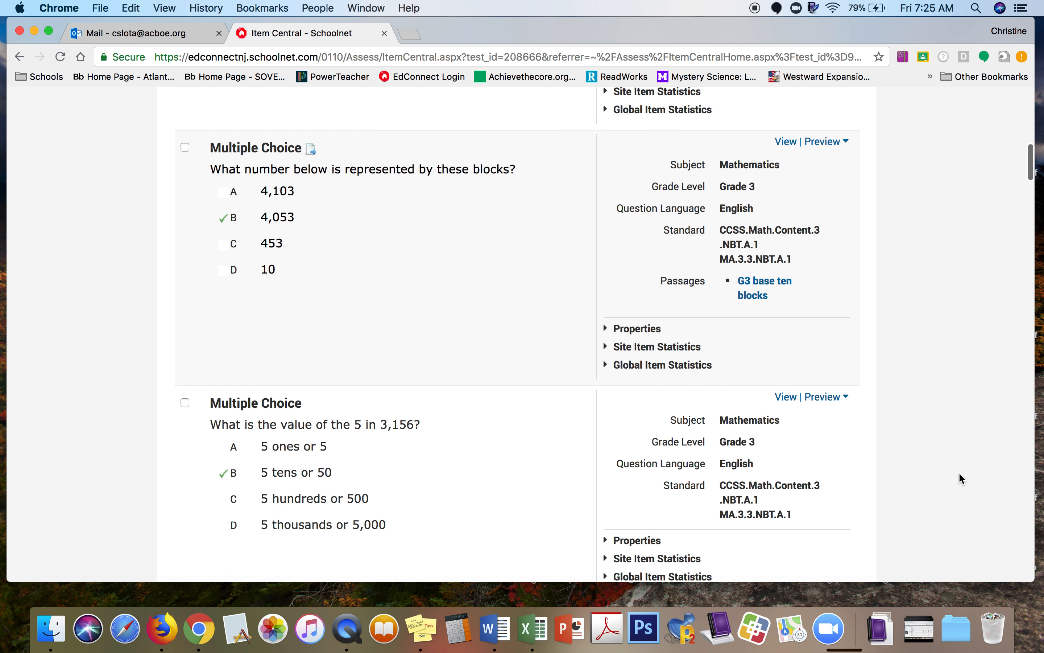
scroll(963, 478, "down", 20)
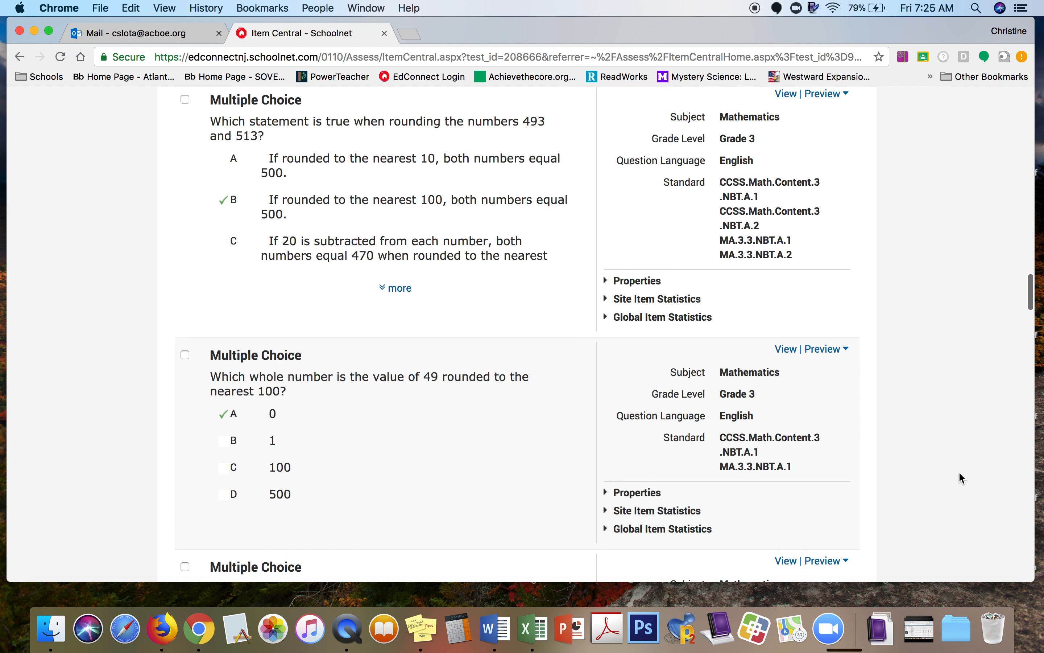
scroll(962, 478, "down", 8)
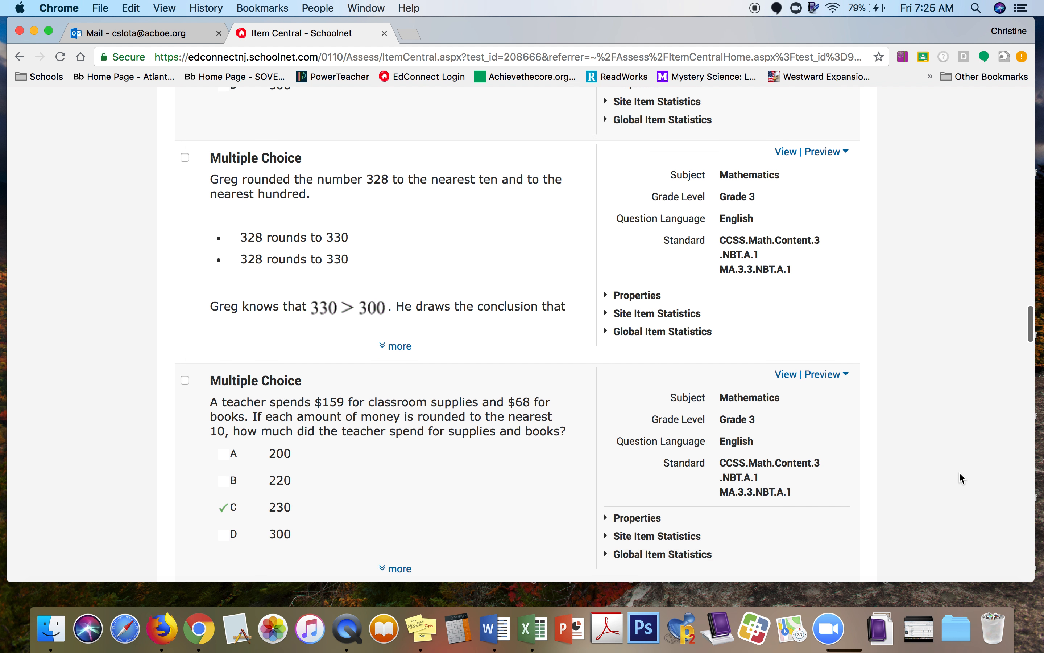
scroll(963, 479, "down", 5)
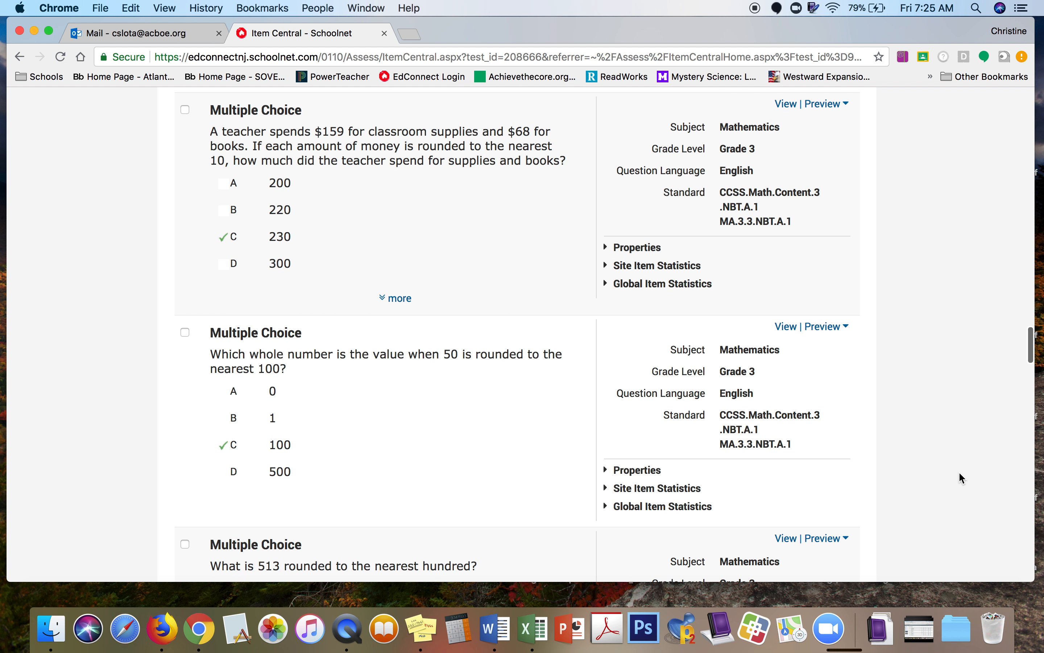
scroll(963, 478, "down", 2)
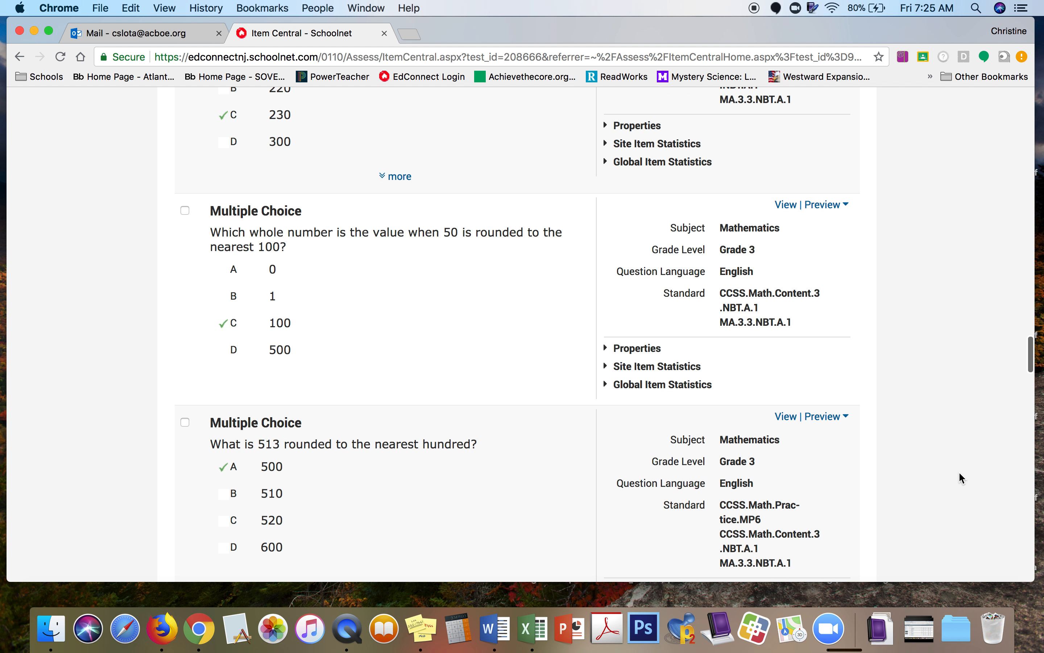
scroll(962, 478, "down", 2)
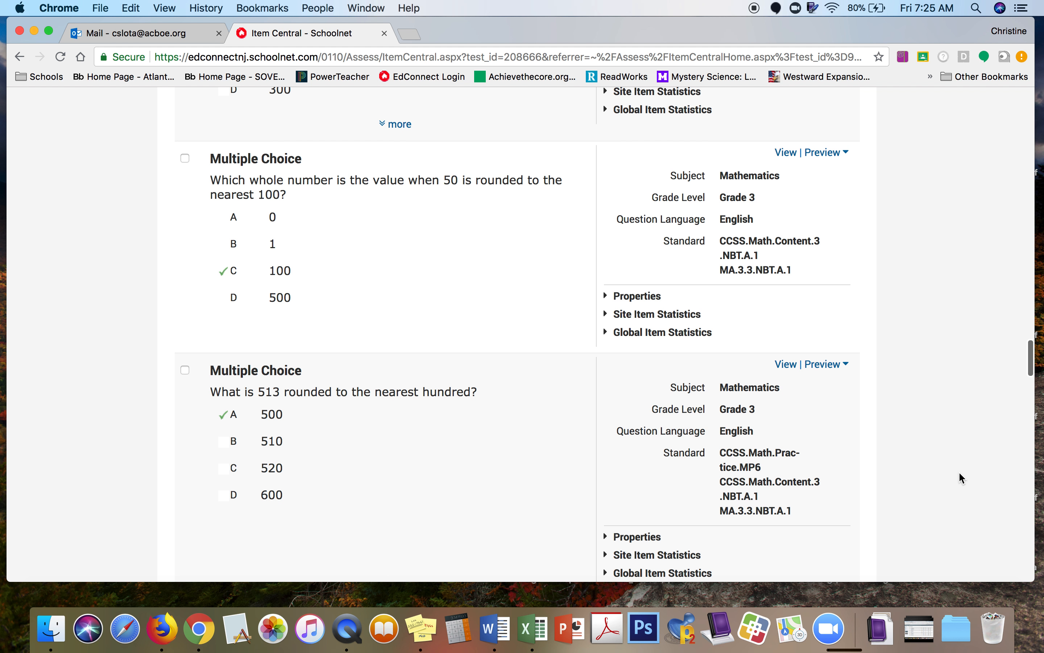
scroll(963, 478, "down", 7)
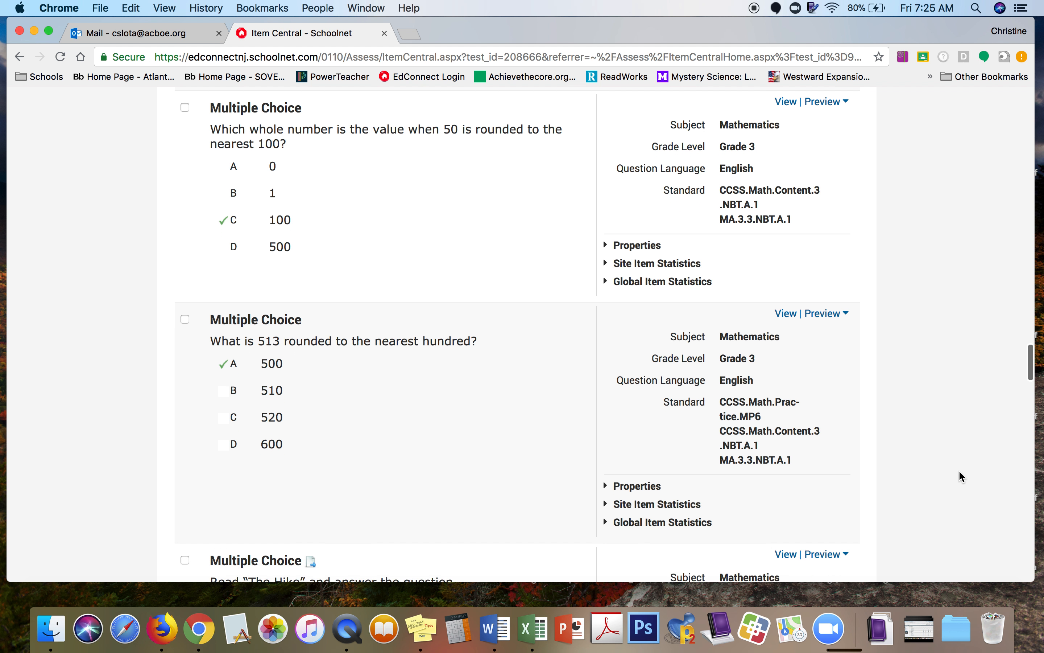
scroll(960, 472, "down", 2)
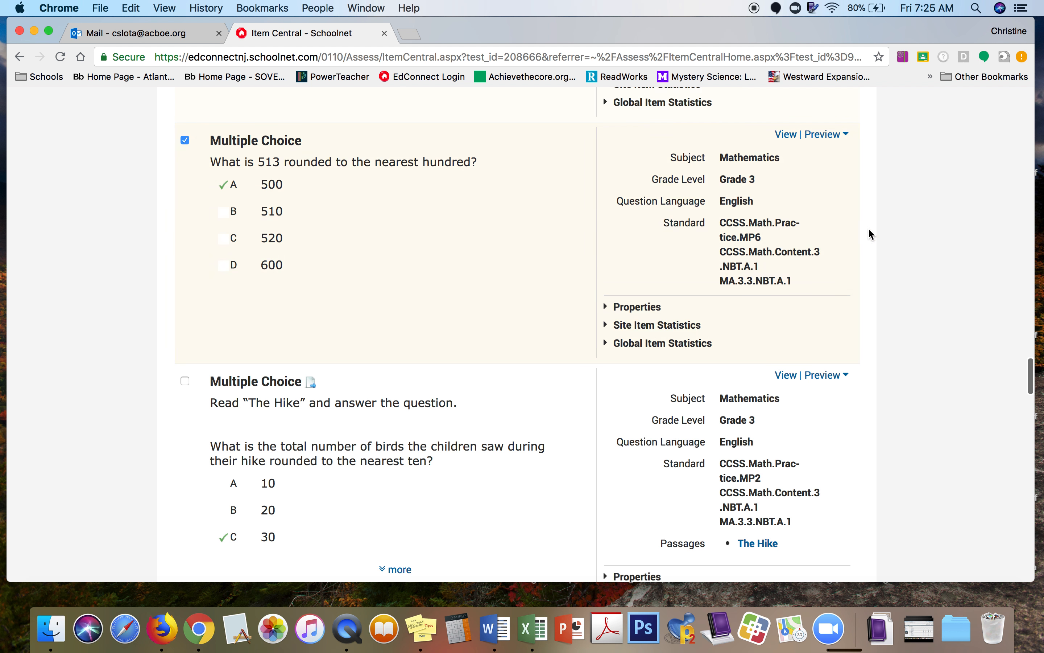
scroll(928, 377, "down", 20)
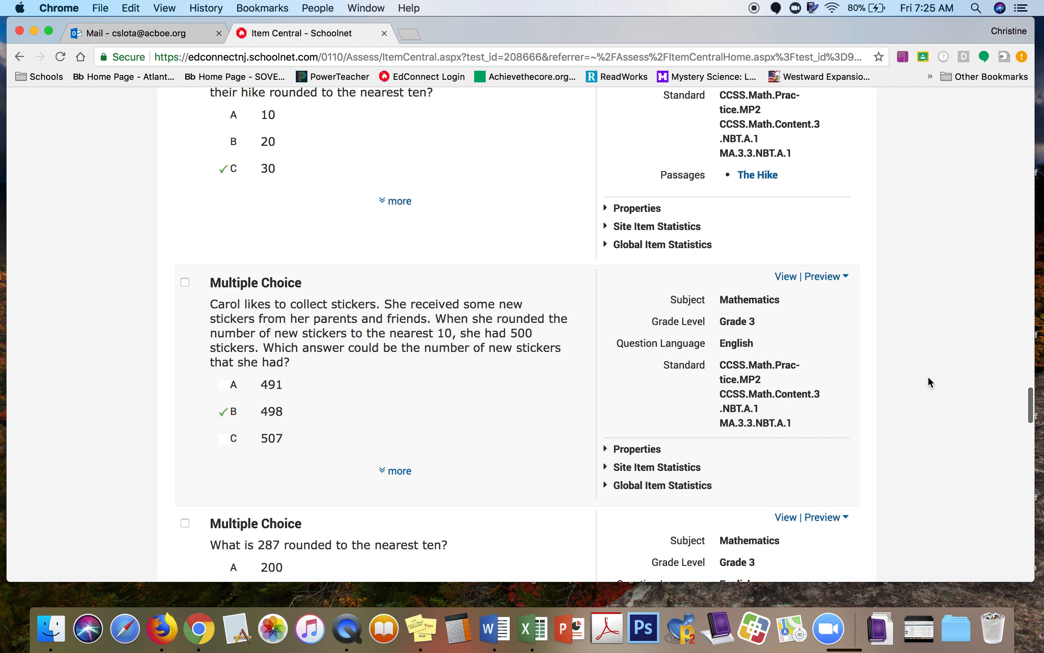
scroll(928, 375, "down", 20)
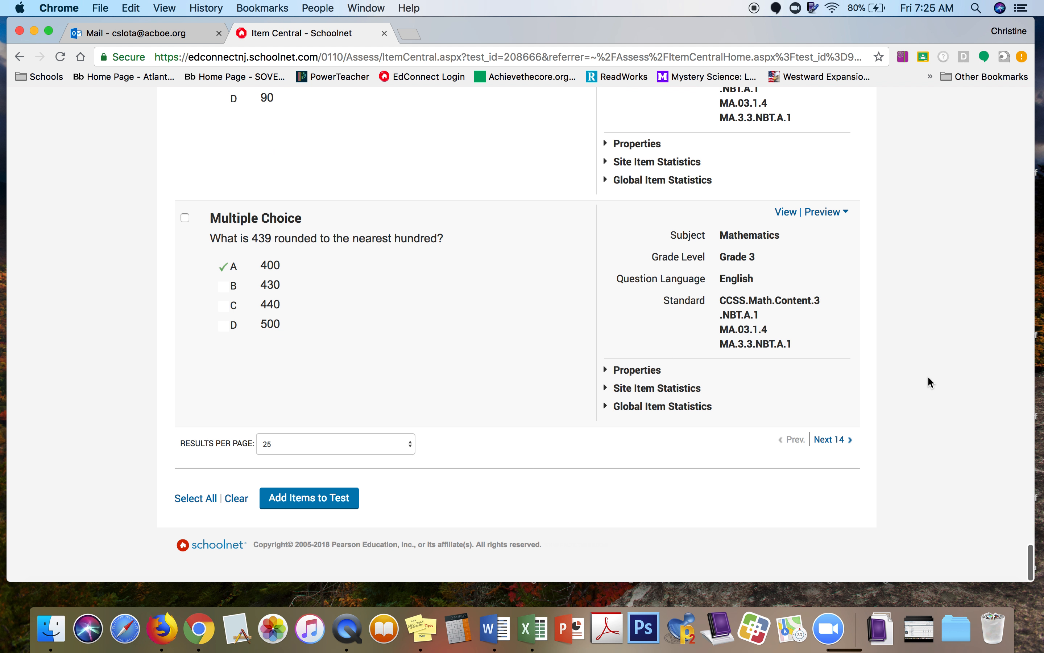
left_click(309, 514)
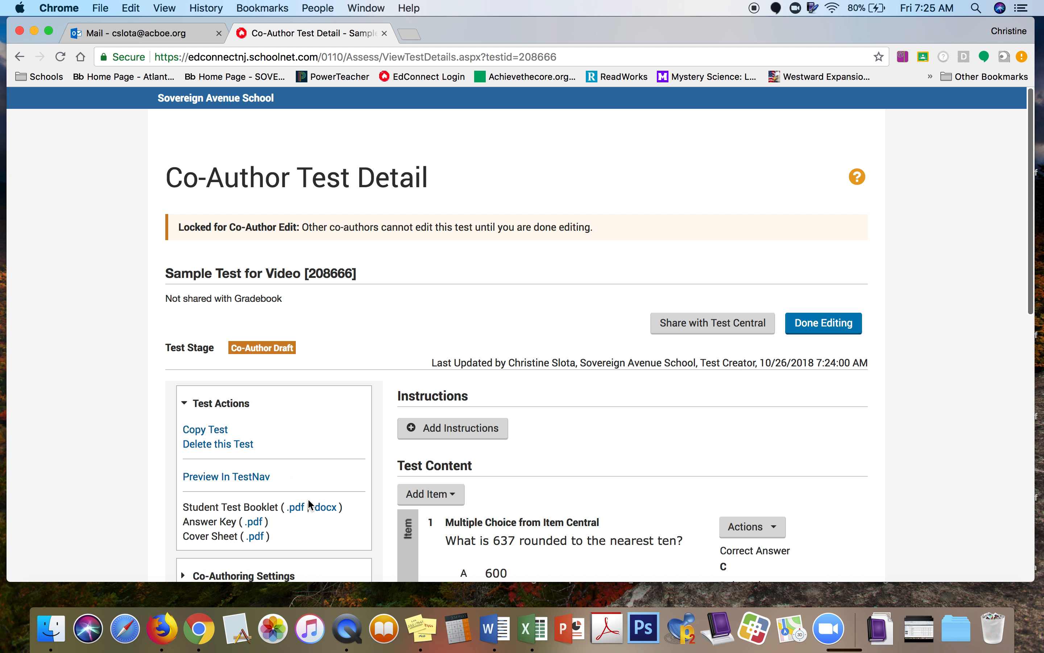
Step: Review the 637, Bernice and 513 questions, then open item 1's Actions menu
scroll(988, 451, "down", 5)
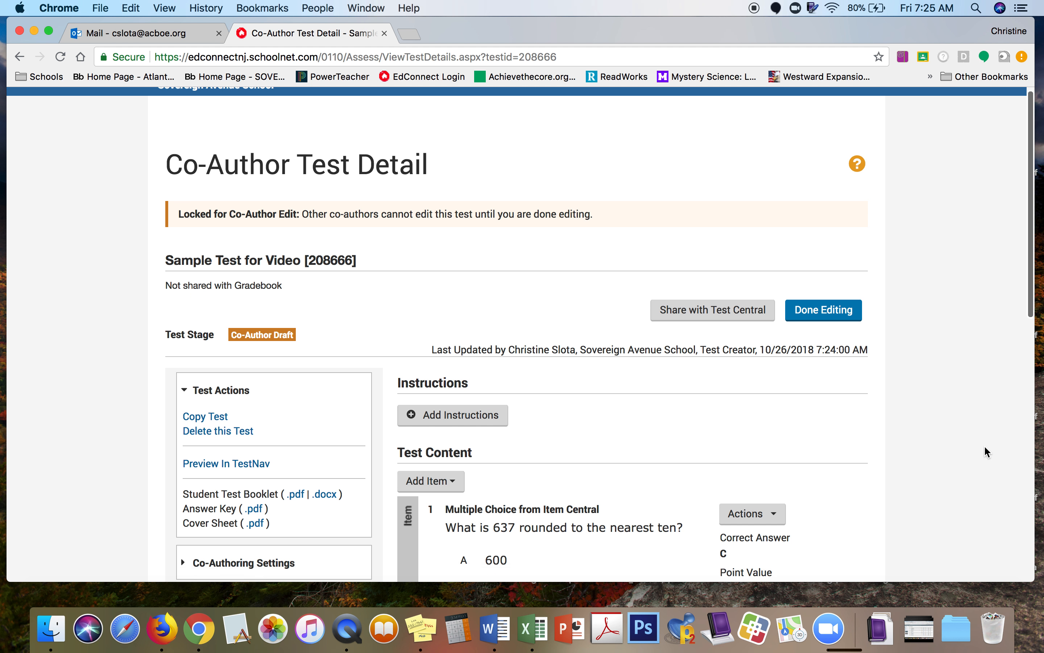
scroll(987, 451, "down", 4)
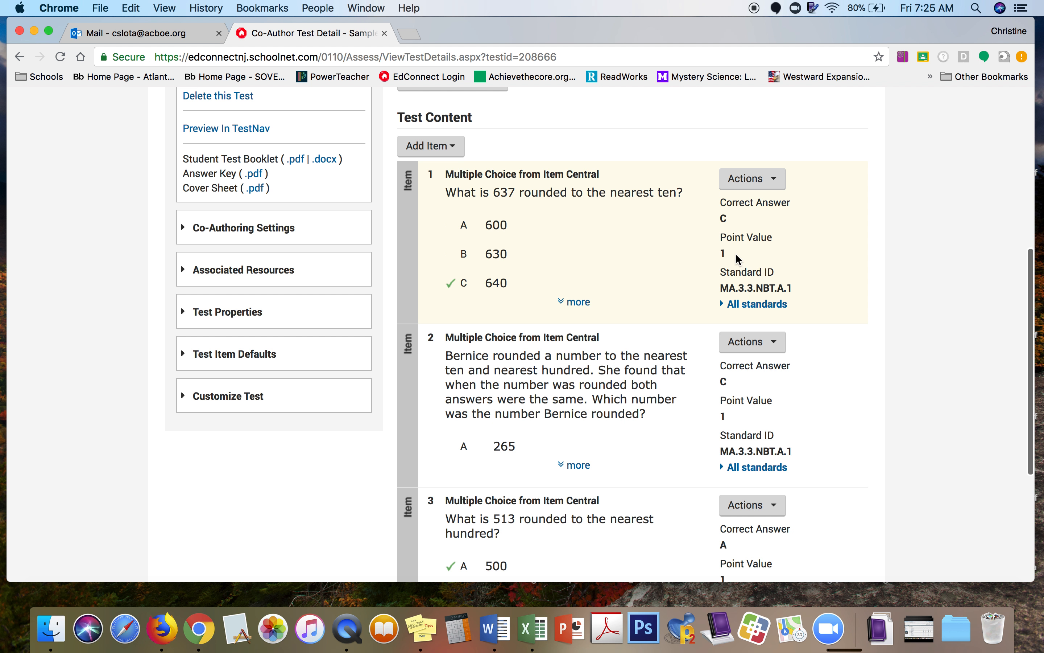
scroll(892, 366, "down", 2)
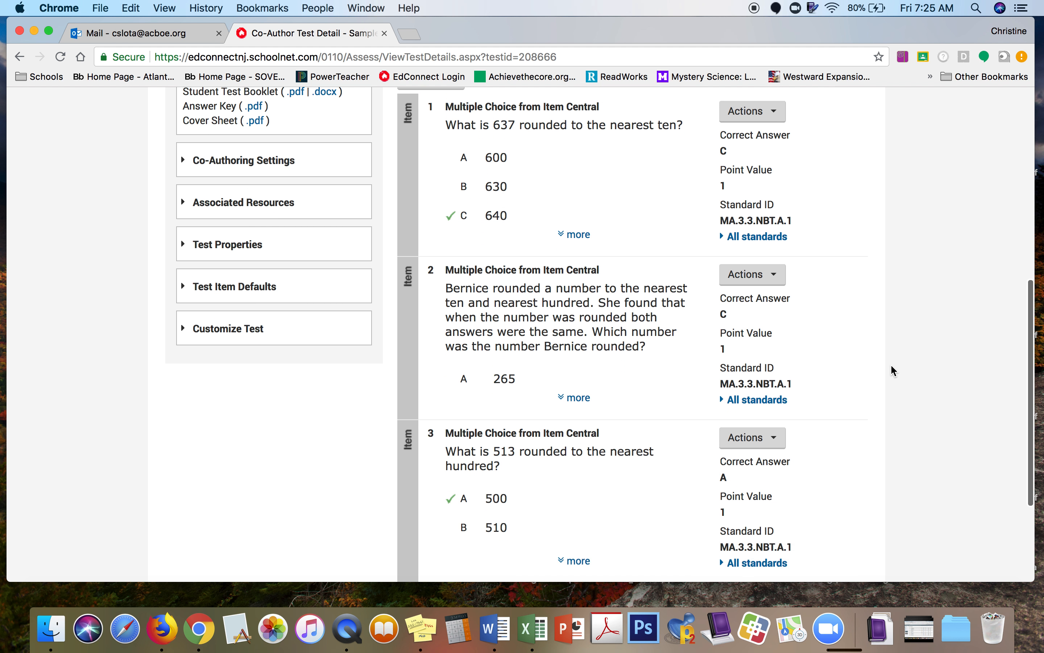
scroll(892, 365, "down", 2)
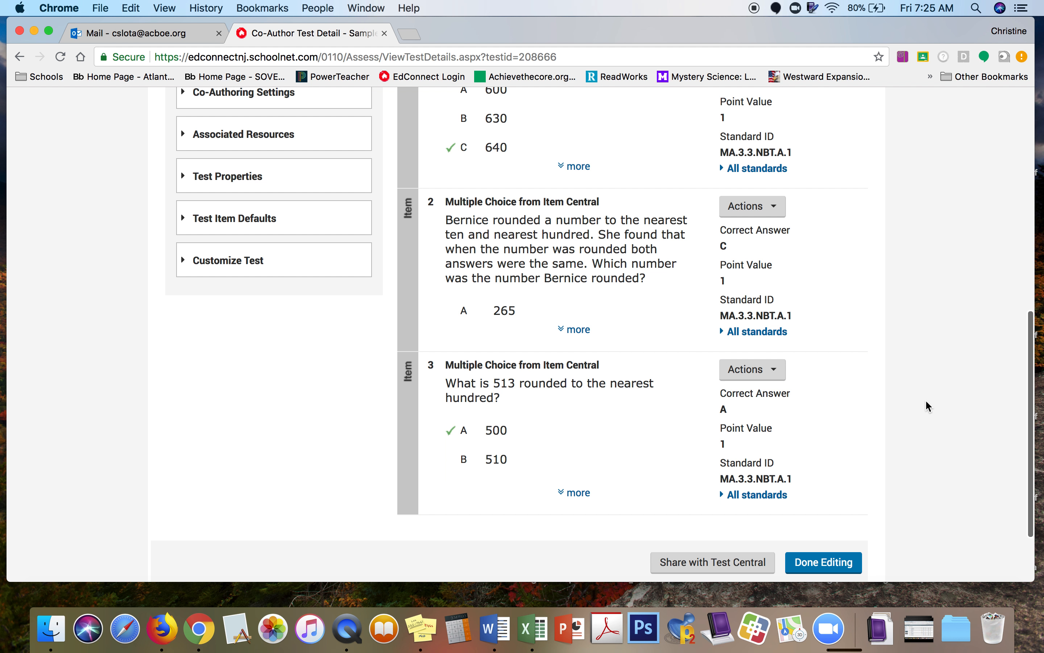
scroll(930, 406, "up", 3)
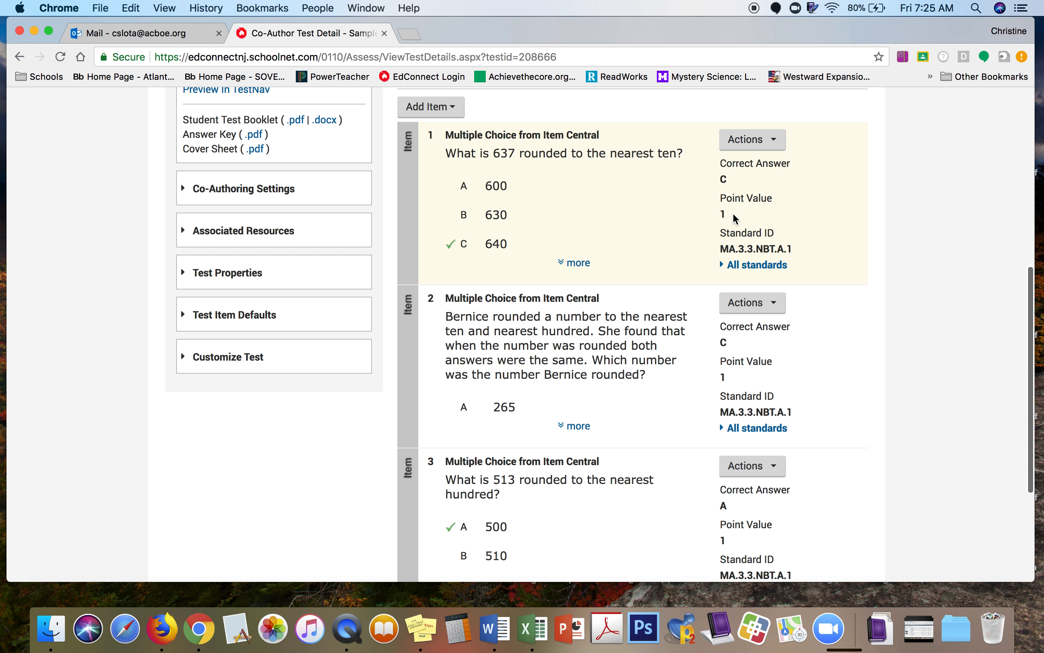
left_click(772, 140)
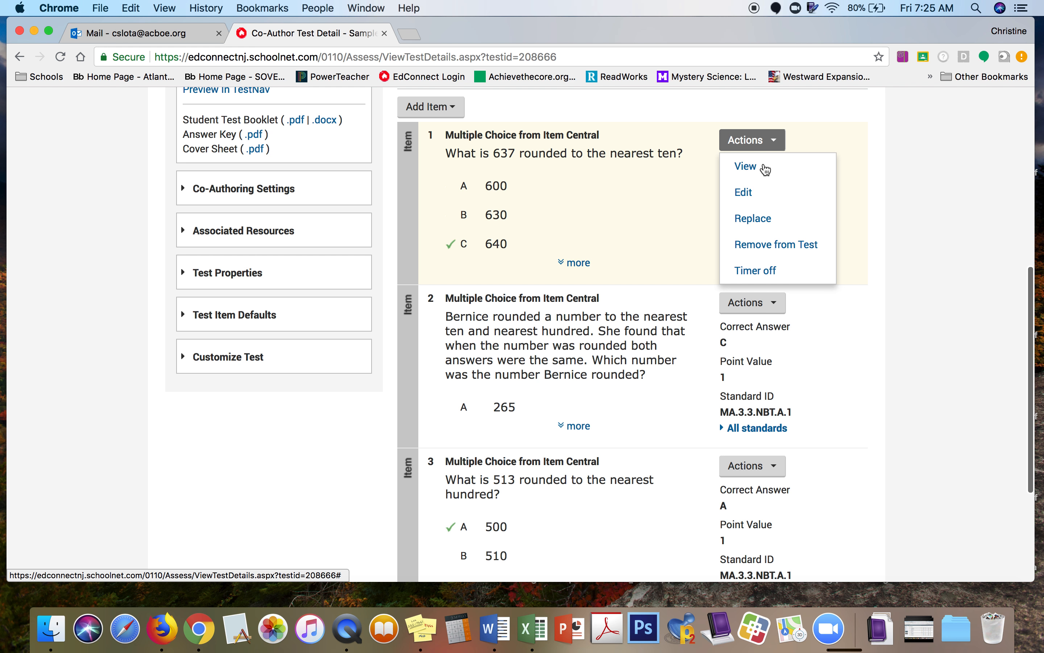
Step: Open the 637 rounding question in the item editor
left_click(753, 199)
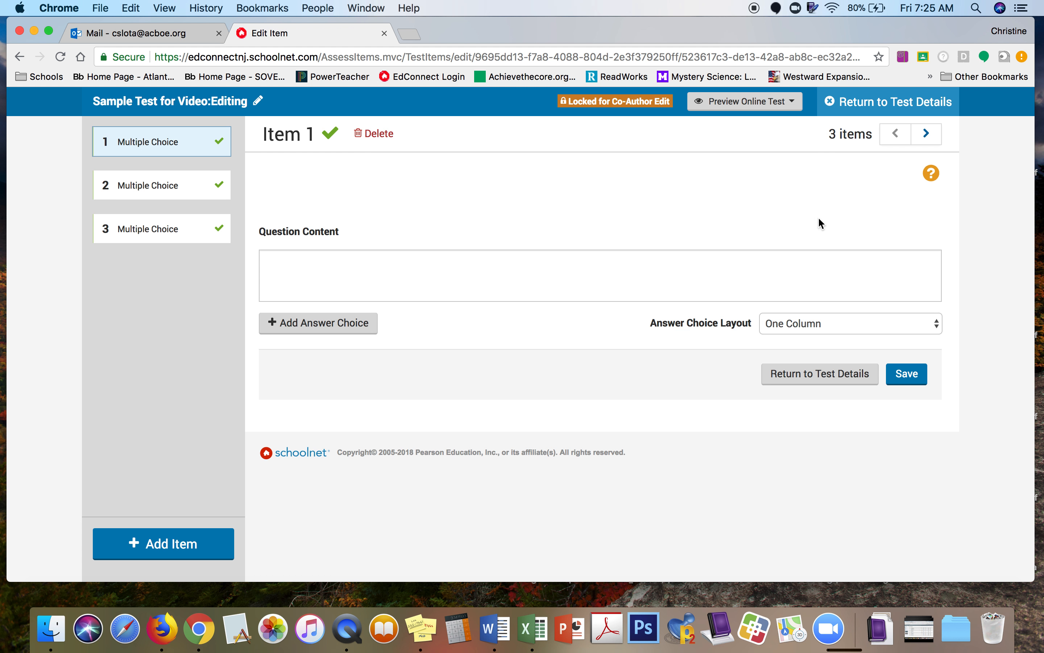
scroll(963, 281, "down", 3)
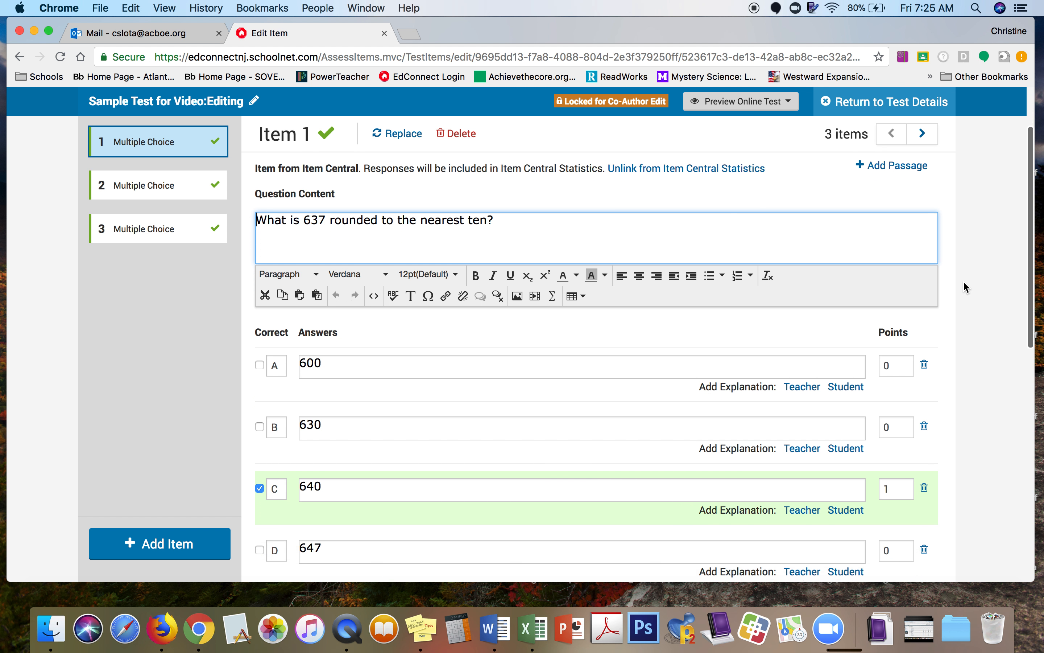
scroll(963, 281, "down", 10)
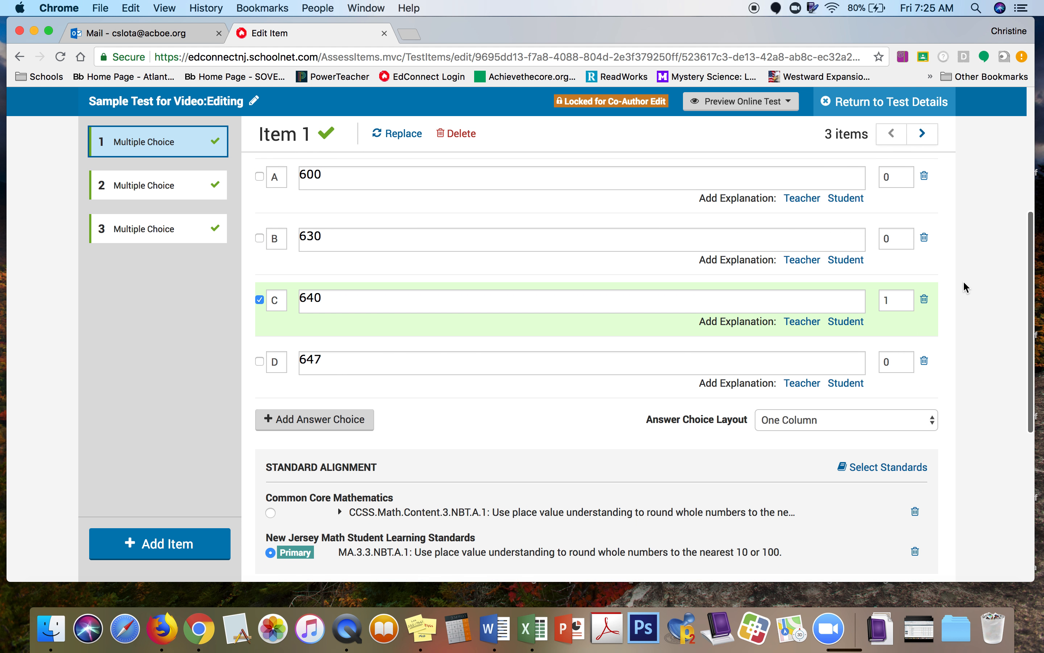
scroll(964, 283, "down", 4)
scroll(964, 284, "up", 6)
scroll(963, 281, "up", 1)
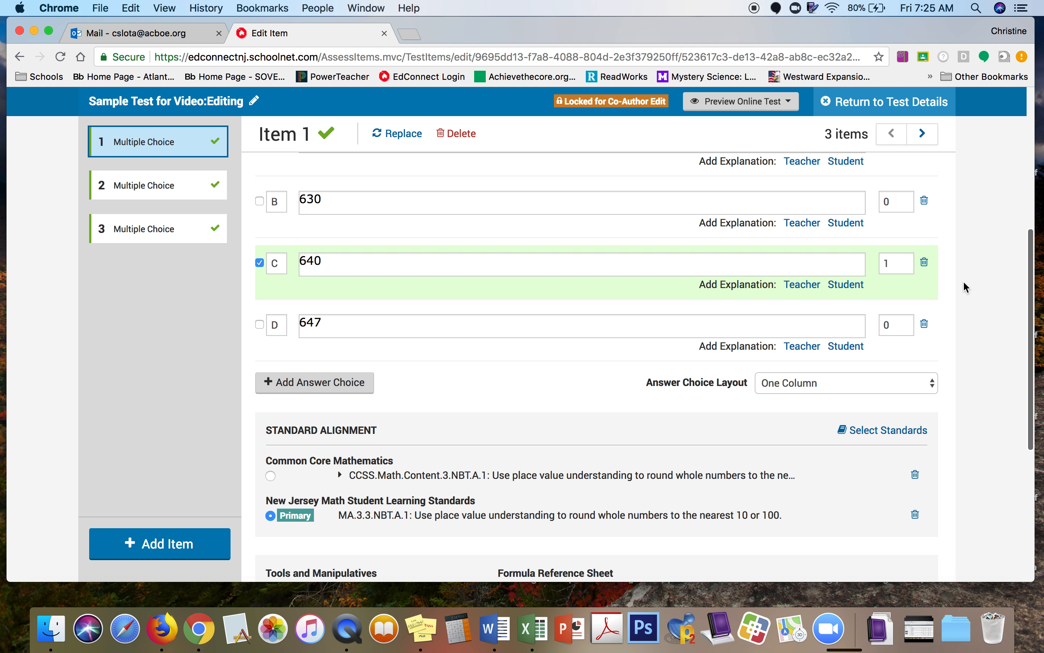
Step: Give answer 640 1 point, save item 1, and return to the test details
left_click(894, 265)
scroll(979, 233, "up", 10)
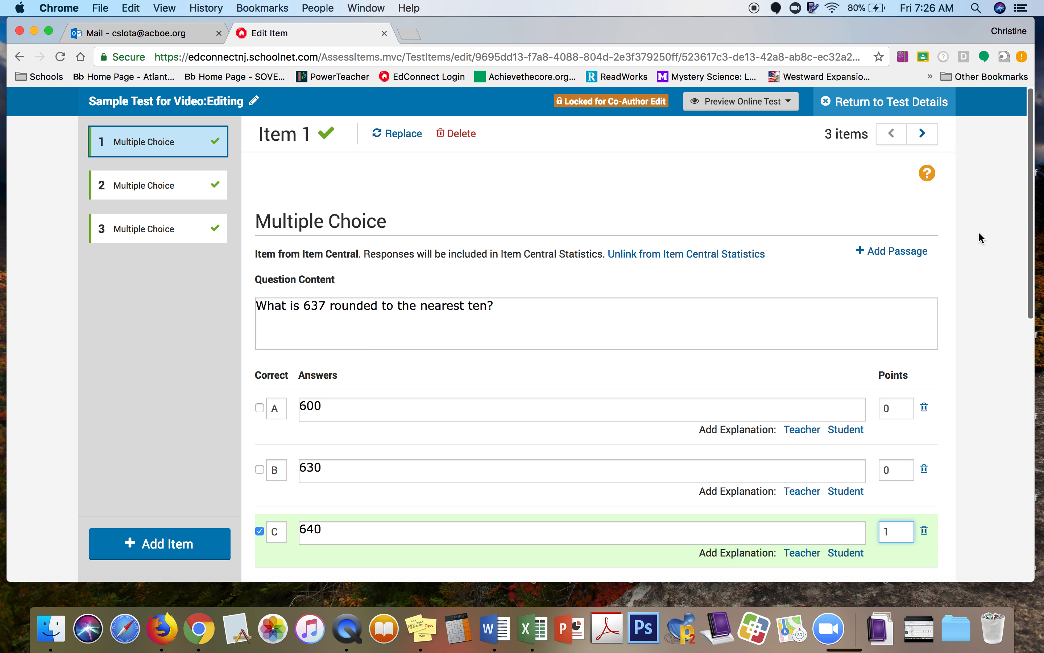
scroll(978, 231, "down", 20)
left_click(904, 469)
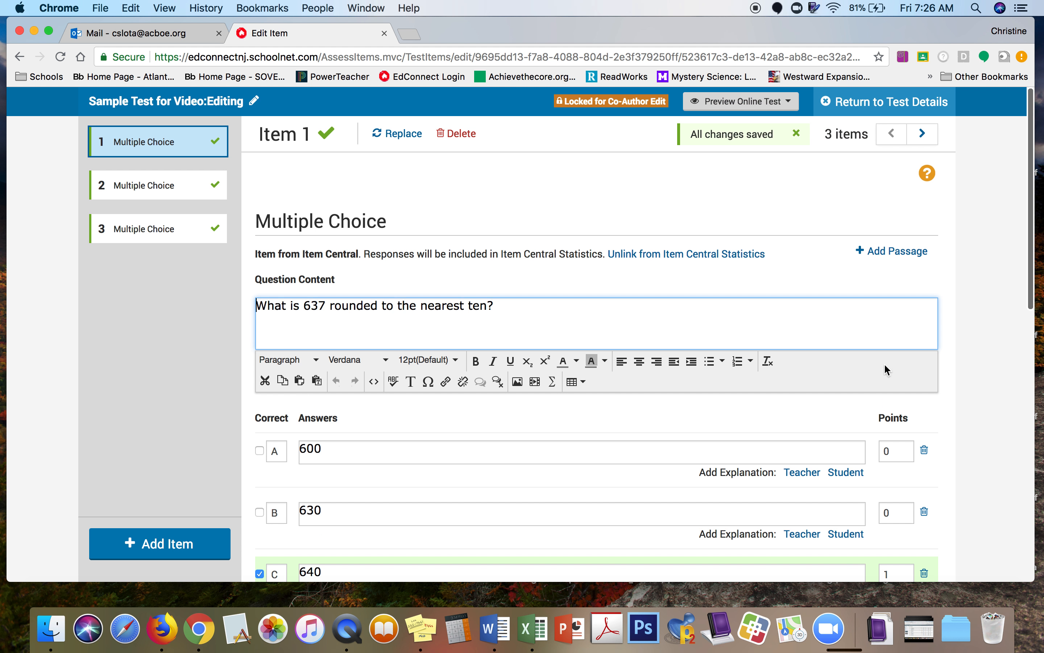
left_click(930, 108)
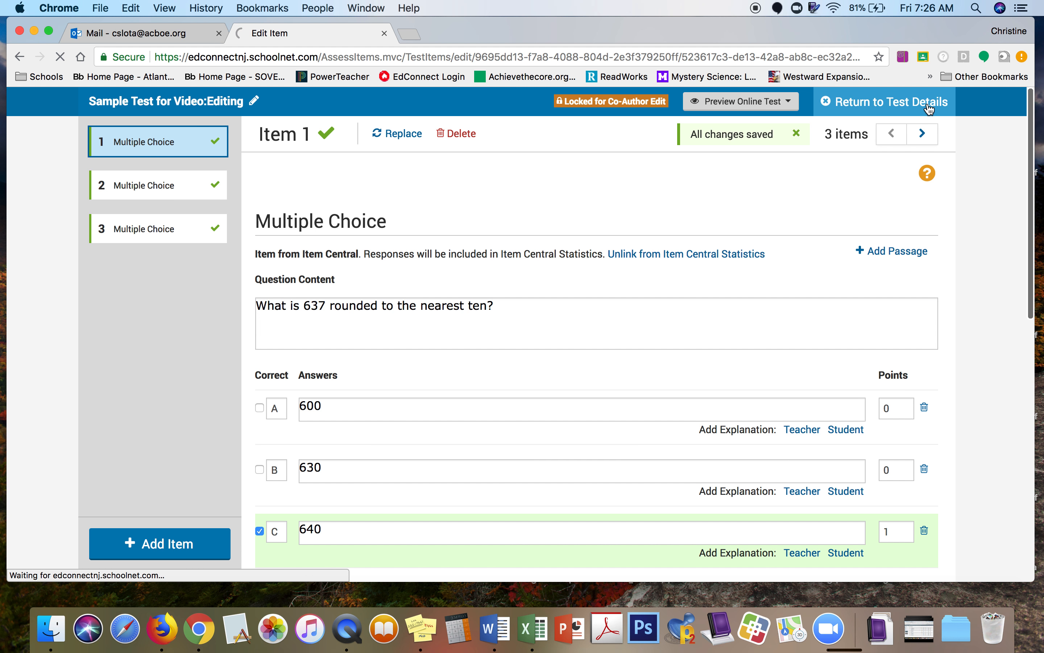
Step: Scroll through the Test Content to review the 637, Bernice and 513 rounding questions
scroll(993, 454, "down", 12)
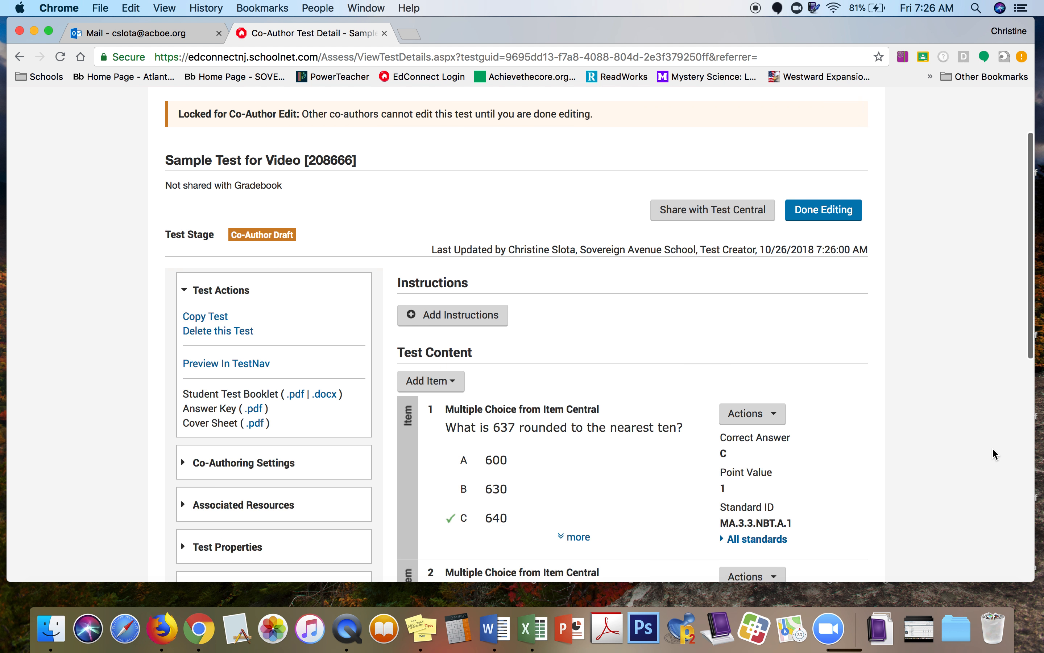
scroll(993, 451, "up", 3)
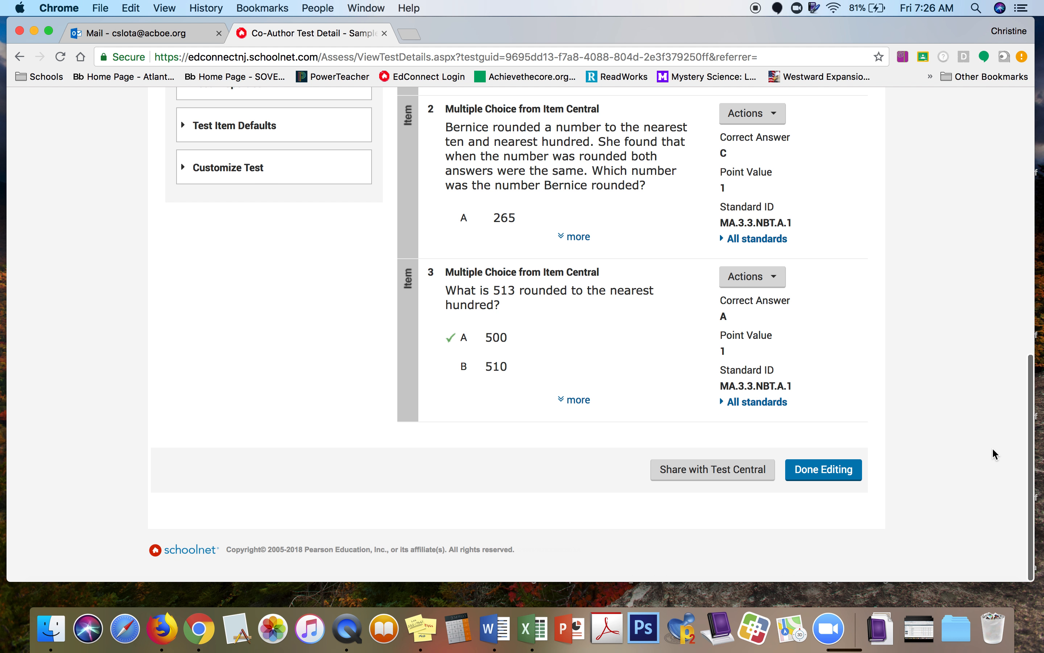
scroll(992, 448, "up", 2)
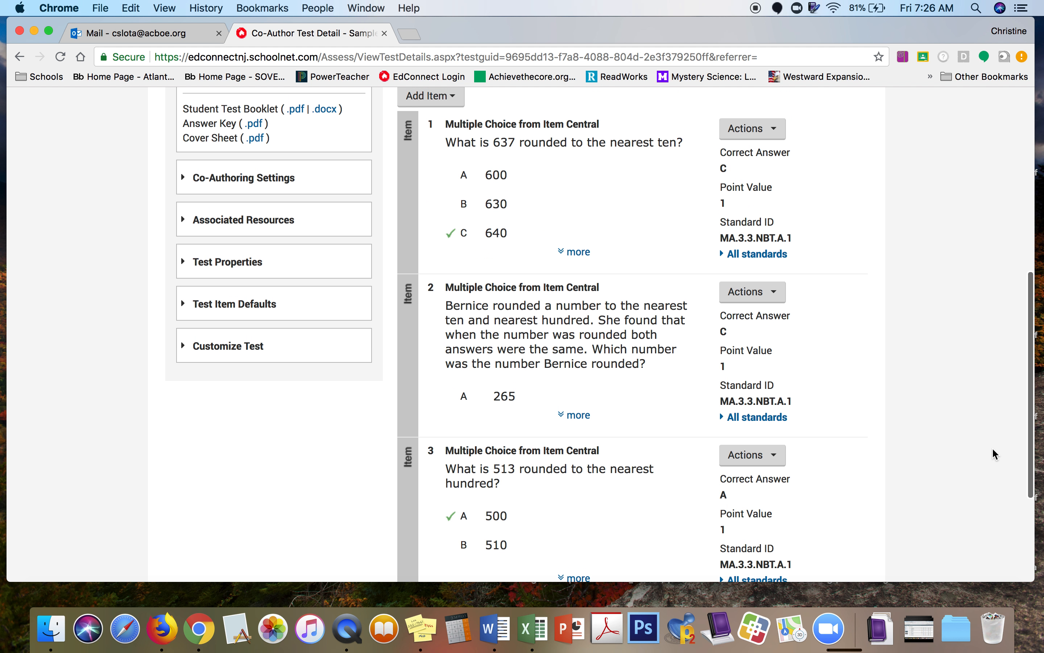
scroll(992, 447, "up", 1)
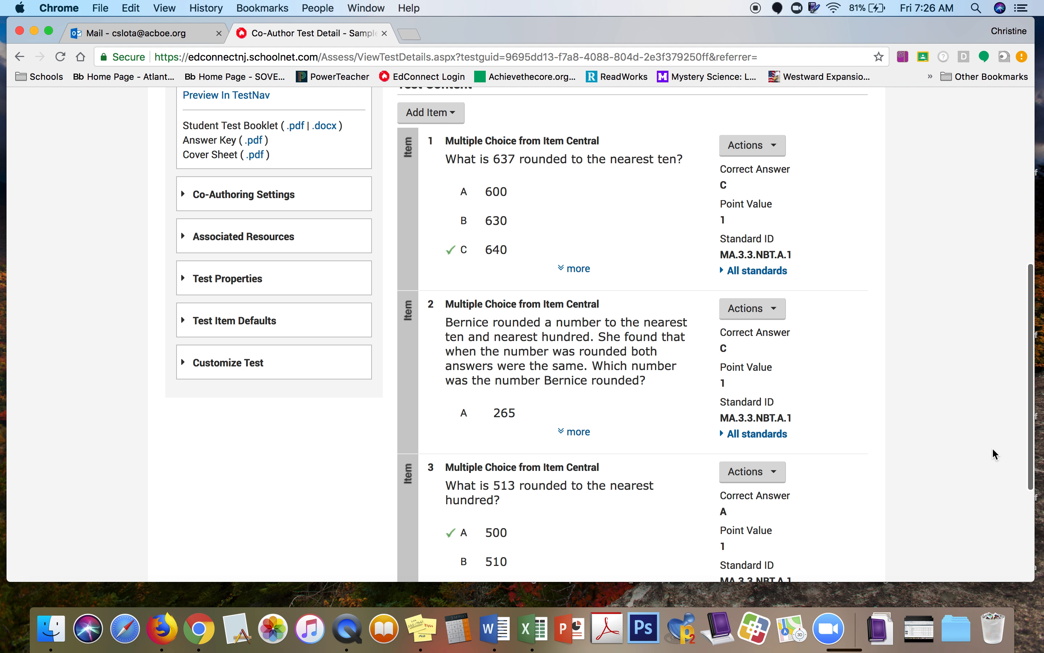
scroll(993, 447, "down", 2)
scroll(992, 447, "down", 3)
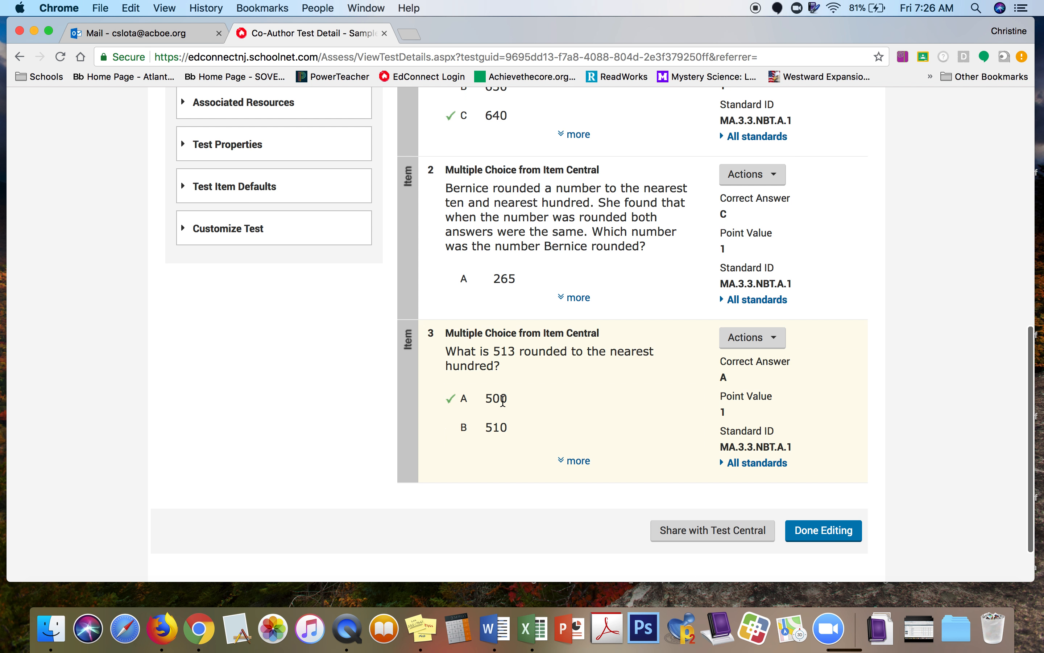
scroll(880, 293, "up", 3)
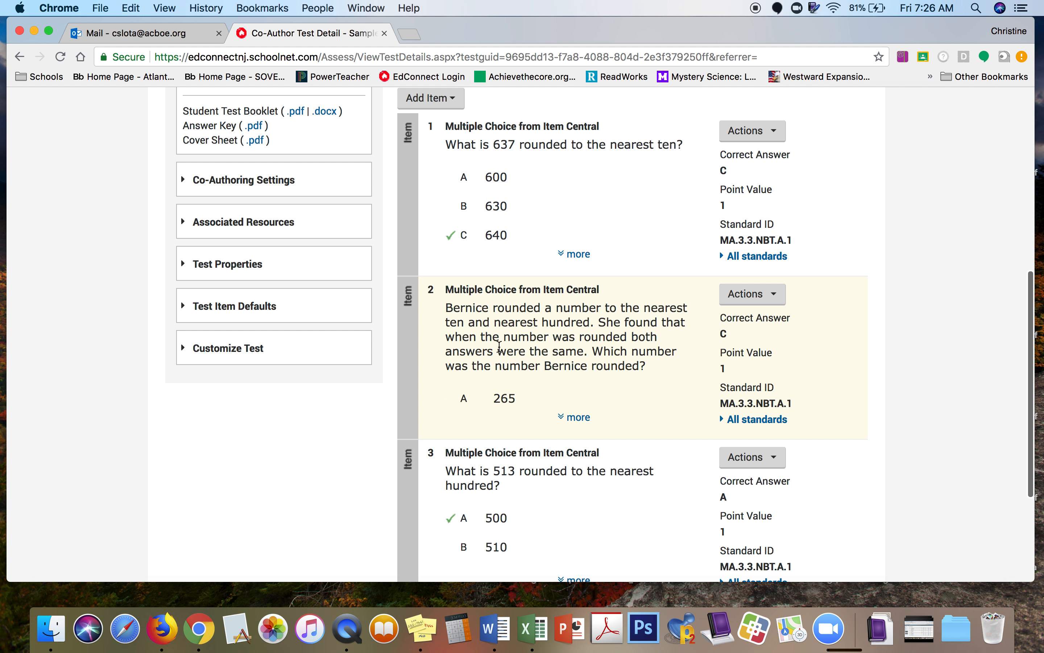
scroll(998, 204, "down", 1)
scroll(999, 203, "up", 1)
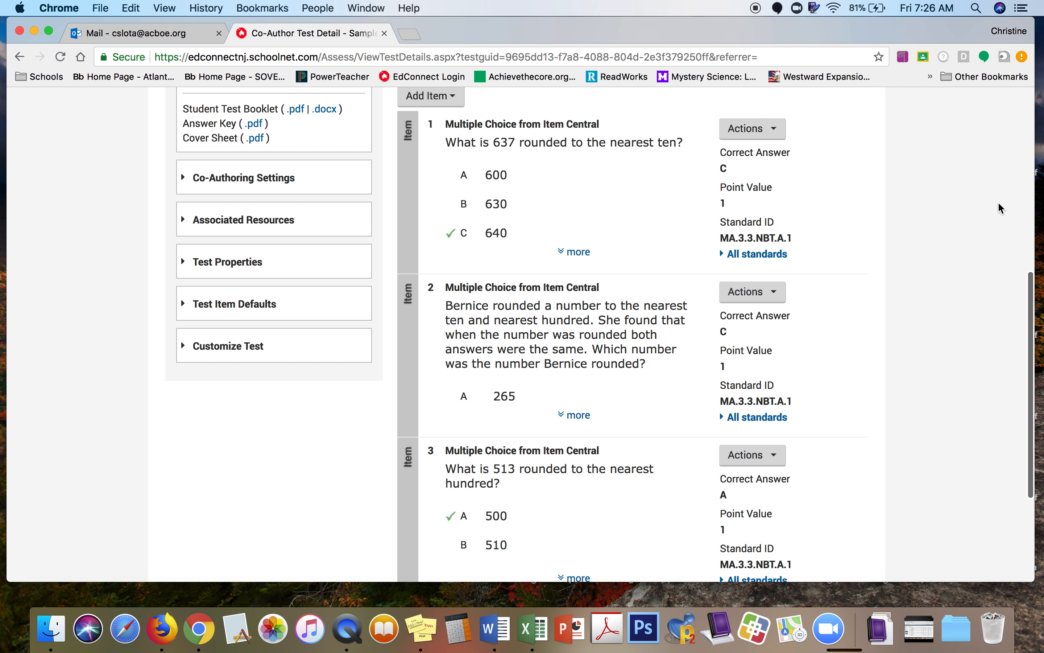
Step: In Reorder Questions, move the 513 rounding question to position 1
left_click(204, 352)
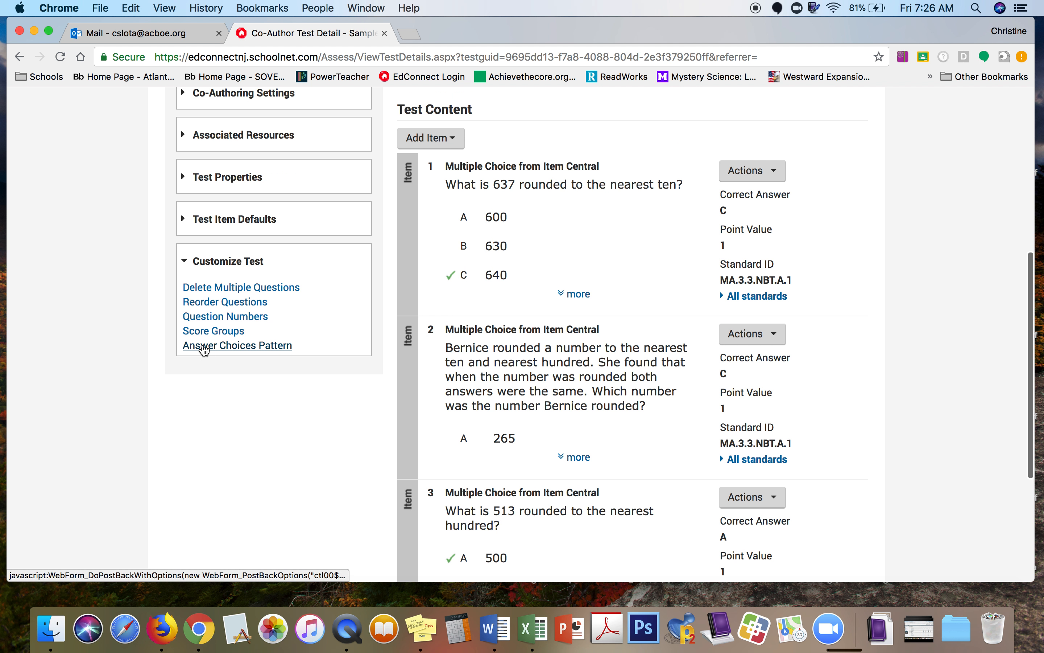
left_click(225, 302)
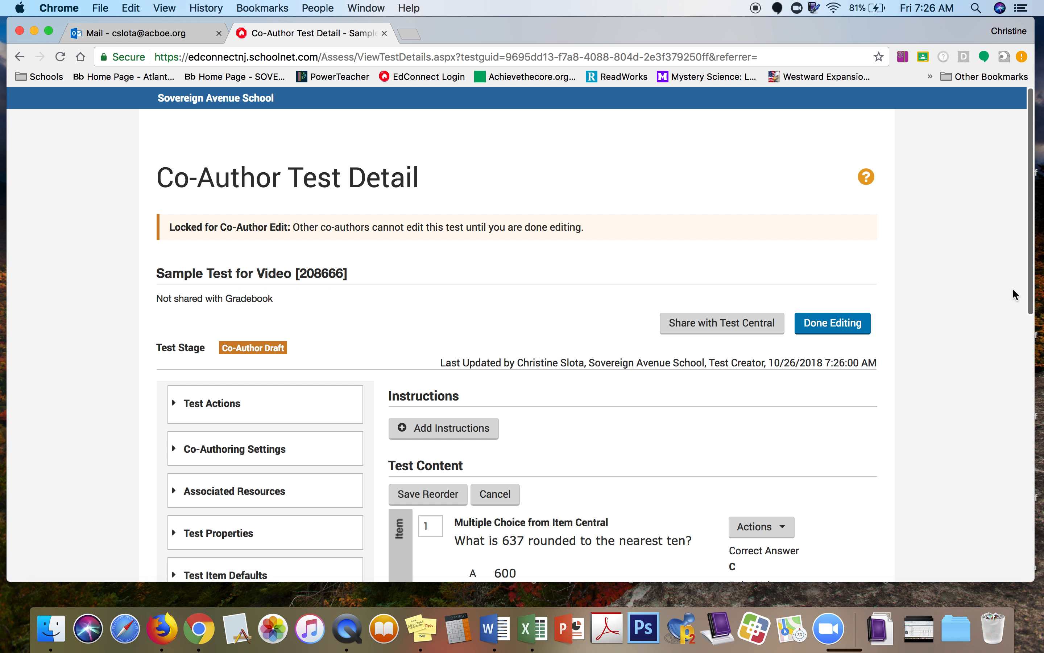
scroll(989, 290, "down", 10)
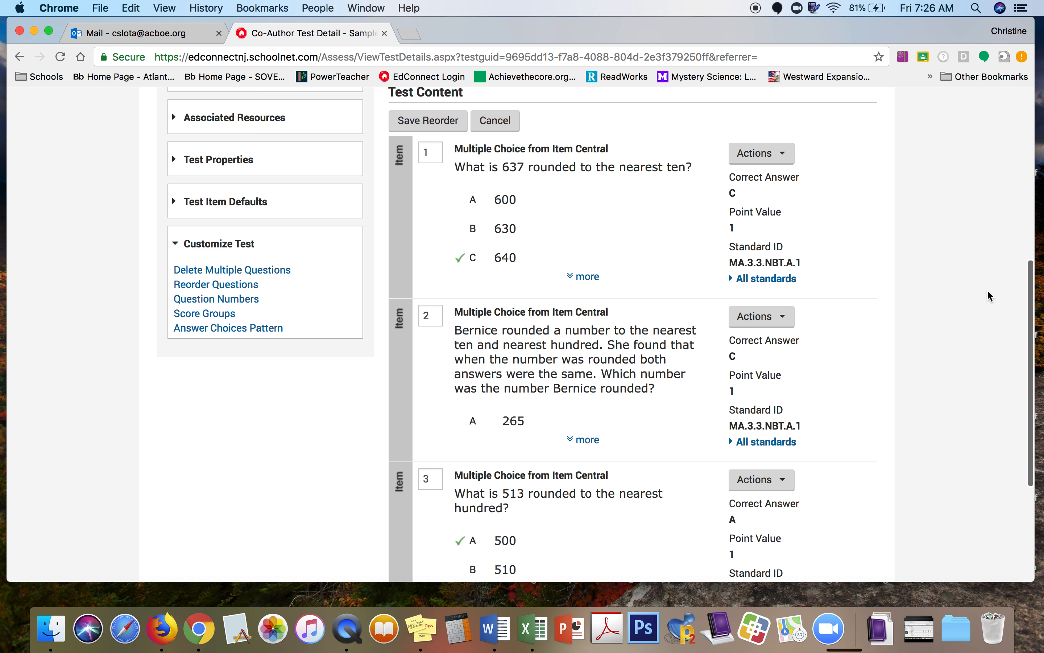
scroll(988, 289, "down", 4)
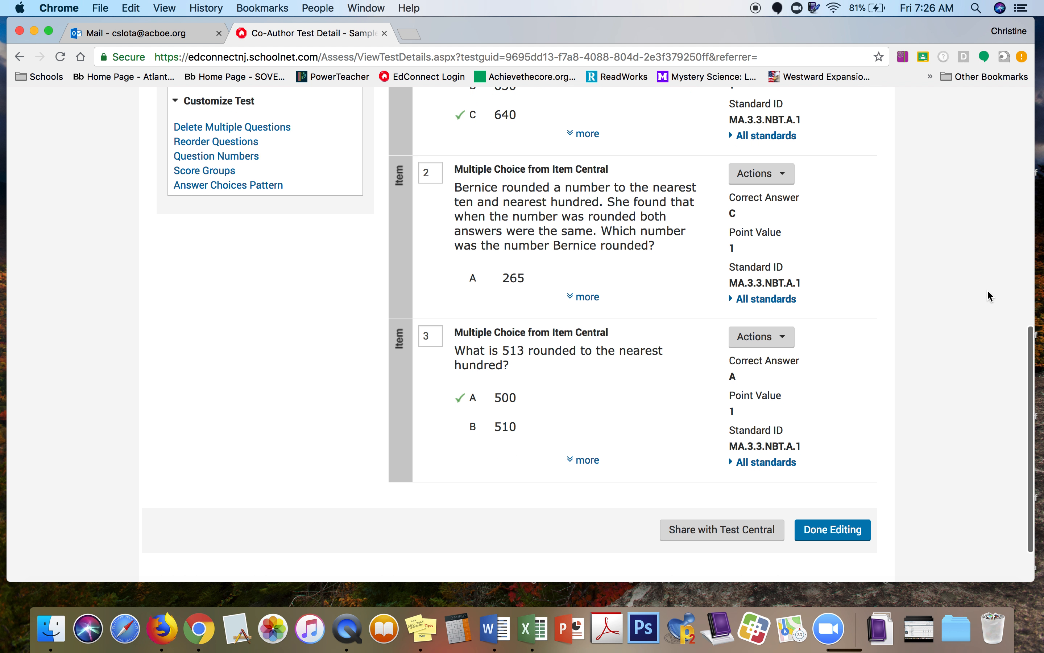
left_click(434, 338)
type("1")
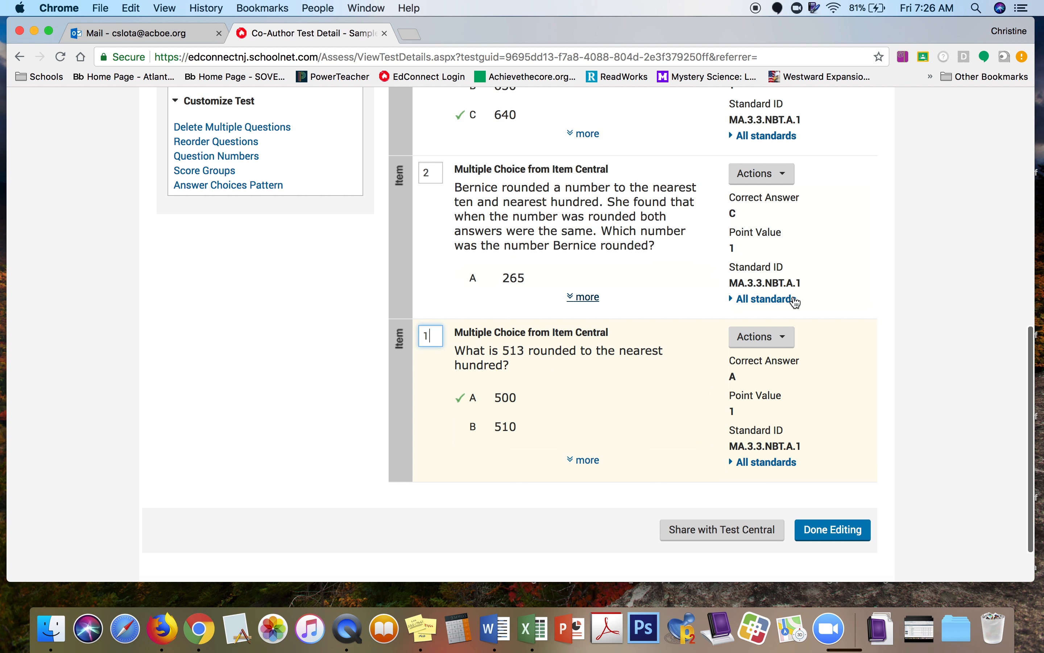
Step: Put the 637 question at position 2 and Bernice at 3, then save the reorder
scroll(931, 378, "up", 2)
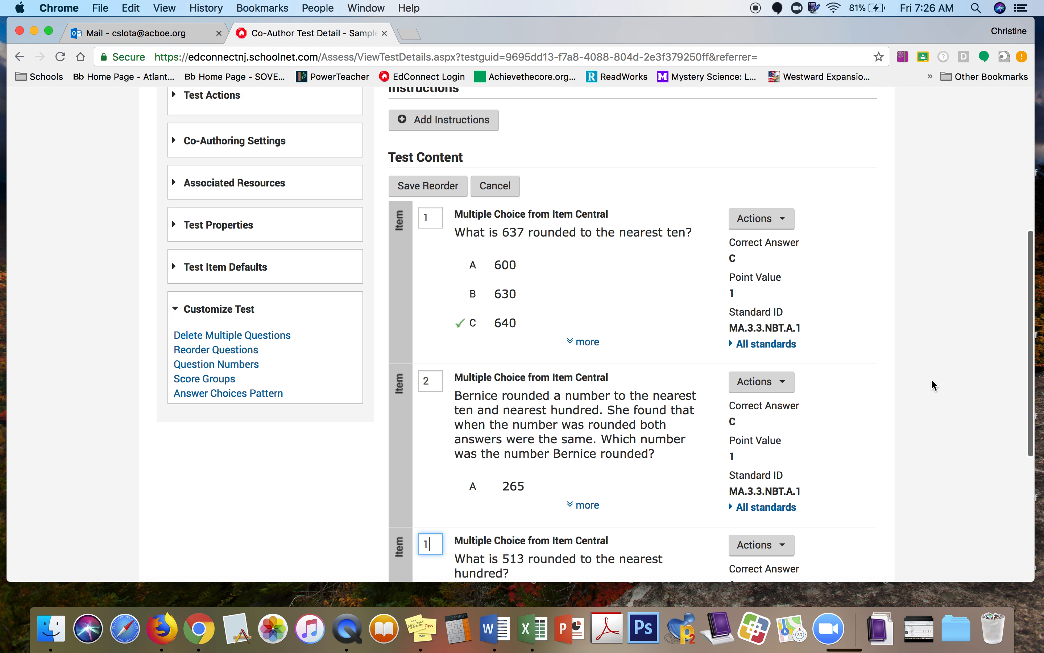
left_click(436, 218)
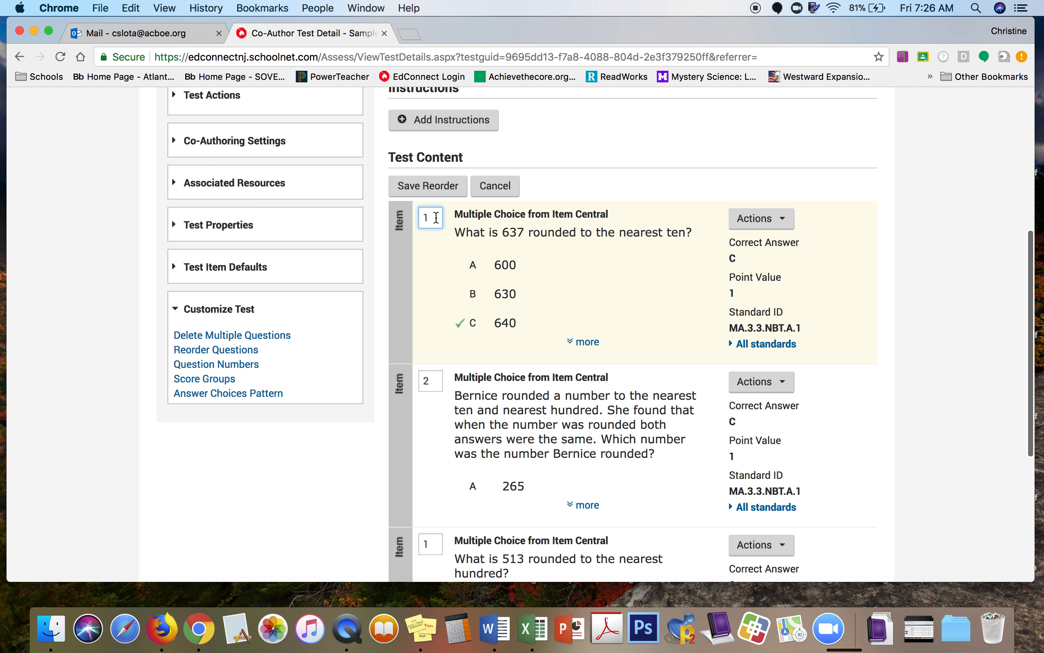
left_click(438, 379)
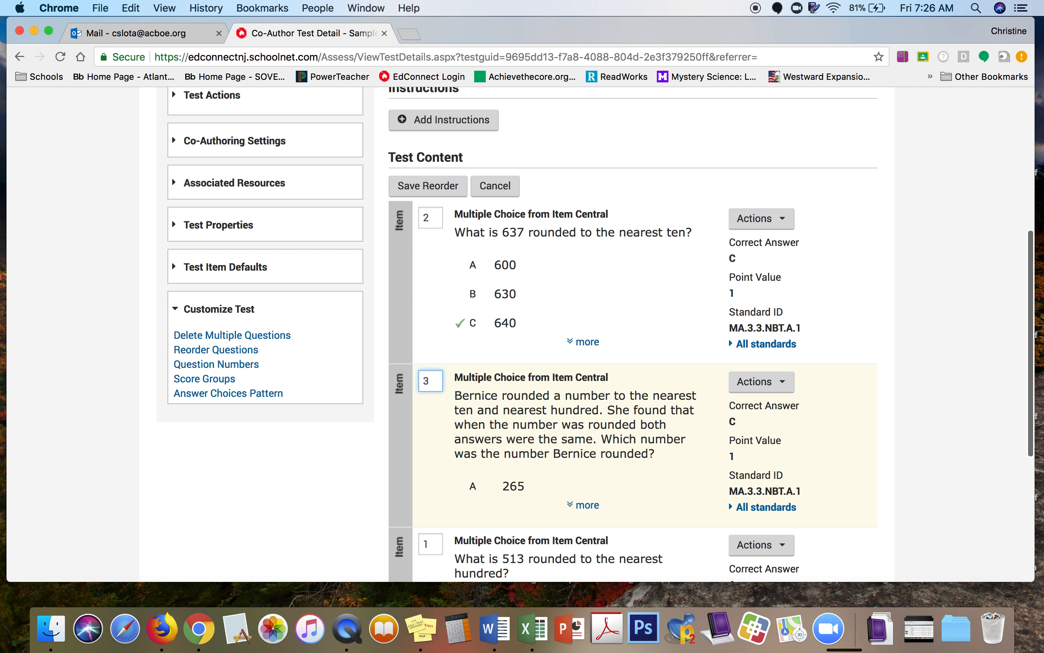
left_click(443, 187)
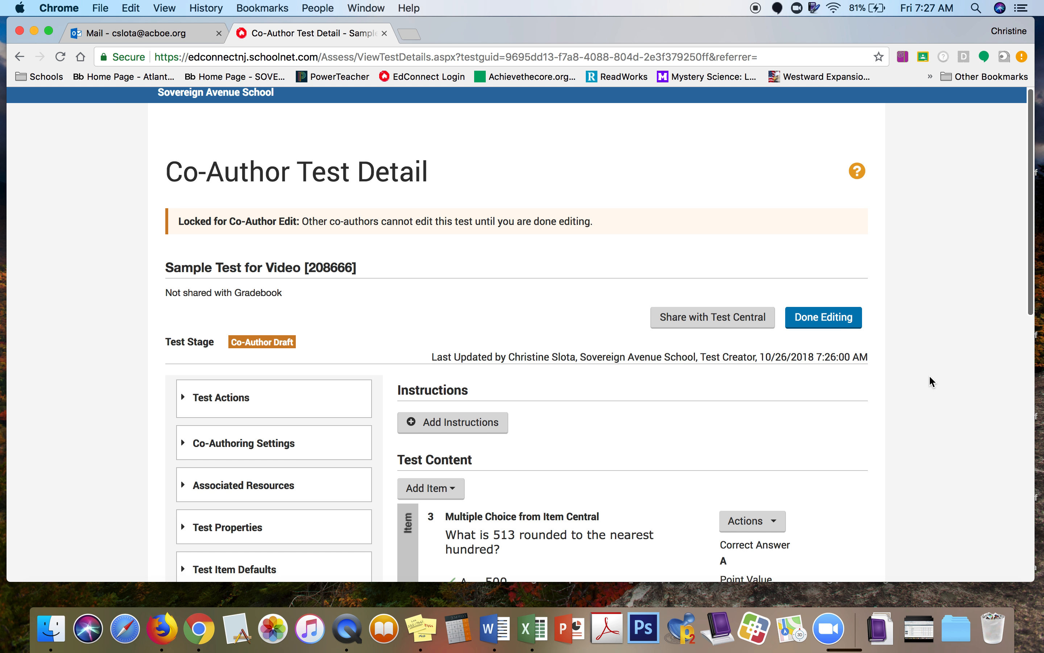
scroll(930, 376, "down", 7)
scroll(930, 377, "down", 2)
scroll(930, 376, "down", 1)
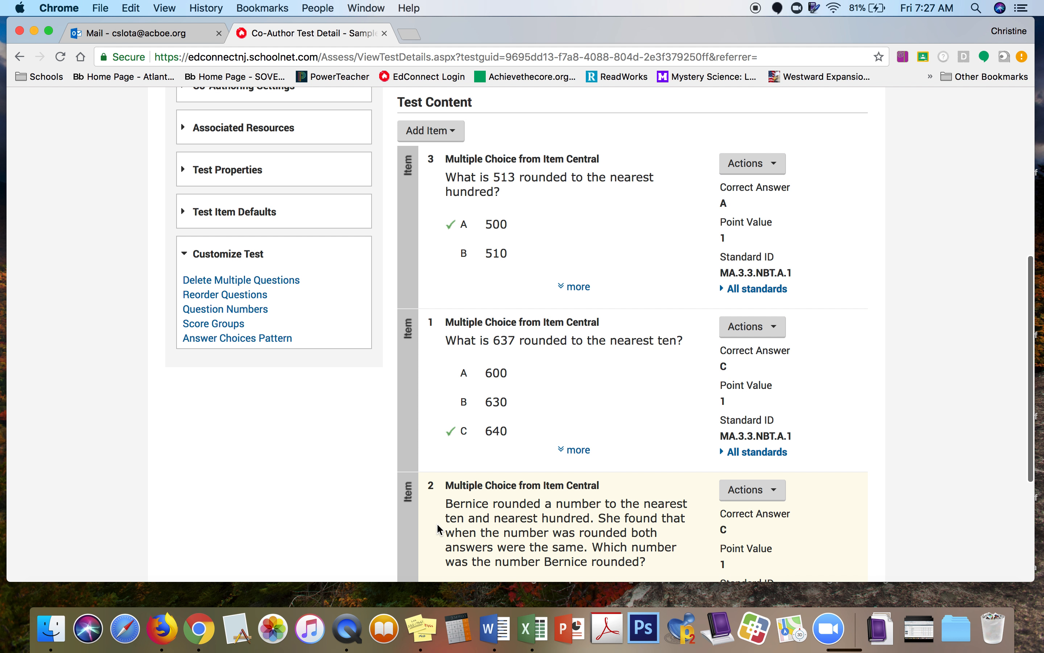
Step: Save custom question numbers 1, 2 and 3 for the 513, 637 and Bernice questions
left_click(225, 310)
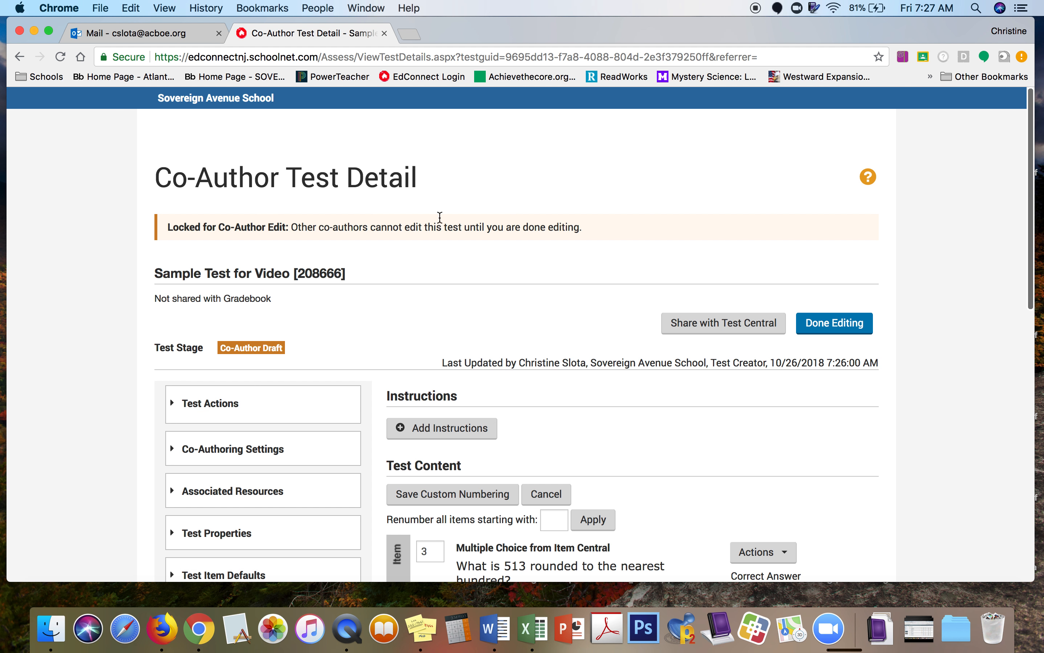
scroll(731, 410, "down", 7)
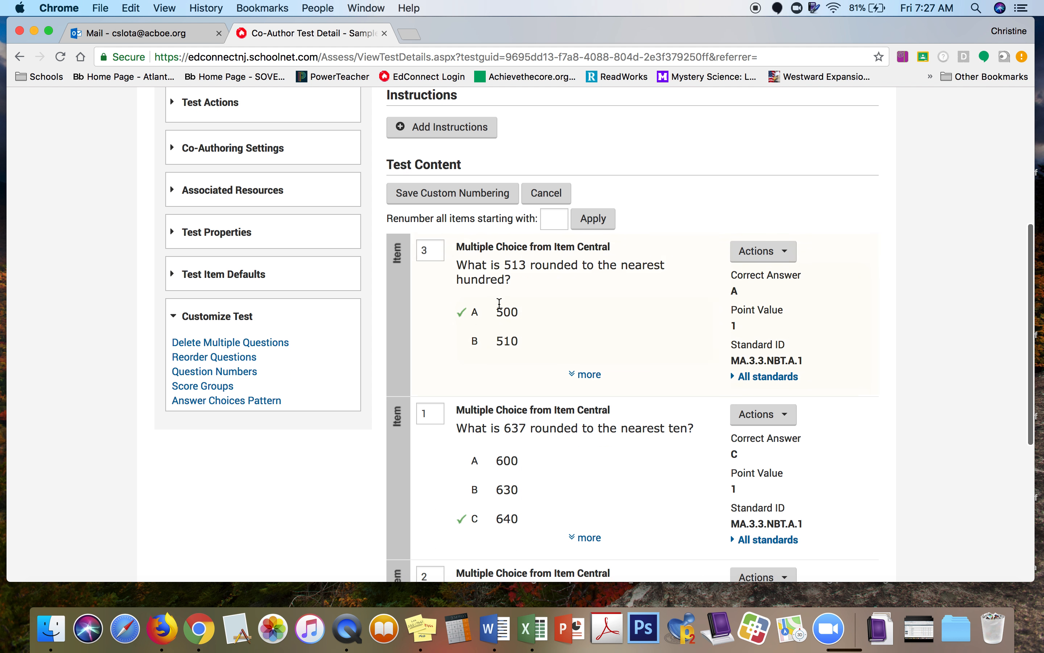
left_click(437, 255)
left_click(434, 417)
scroll(363, 550, "down", 3)
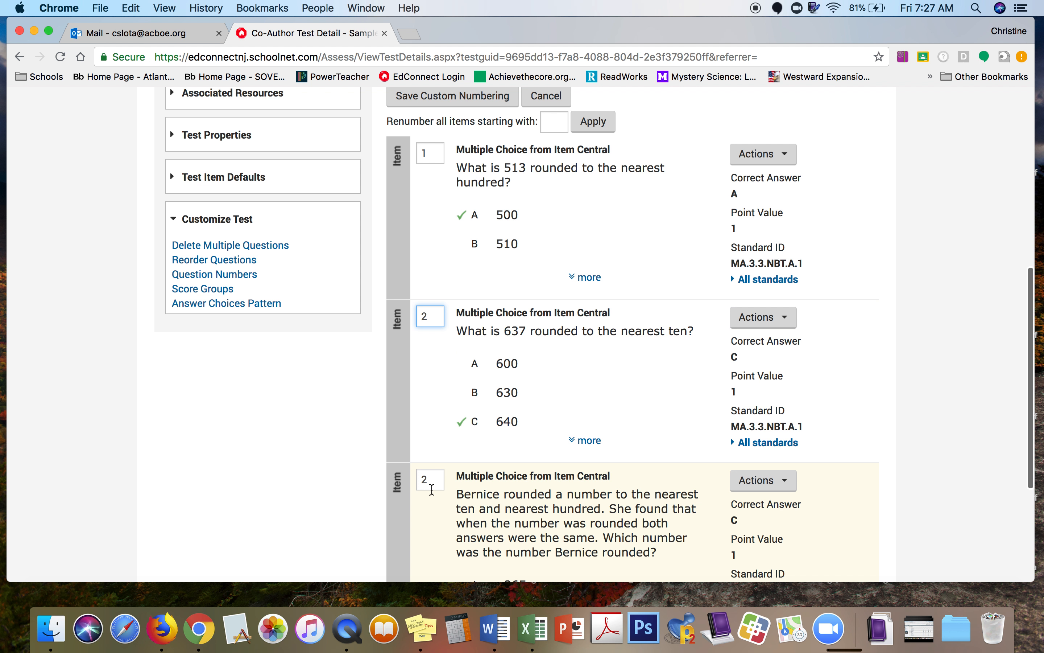
left_click(434, 481)
key("BackSpace")
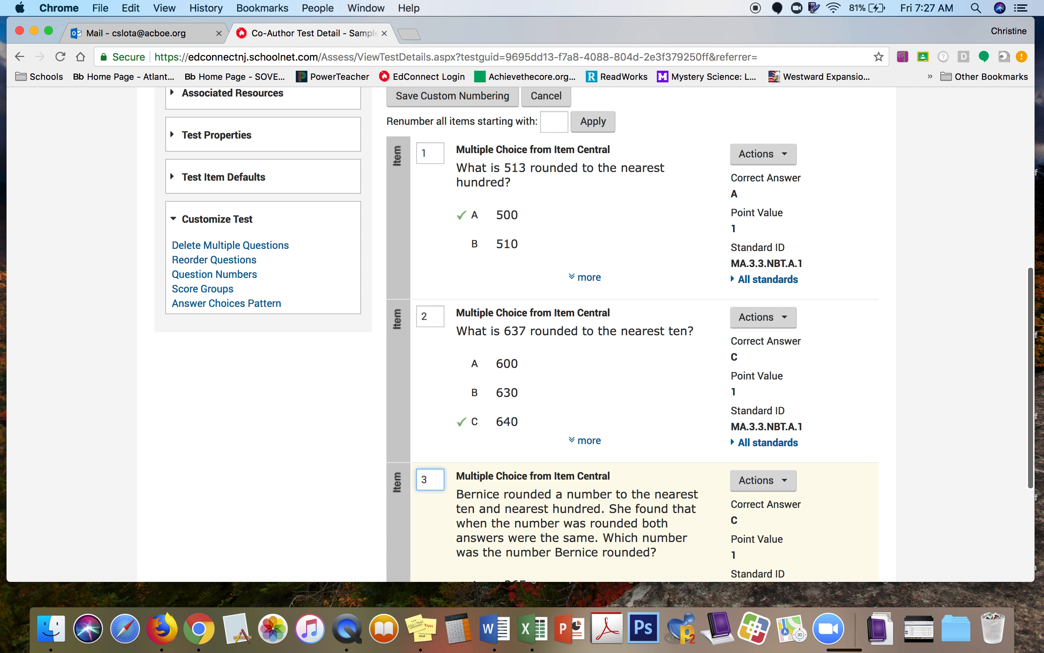
scroll(595, 335, "down", 5)
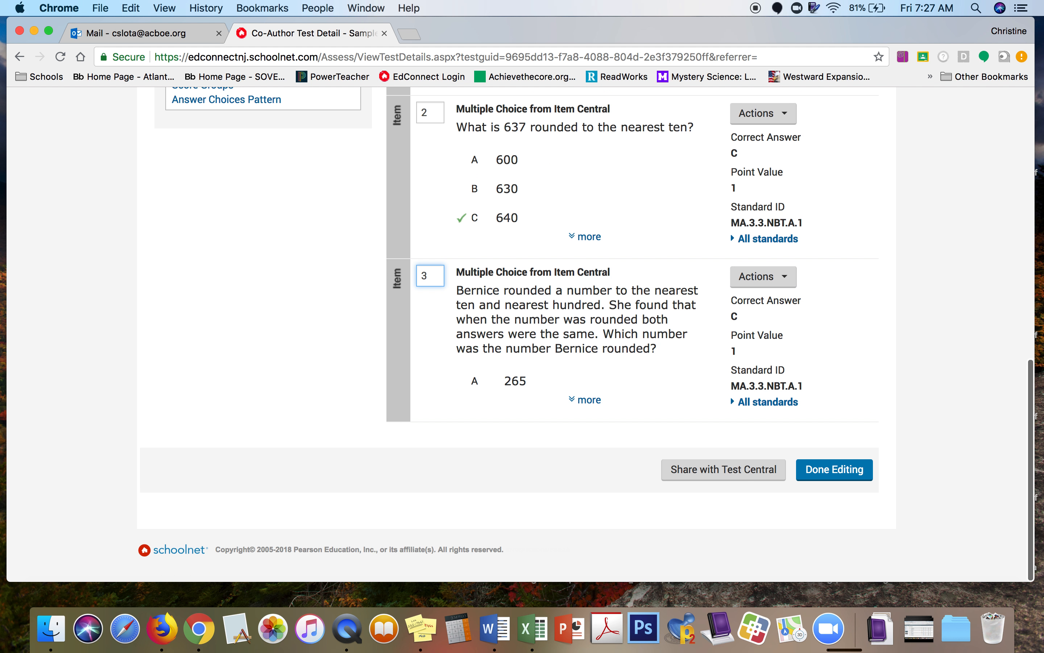
scroll(438, 483, "up", 8)
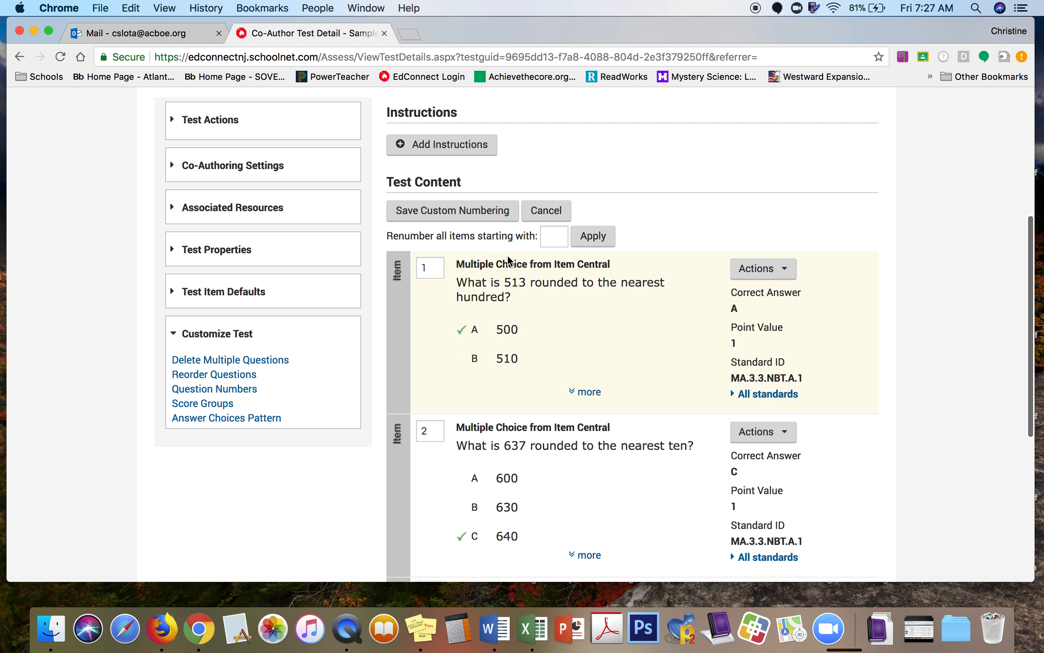
left_click(470, 213)
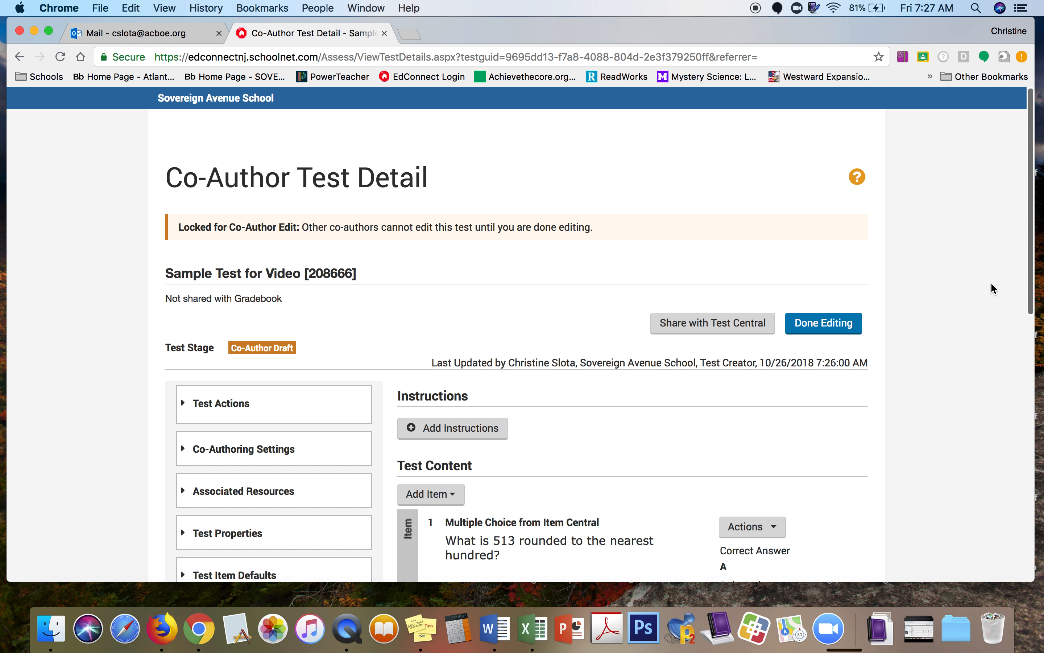
Step: Expand Test Properties and review them: no accommodations, all six printing outputs enabled
scroll(947, 343, "down", 5)
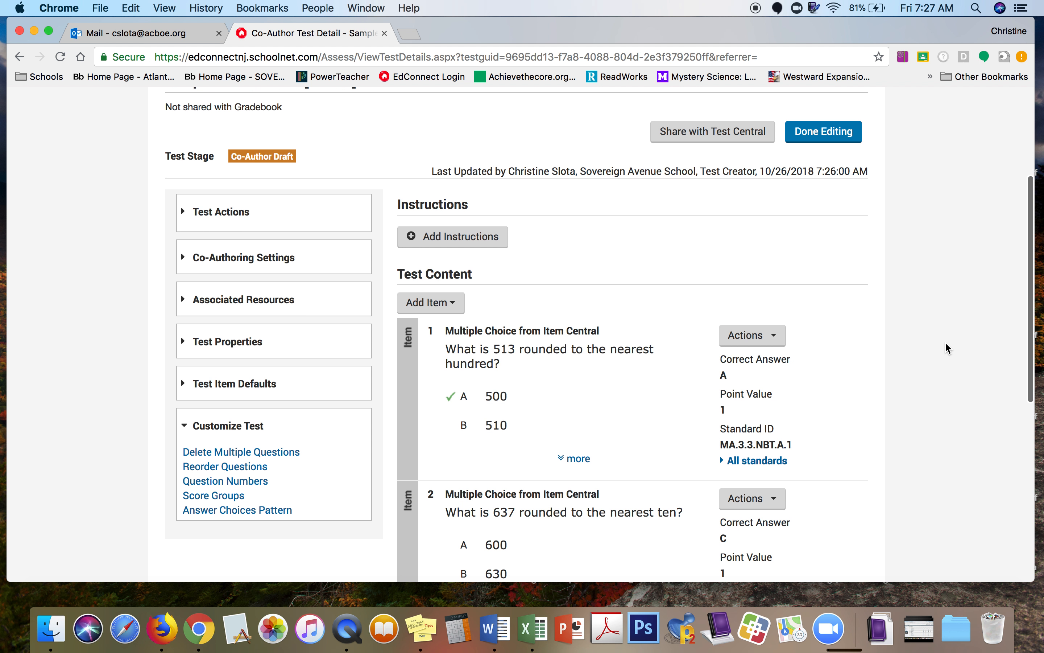
scroll(946, 347, "down", 7)
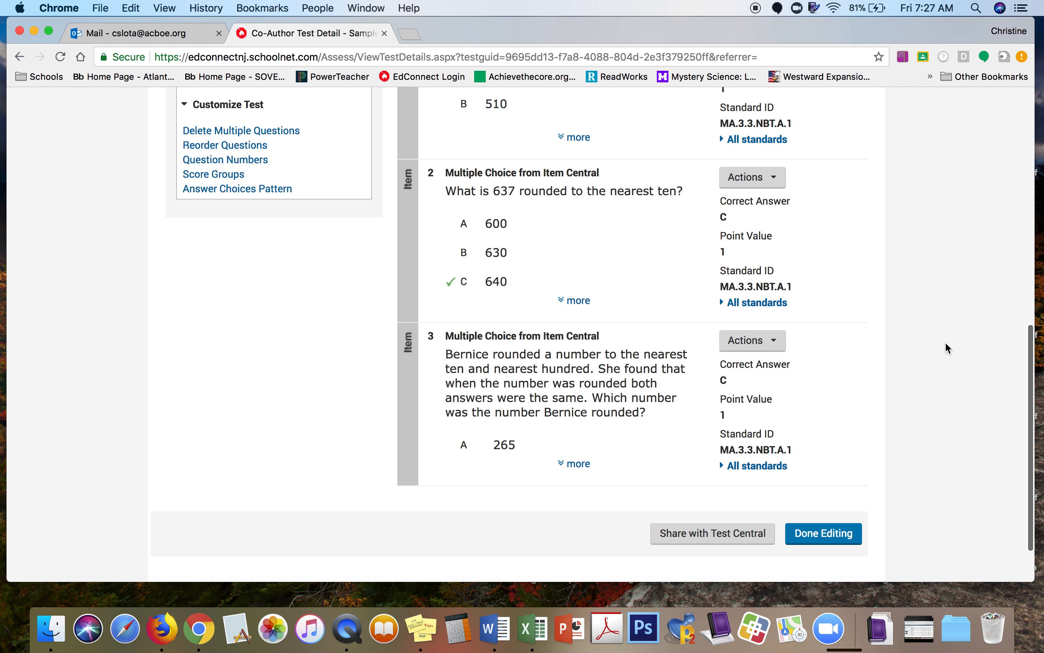
scroll(946, 348, "up", 10)
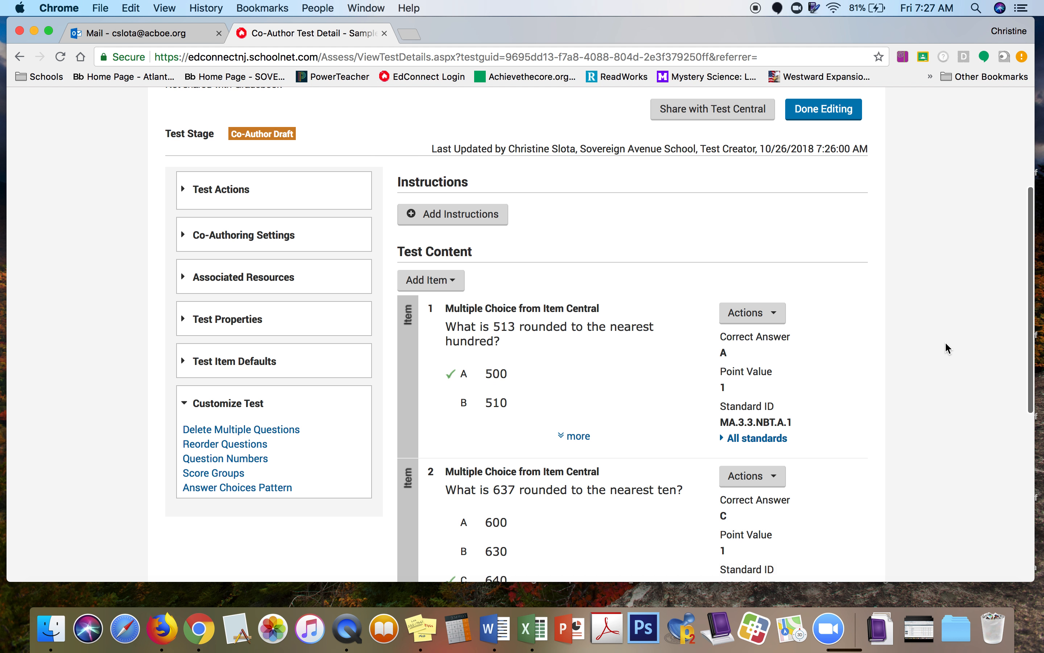
scroll(946, 347, "down", 1)
left_click(206, 293)
scroll(336, 483, "down", 10)
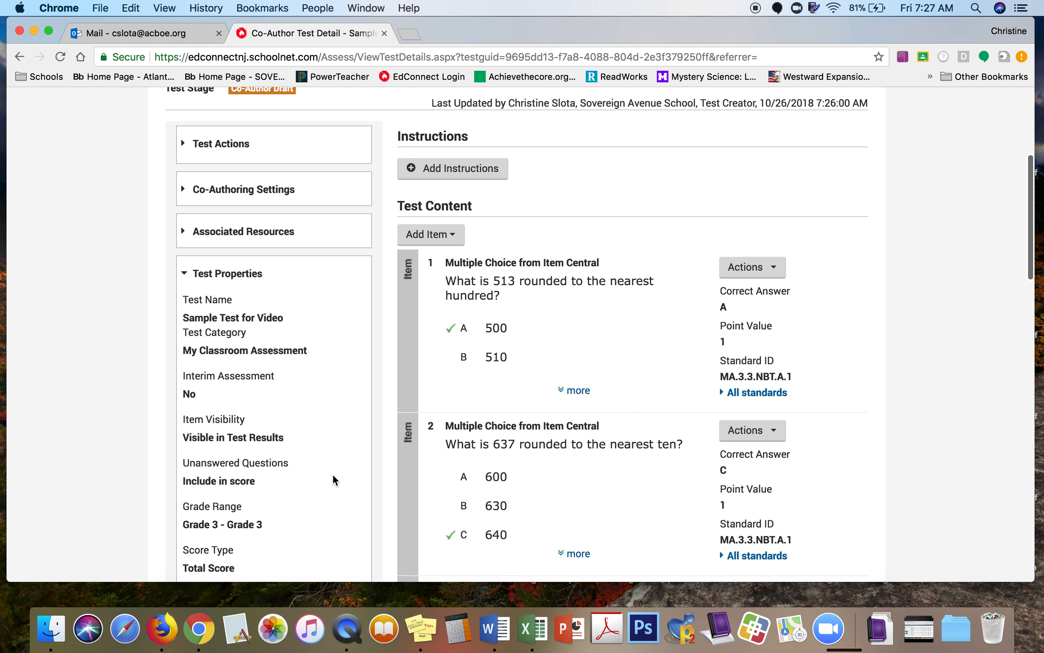
scroll(336, 479, "down", 9)
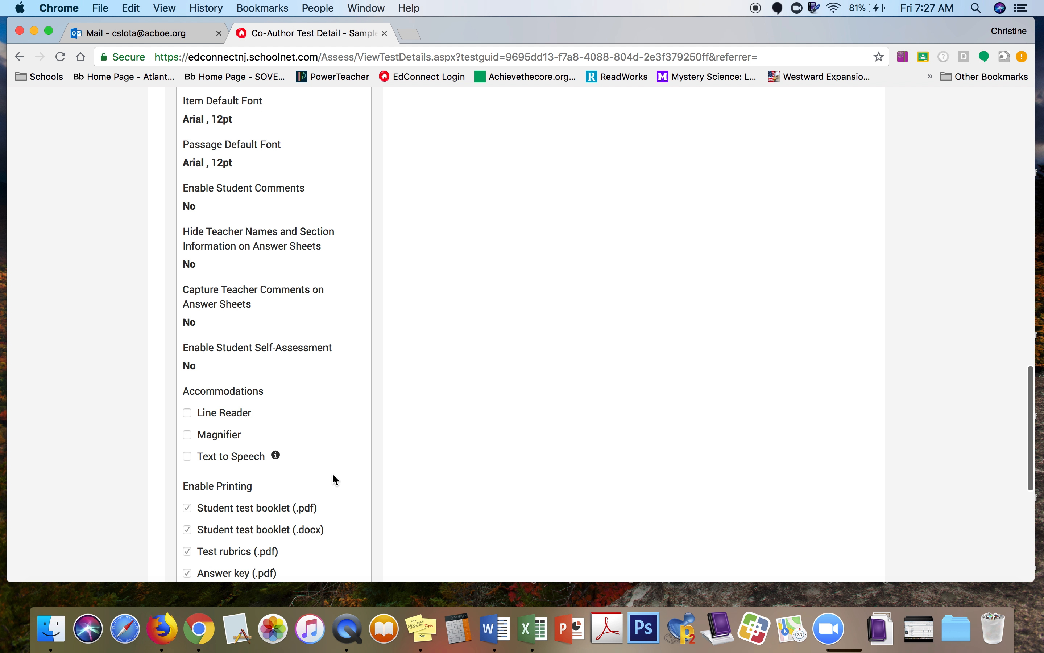
scroll(334, 475, "down", 3)
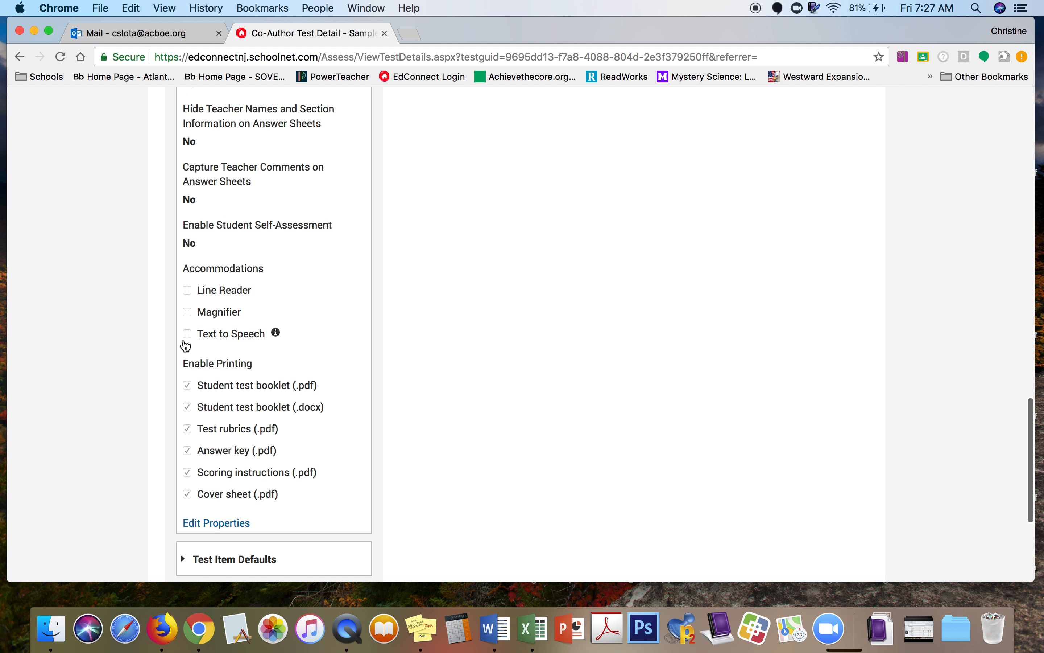
Step: Edit the test properties to check the Text to Speech accommodation and save
left_click(227, 524)
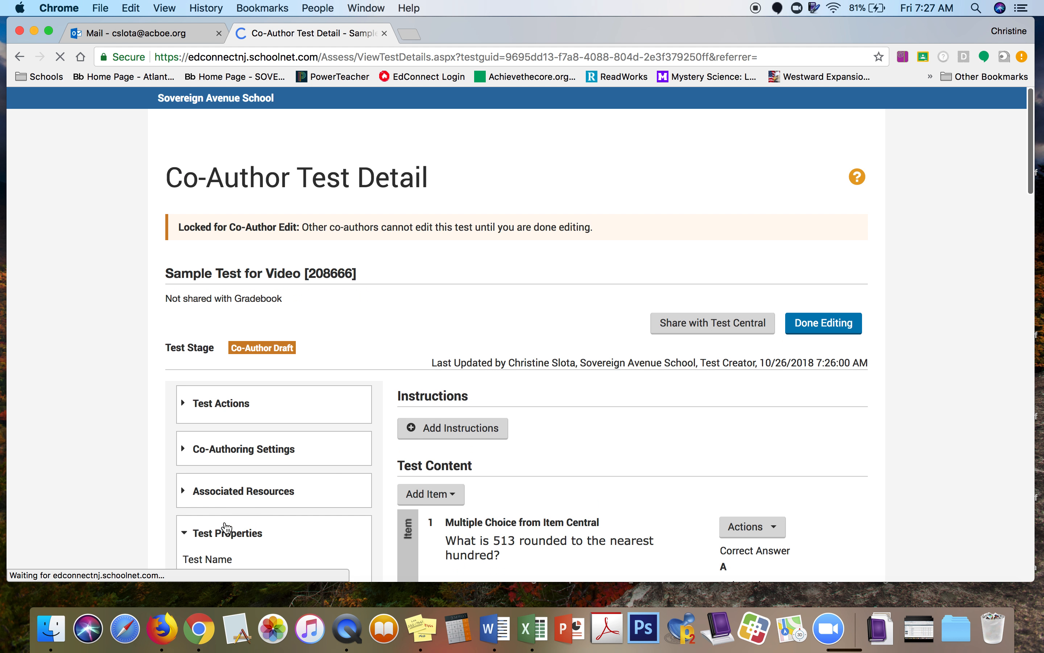
scroll(338, 471, "down", 10)
scroll(339, 470, "down", 6)
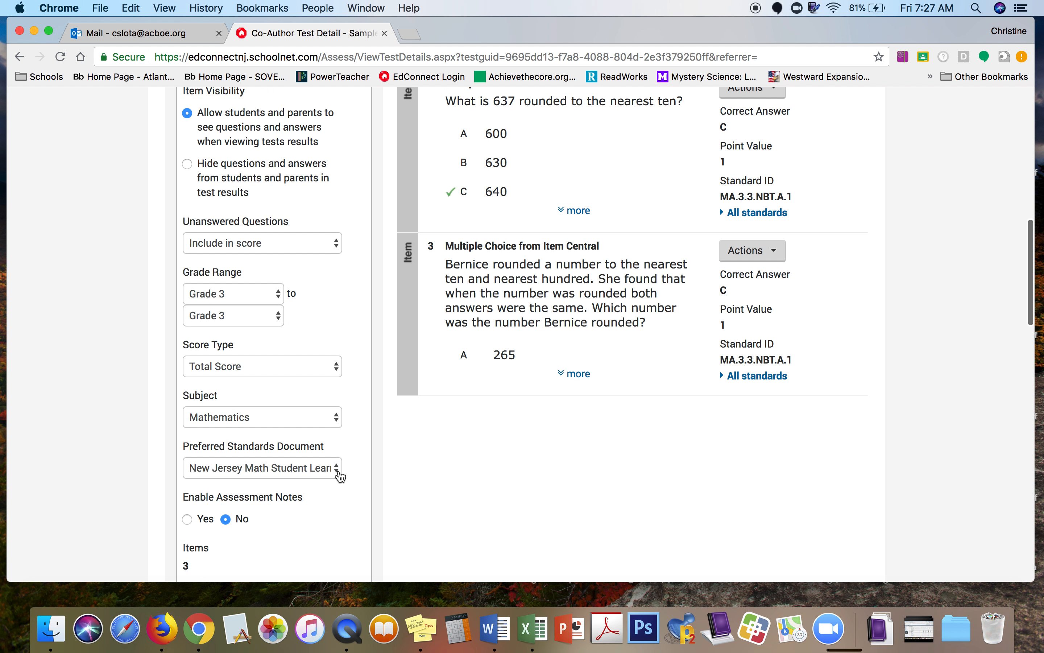
scroll(339, 473, "down", 11)
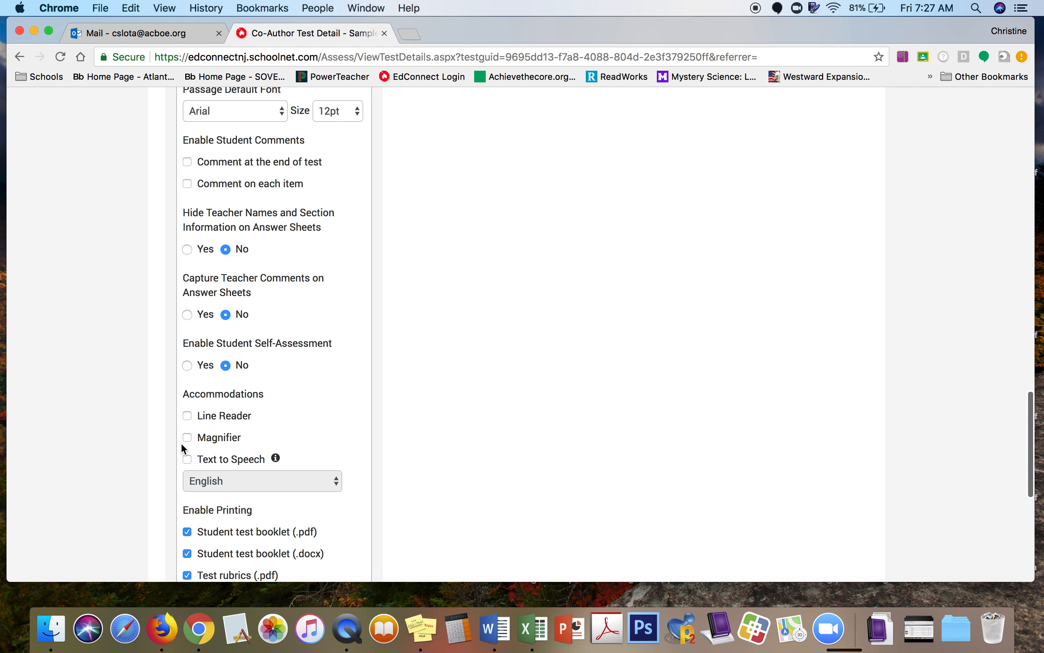
left_click(187, 458)
scroll(313, 451, "down", 5)
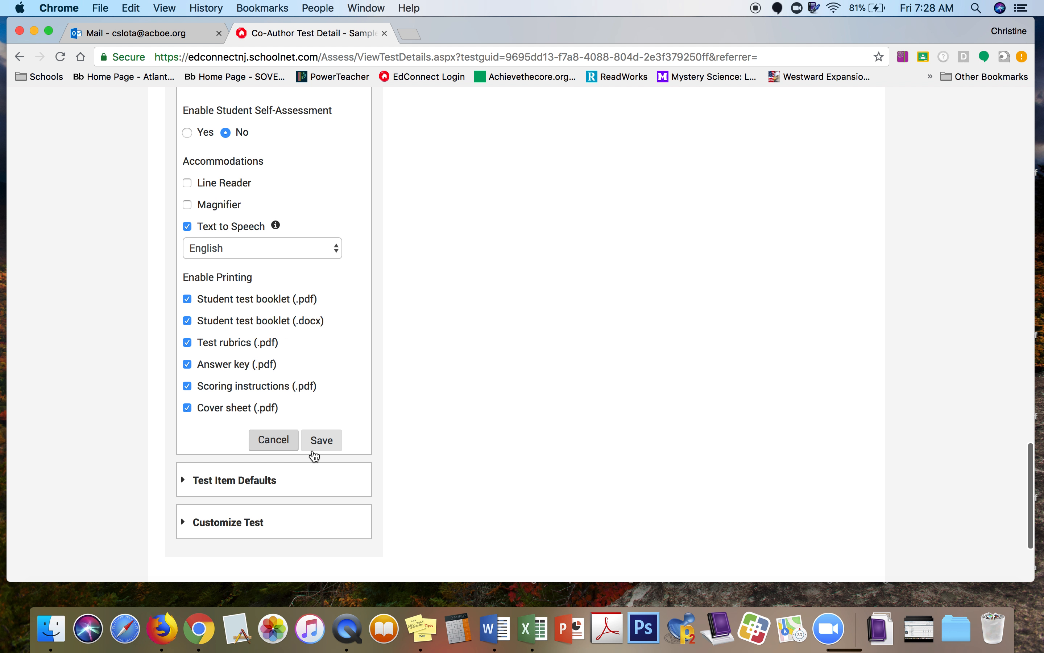
left_click(324, 442)
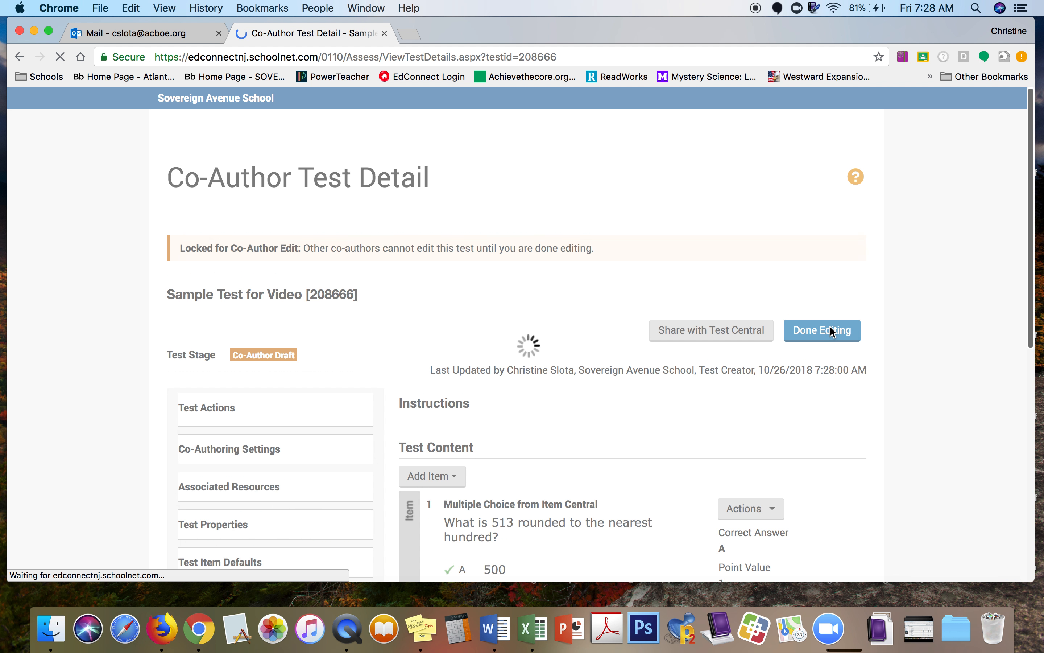
scroll(935, 432, "down", 12)
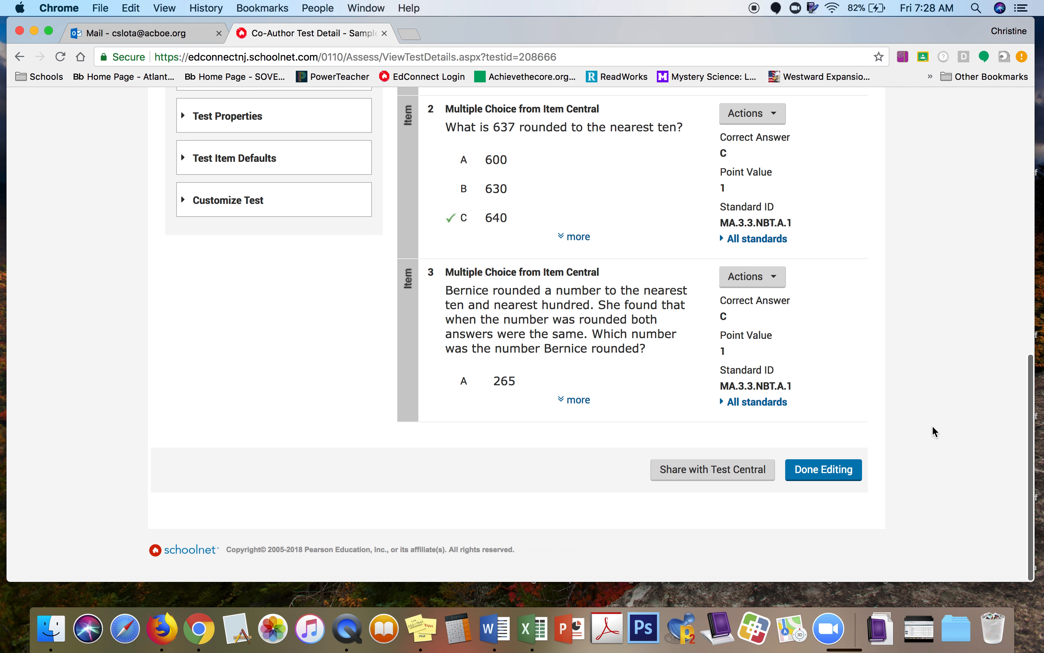
scroll(935, 431, "up", 12)
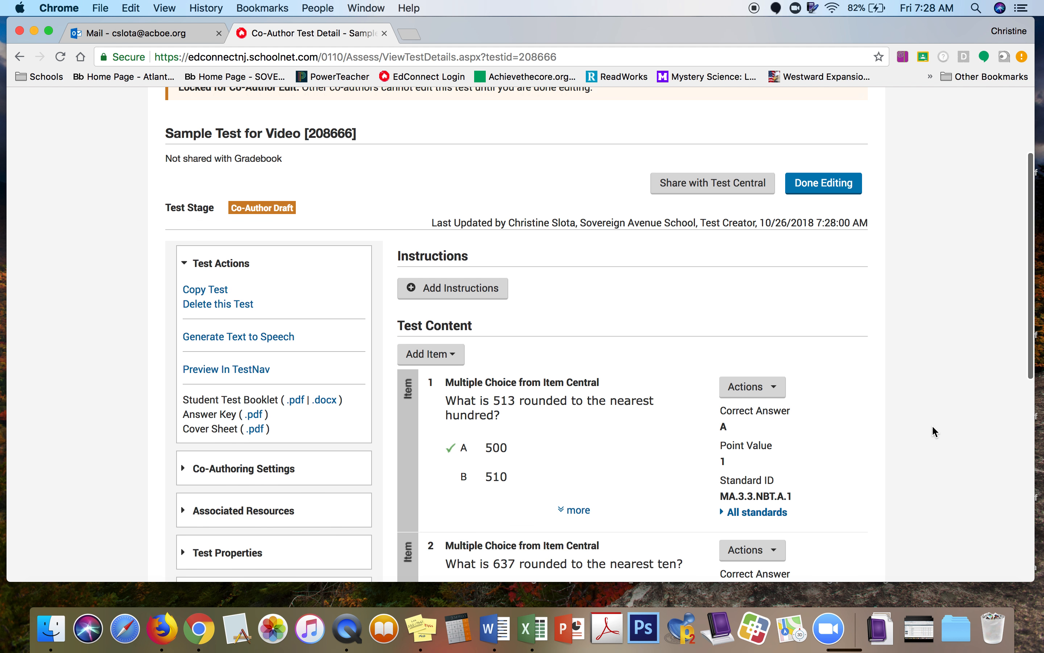
scroll(935, 431, "down", 5)
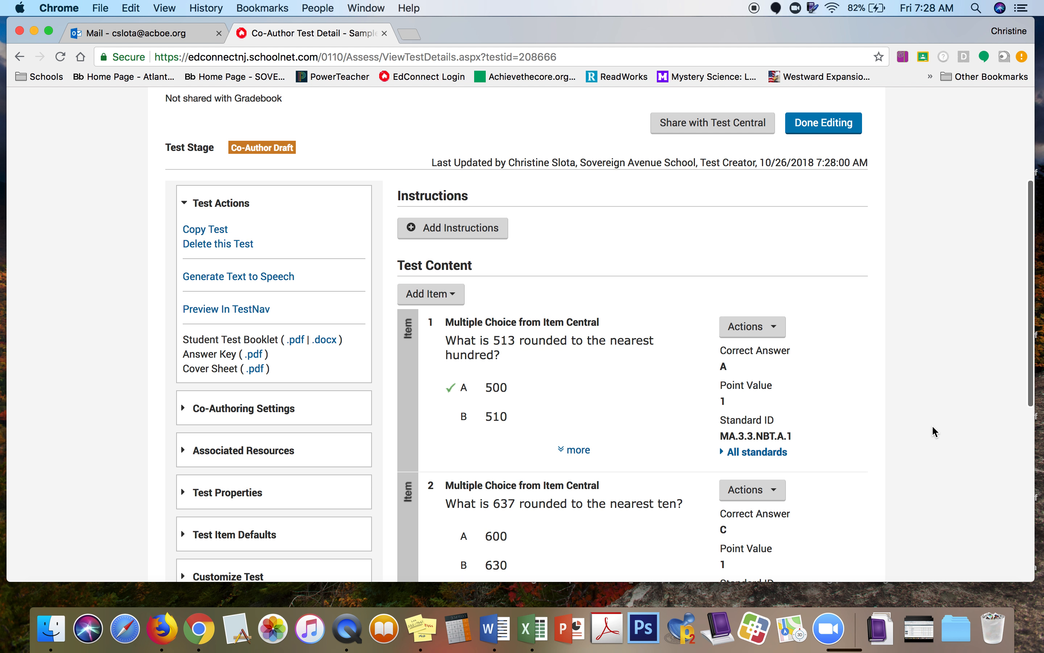
Step: Mark co-author editing done, then reopen Sample Test for Video from the Co-Authoring list
left_click(841, 129)
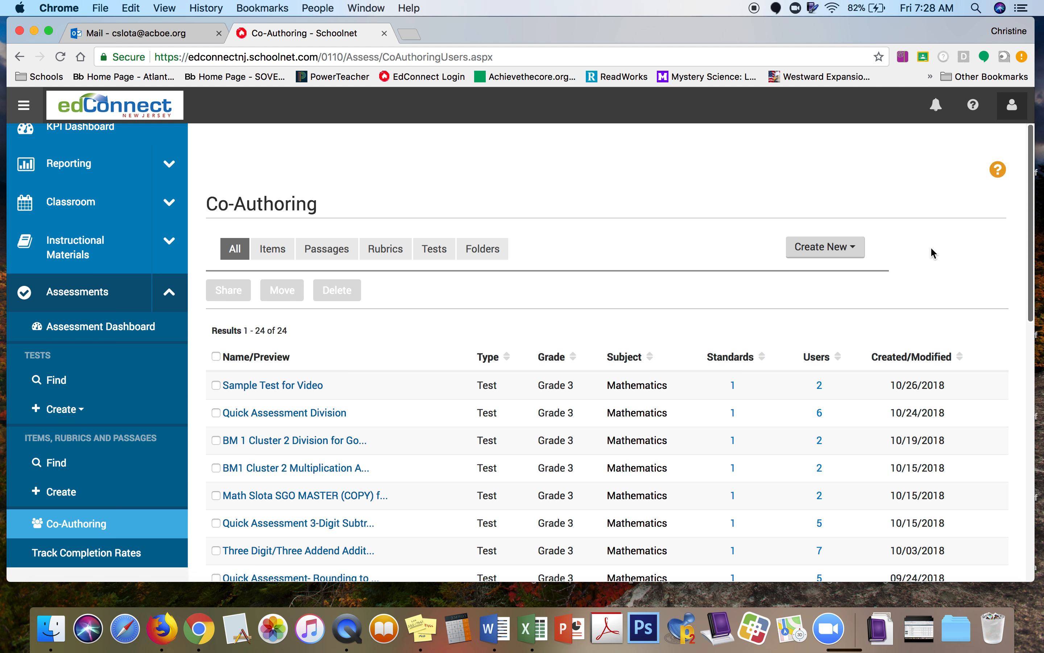
scroll(932, 253, "down", 5)
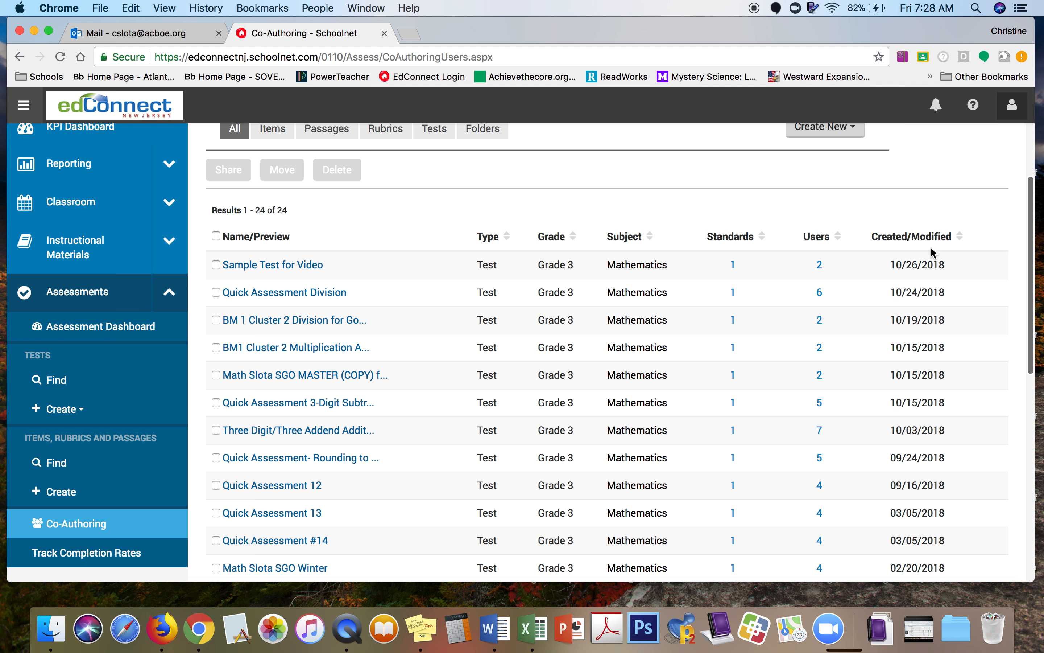
left_click(307, 266)
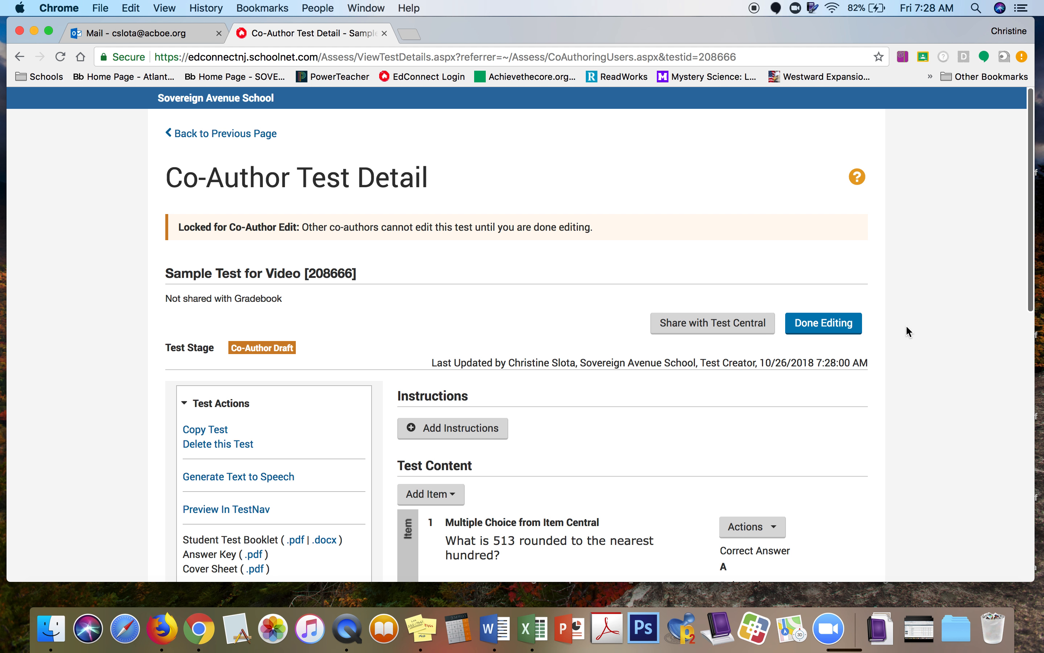
scroll(906, 327, "down", 5)
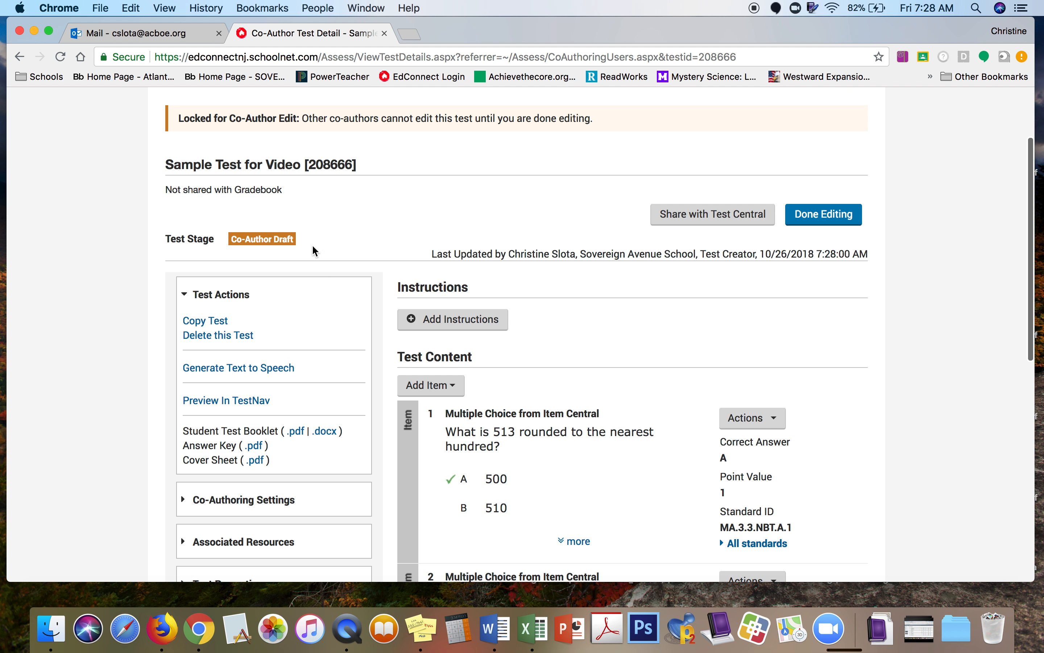
Step: Copy the test as 'Slota Sample Test for Video' and generate it
left_click(215, 323)
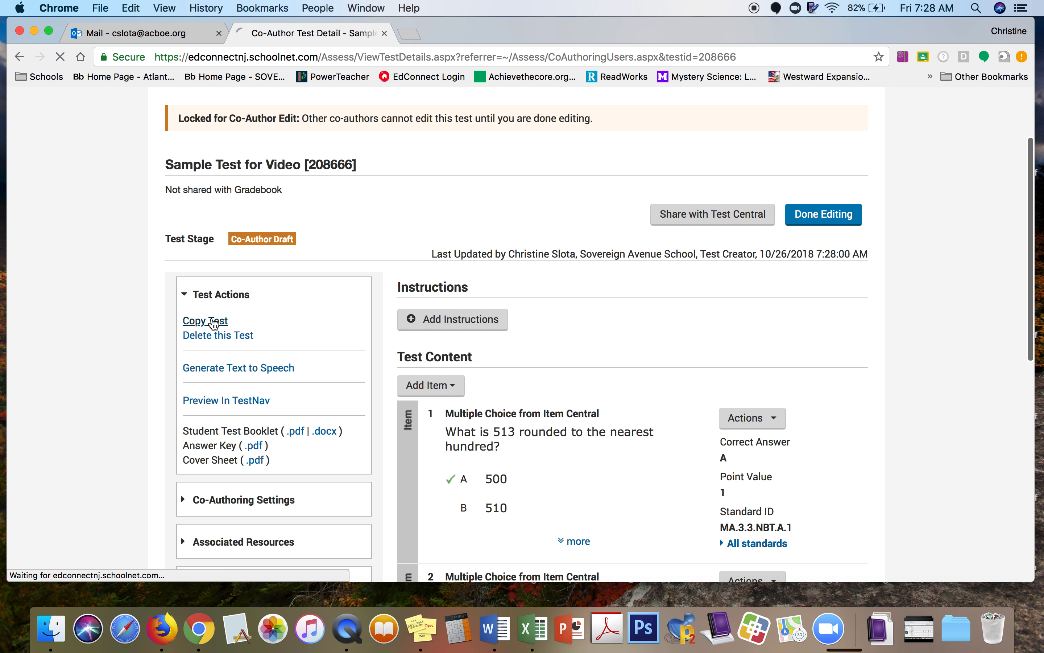
left_click(483, 211)
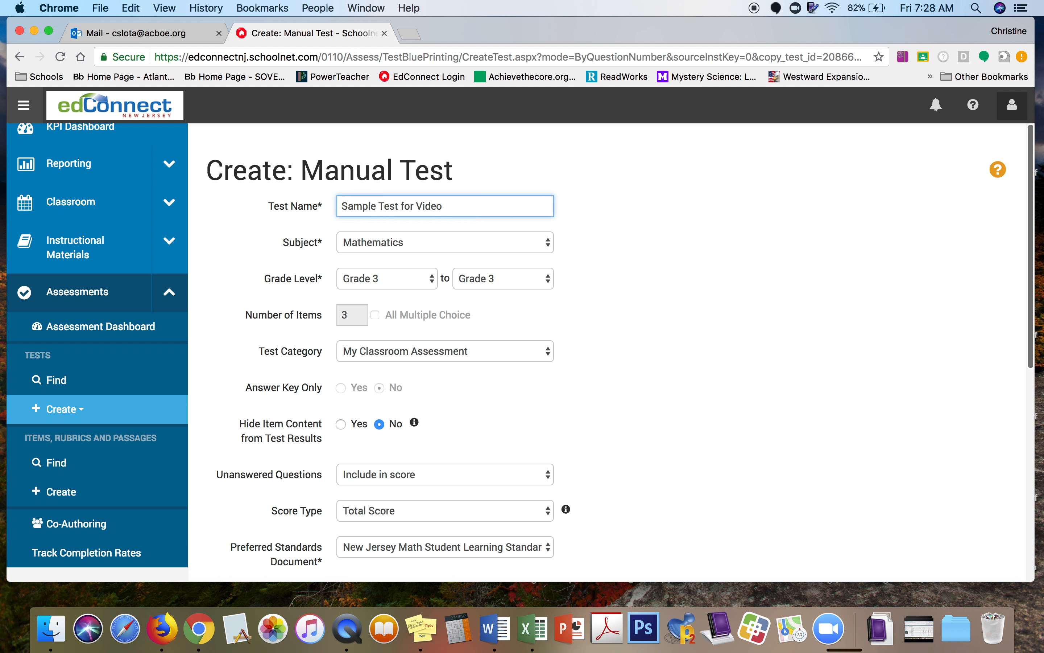
left_click(342, 206)
type("Slkotr")
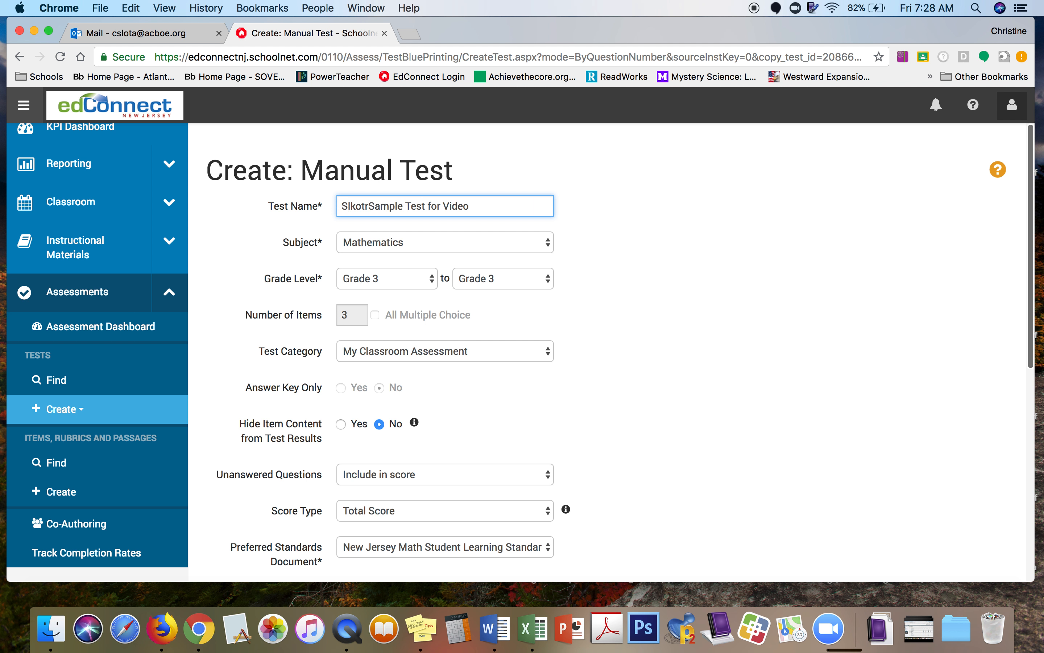
key("BackSpace")
key("BackSpace")
key("BackSpace")
key("BackSpace")
type("ot")
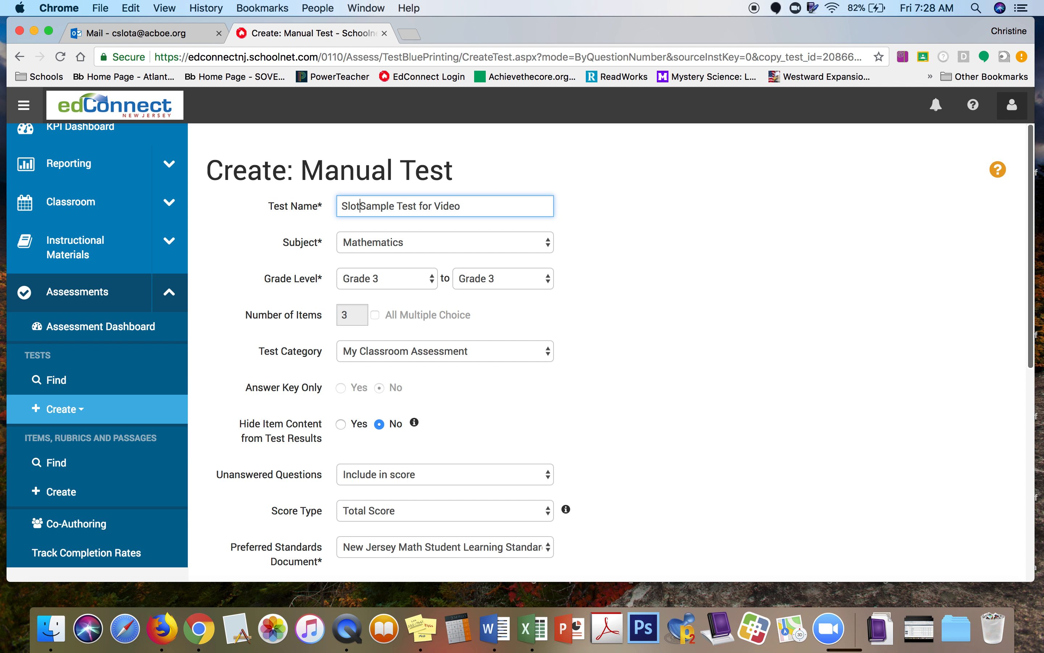
type("a")
scroll(753, 437, "down", 10)
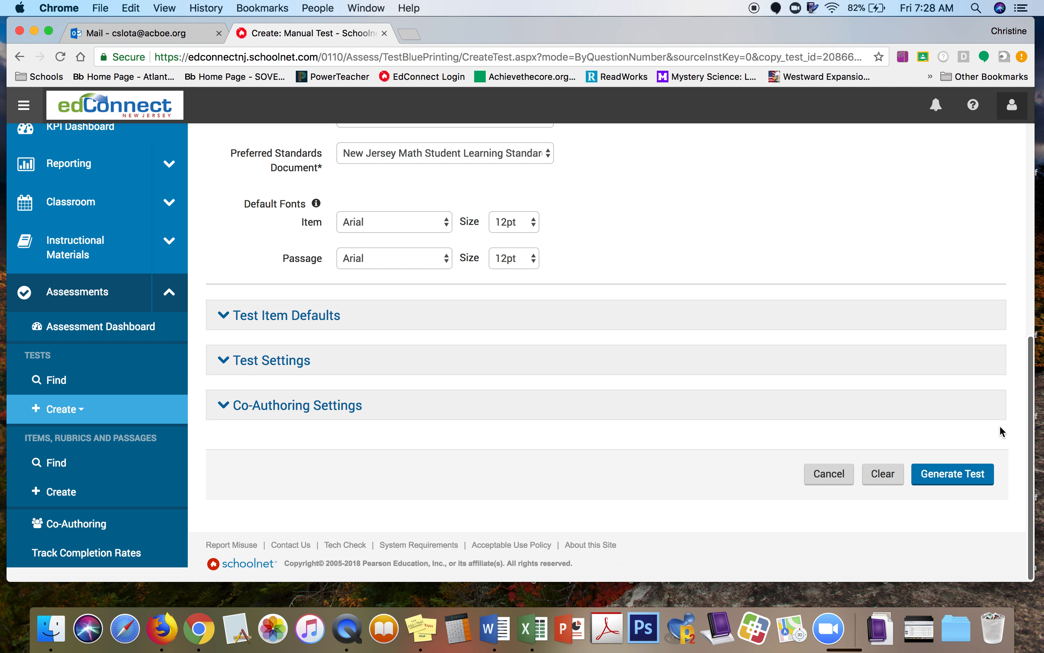
left_click(968, 475)
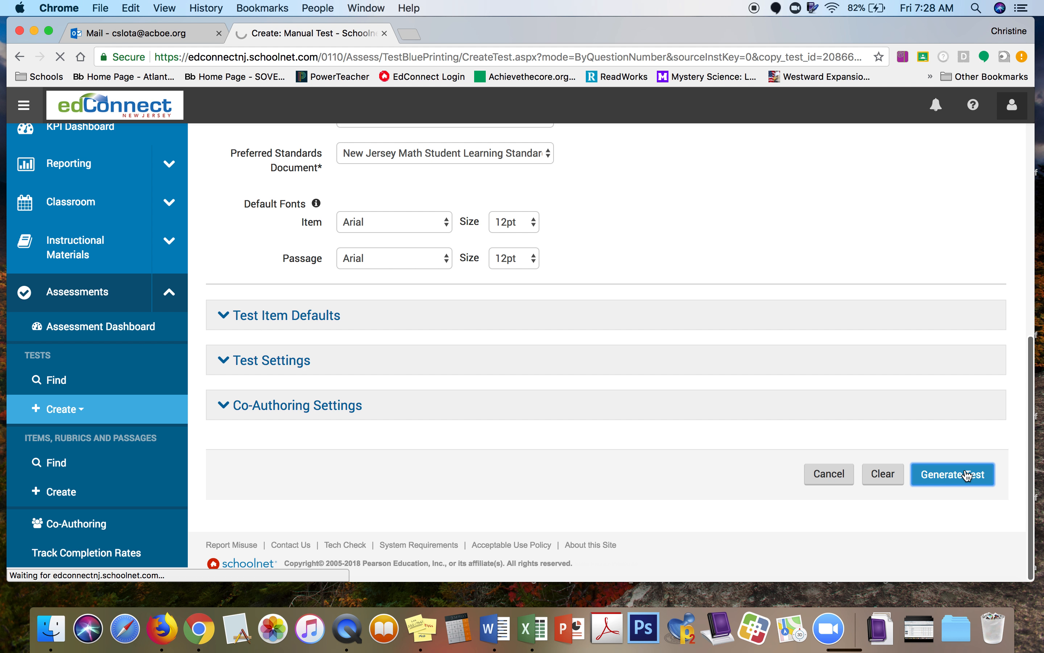
Step: Confirm Slota Sample Test for Video as Ready to Schedule and go to its scheduling settings
scroll(967, 475, "down", 5)
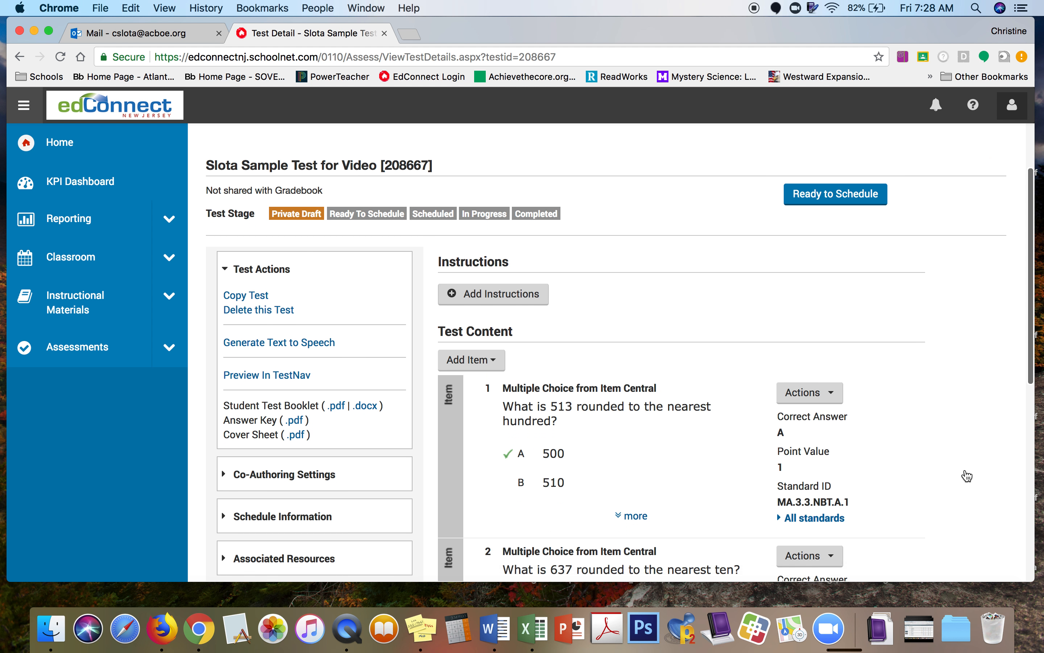
scroll(968, 476, "down", 13)
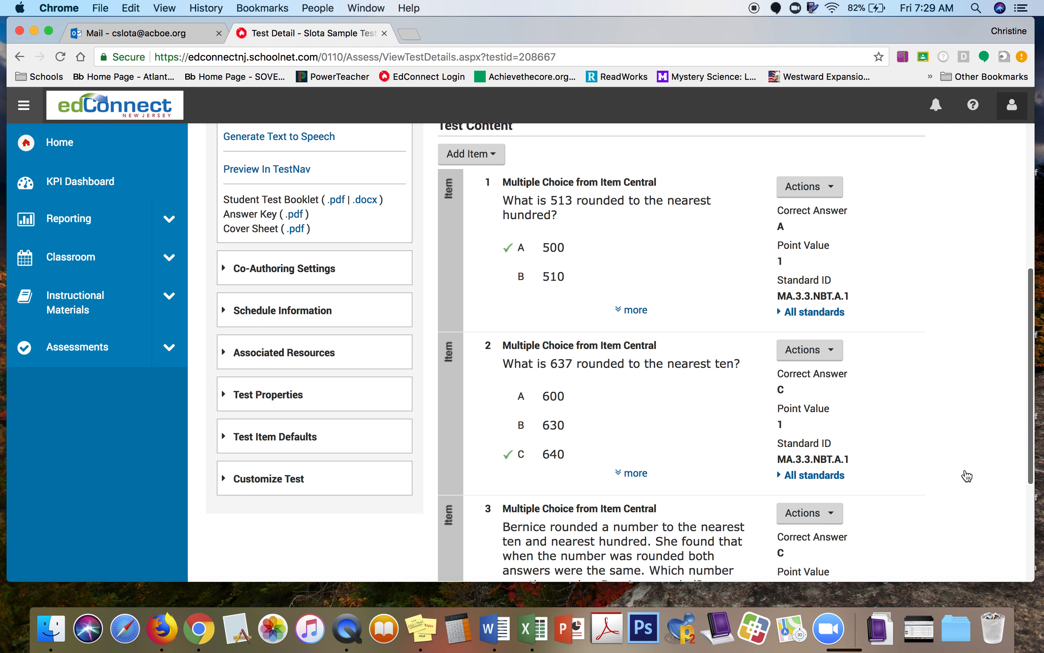
scroll(968, 476, "up", 18)
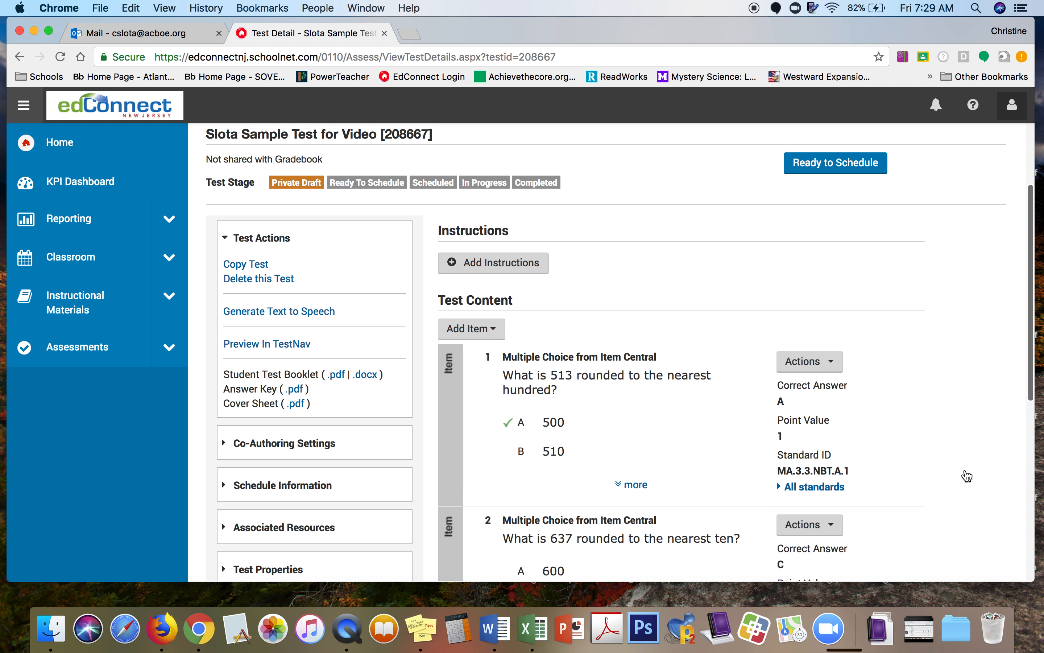
left_click(845, 175)
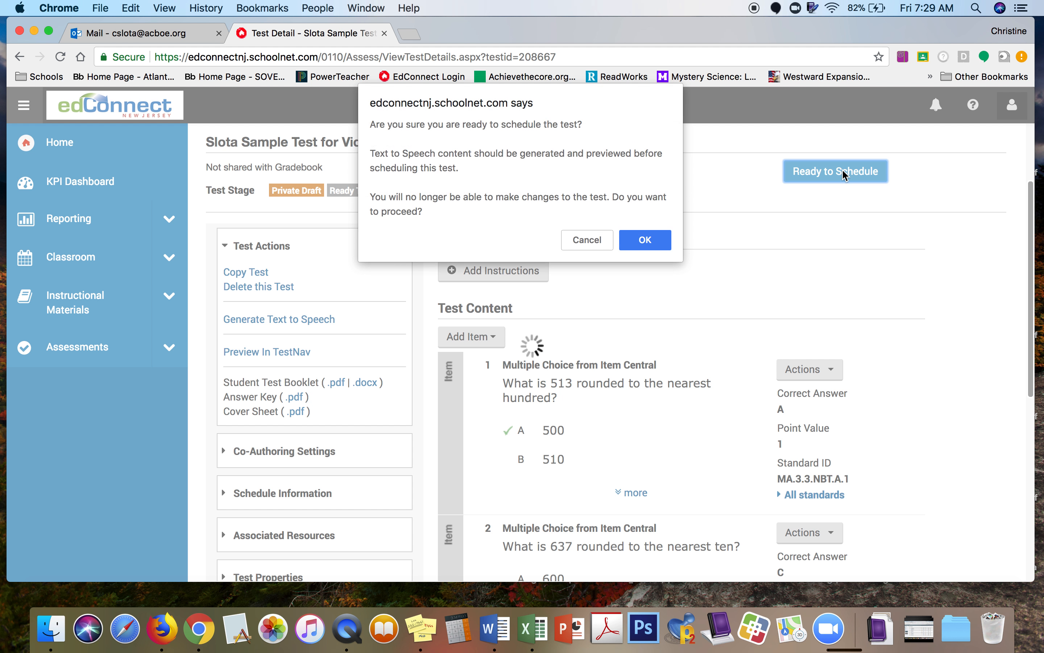
left_click(653, 241)
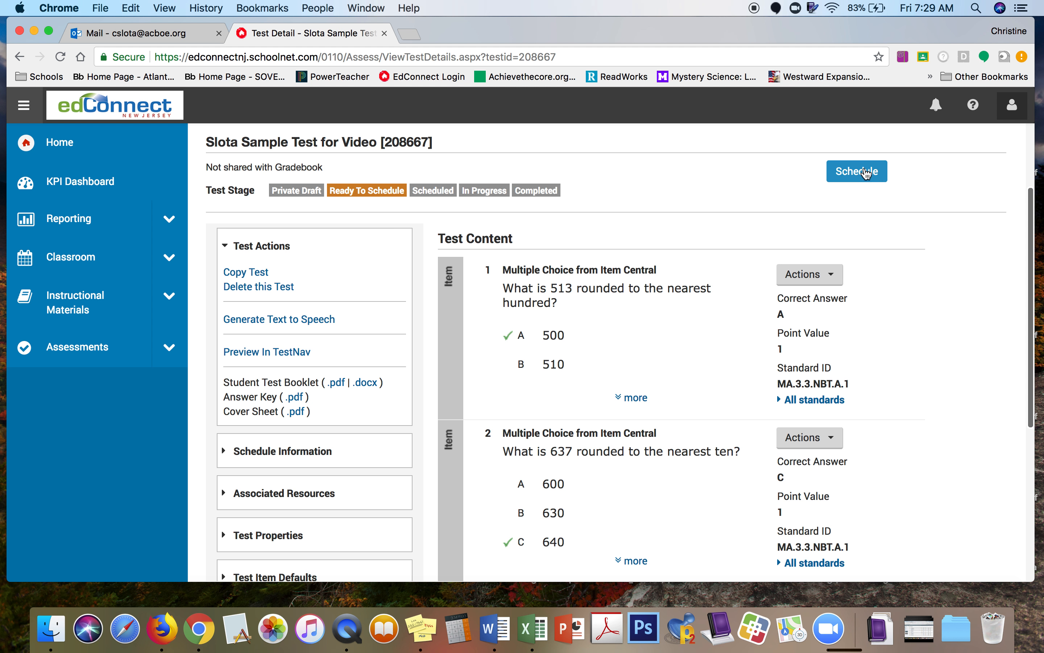
left_click(867, 173)
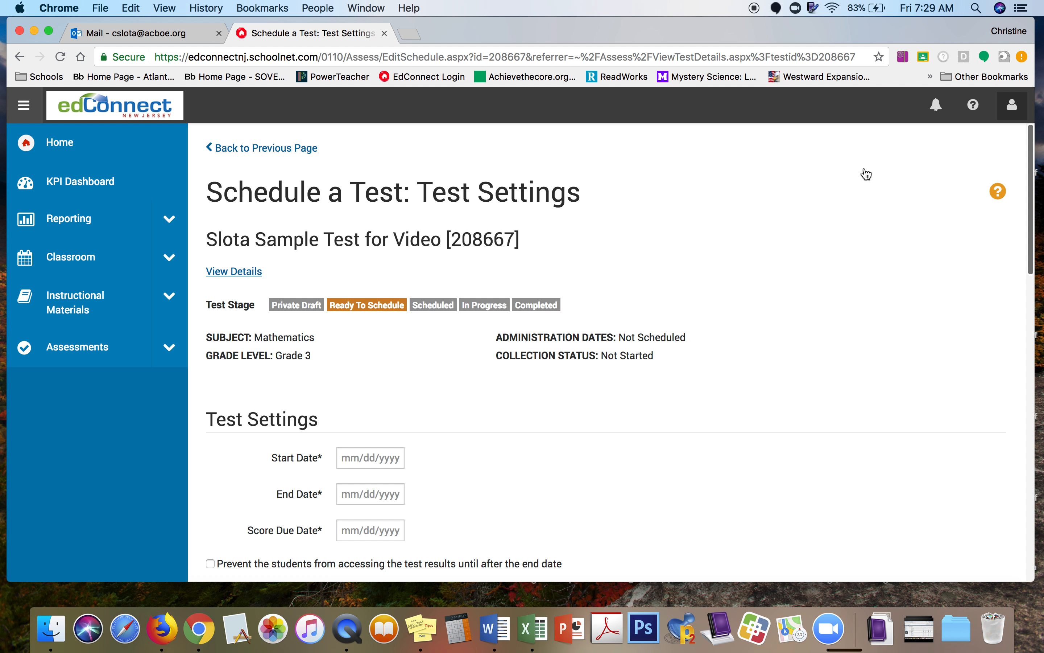
Step: Set the start date to 10/26/2018 and the score due date to 10/31/2018
scroll(872, 460, "down", 5)
left_click(372, 249)
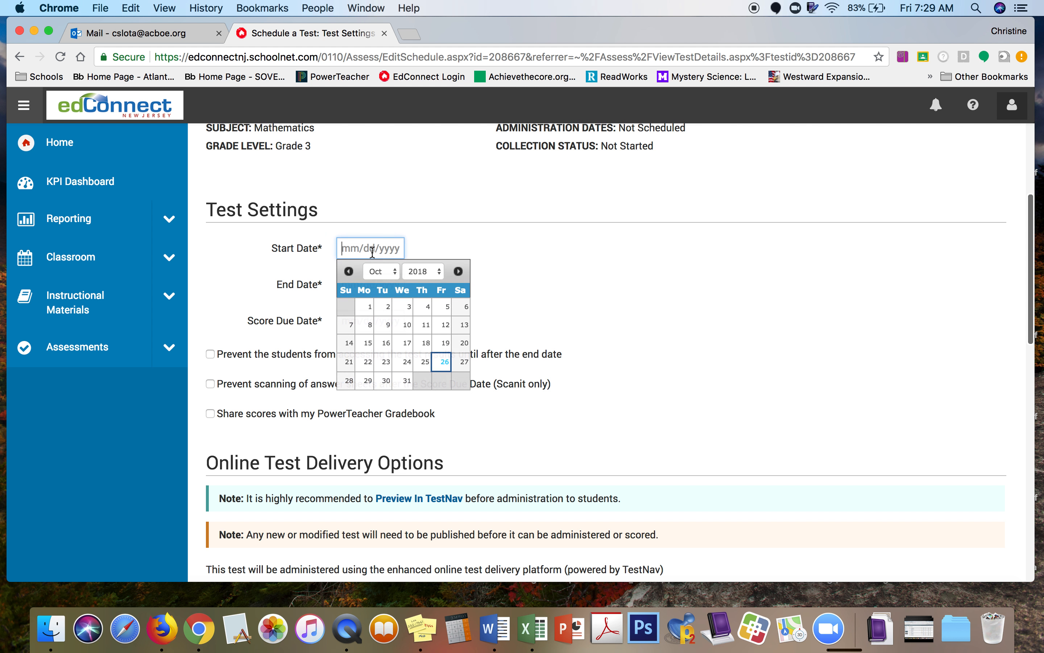
left_click(443, 362)
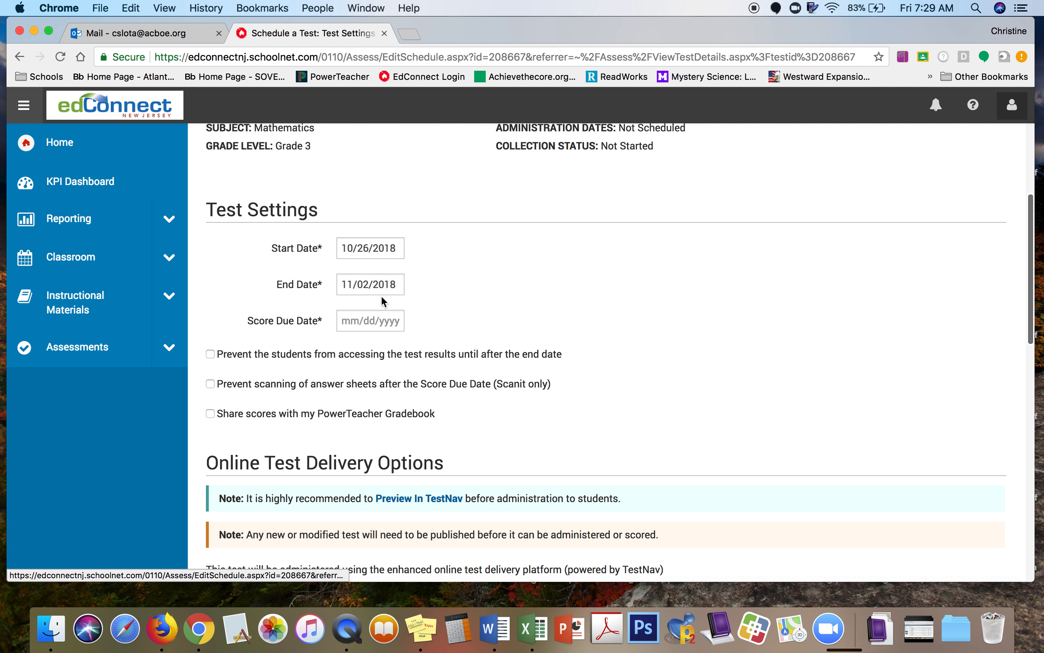
left_click(390, 320)
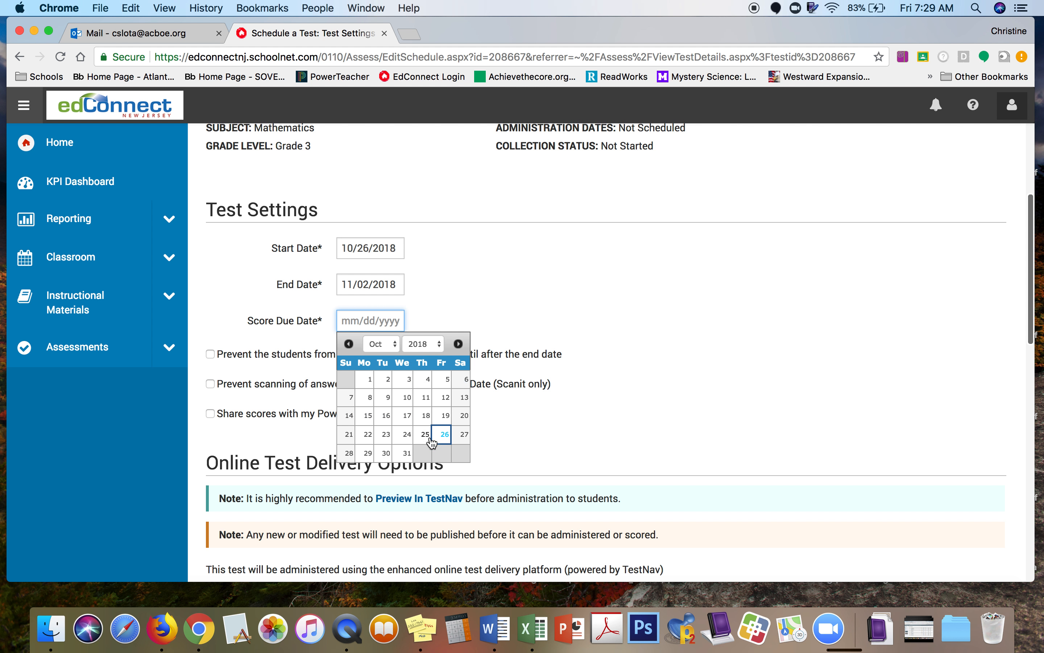
left_click(404, 454)
Step: Replace the online student passcode with the new one and accept the Grade 3 quick assignment
scroll(739, 434, "down", 3)
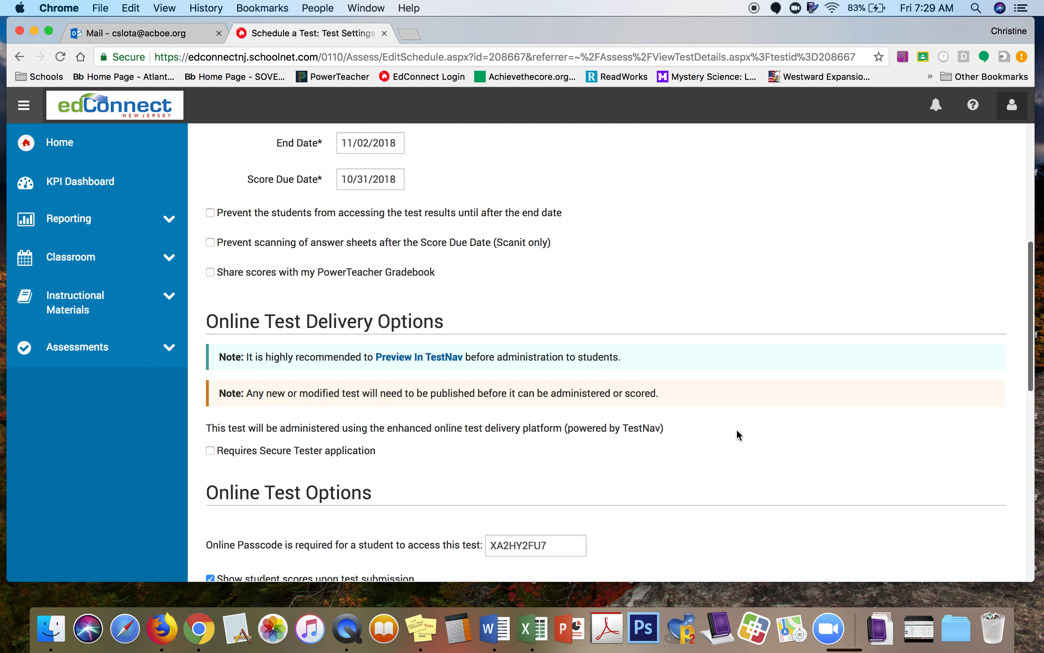
scroll(739, 435, "down", 4)
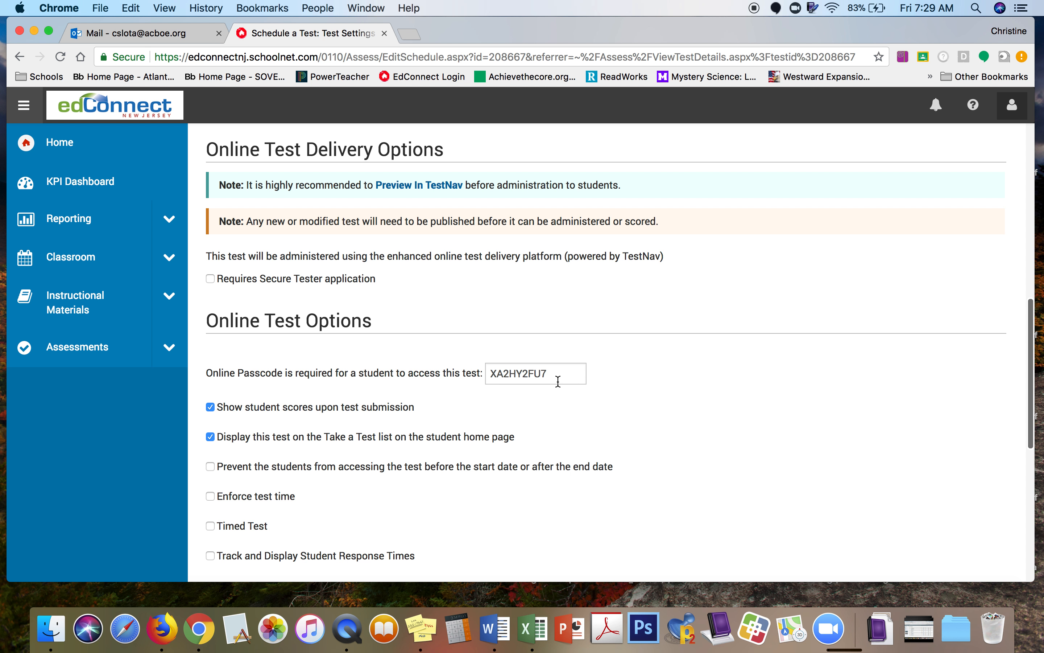
left_click(557, 379)
key("BackSpace")
key("BackSpace")
key("BackSpace")
key("BackSpace")
key("BackSpace")
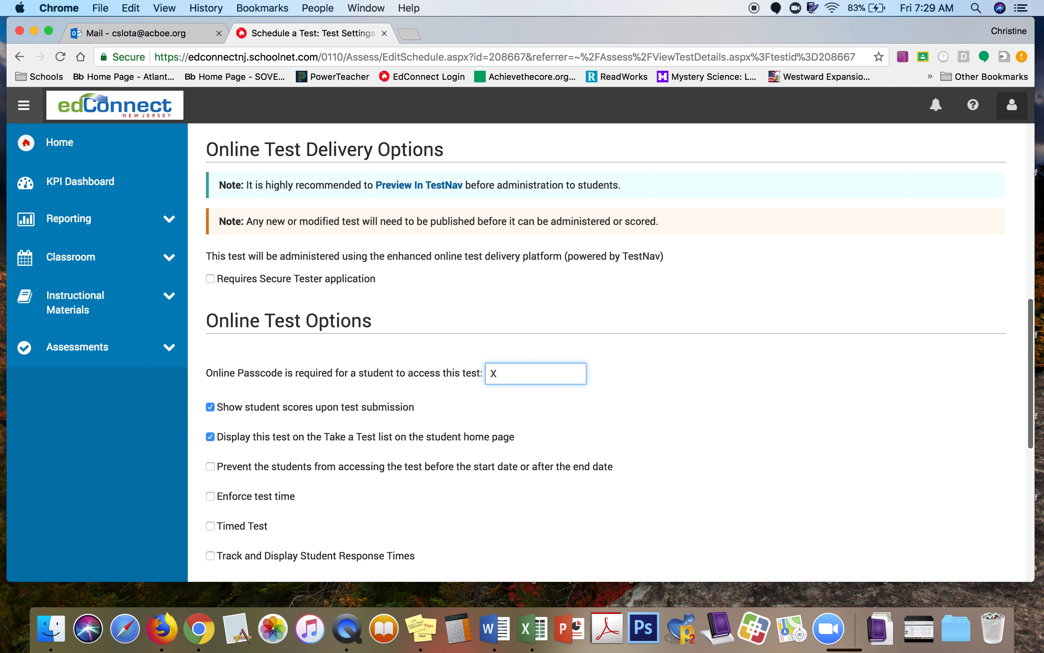
type("sample")
scroll(759, 462, "down", 3)
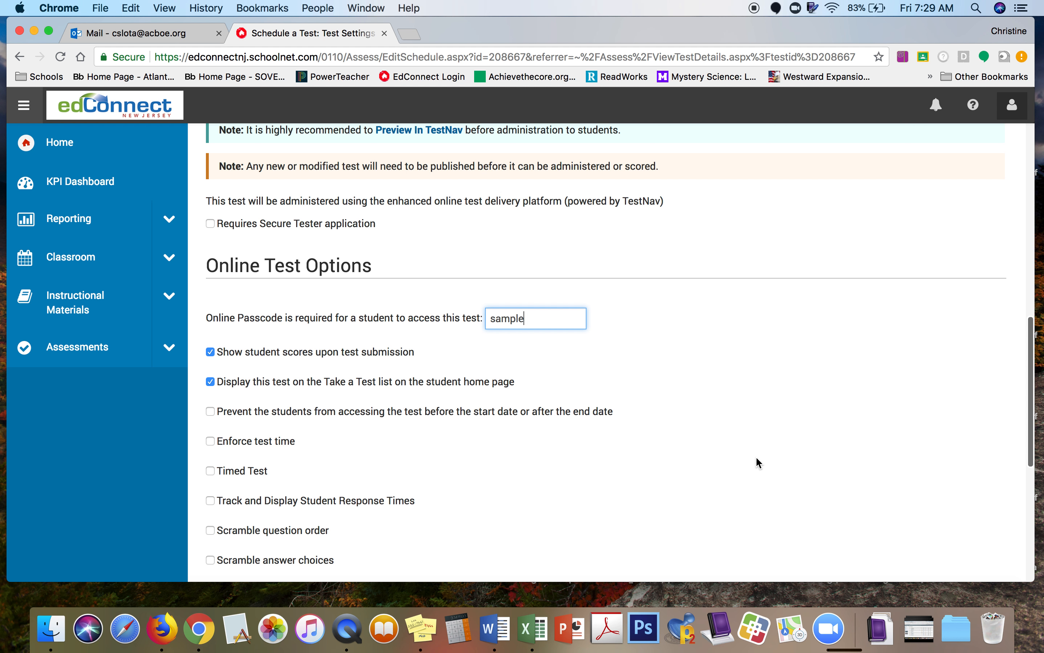
scroll(758, 459, "down", 10)
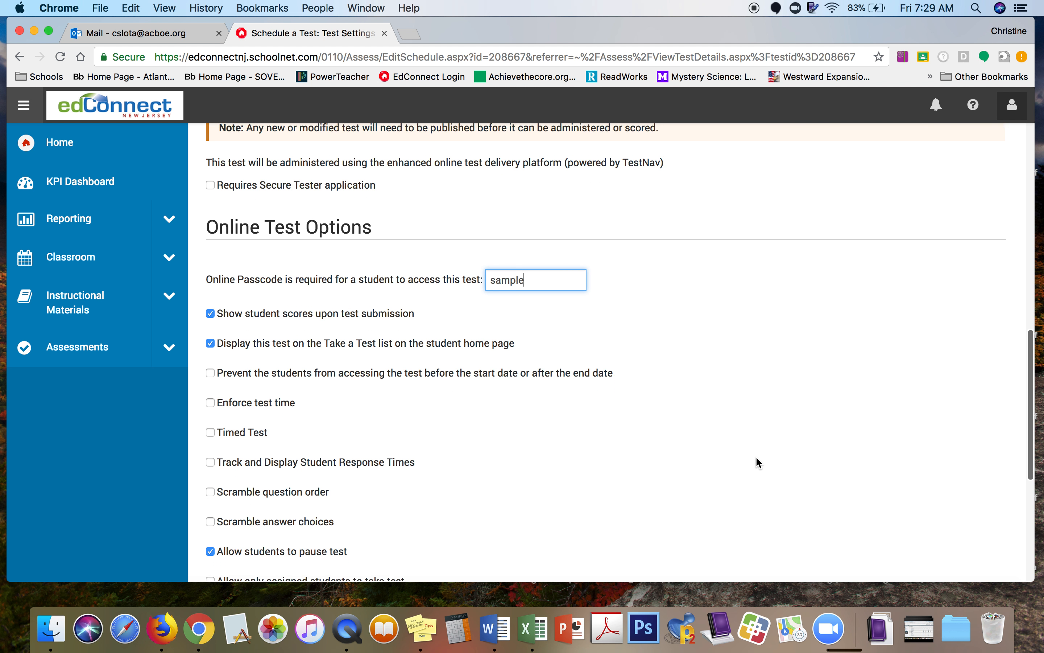
scroll(760, 463, "down", 5)
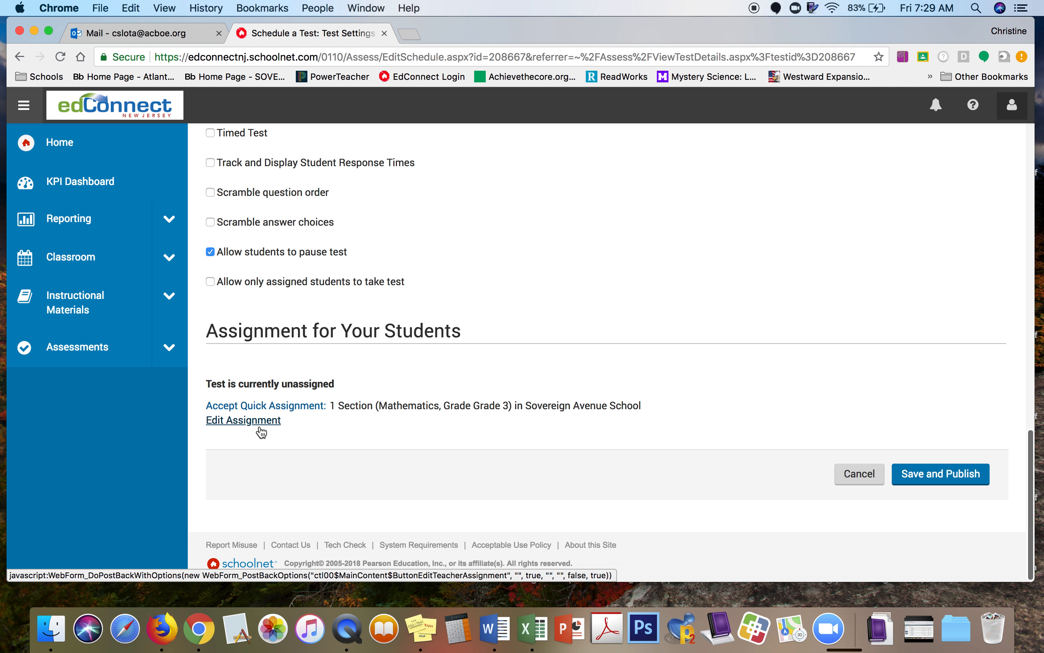
left_click(305, 406)
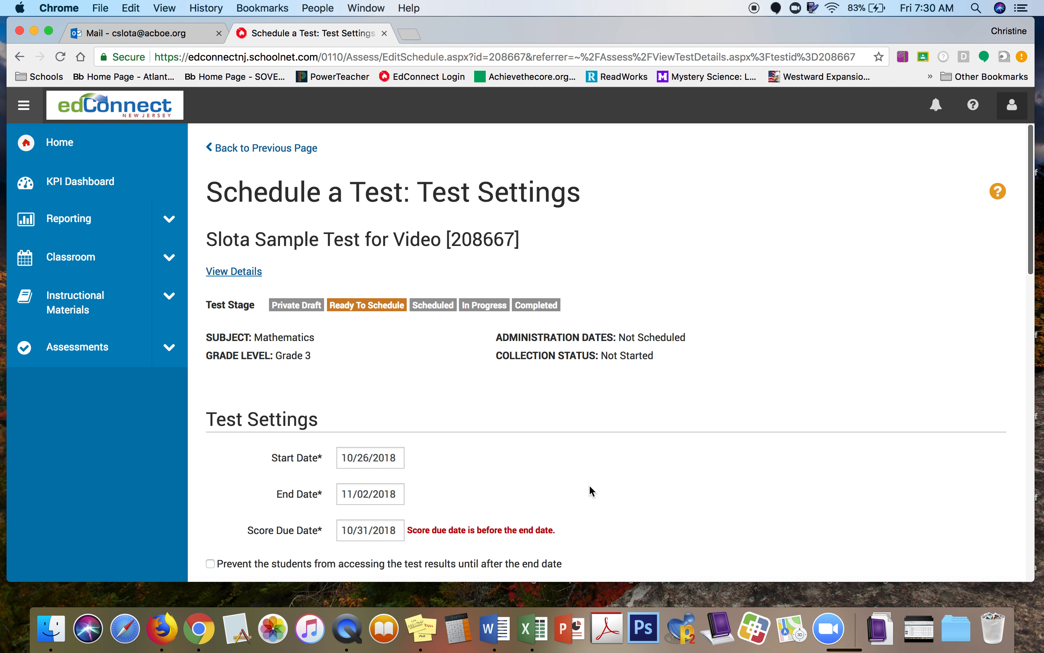
Step: Change the score due date to 11/07/2018
scroll(590, 490, "down", 3)
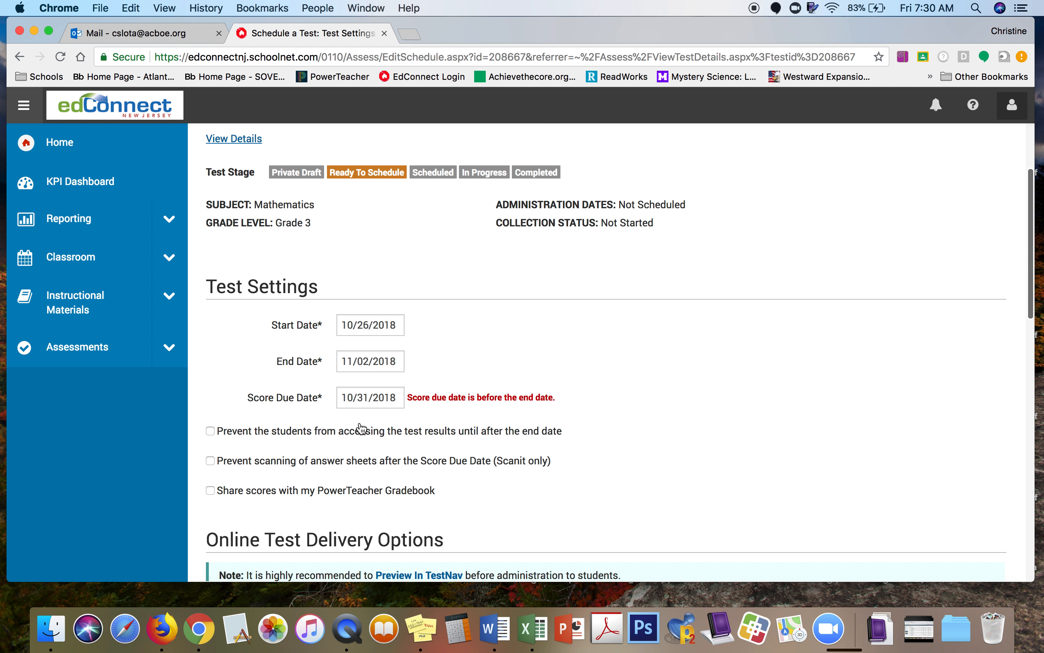
left_click(373, 398)
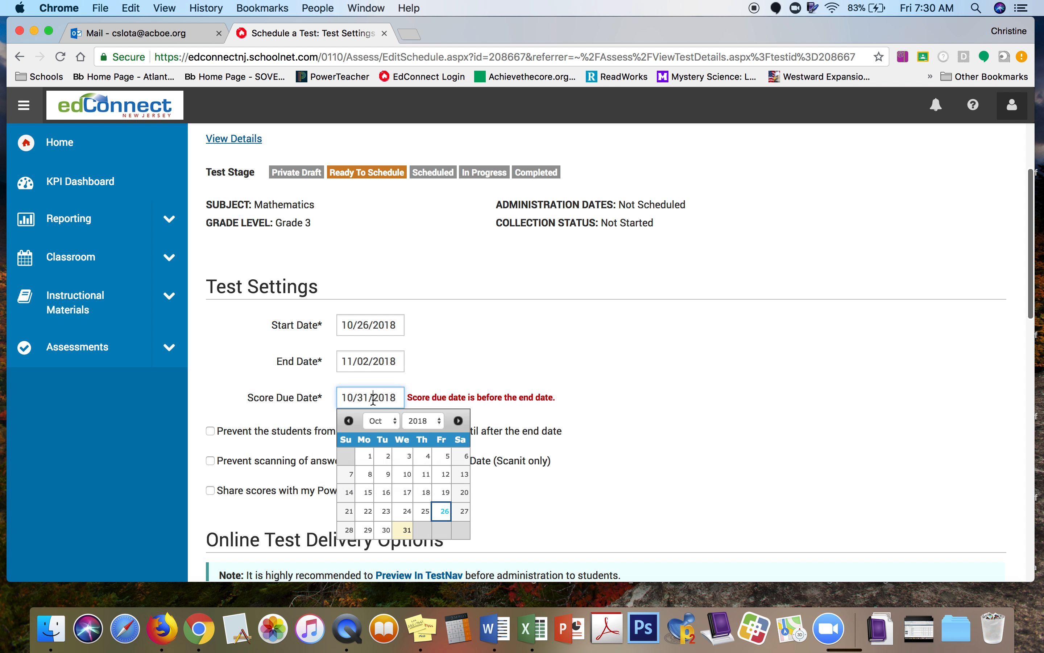
left_click(458, 421)
left_click(410, 477)
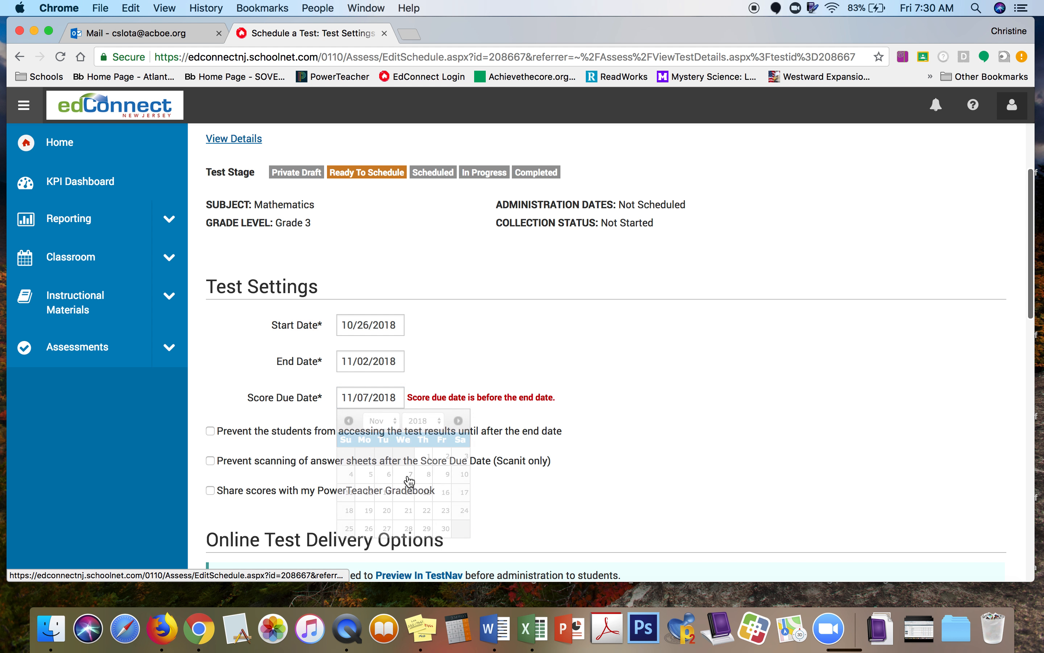
Step: Assign the test to the Grade 3 section, then save and publish it
scroll(760, 453, "down", 8)
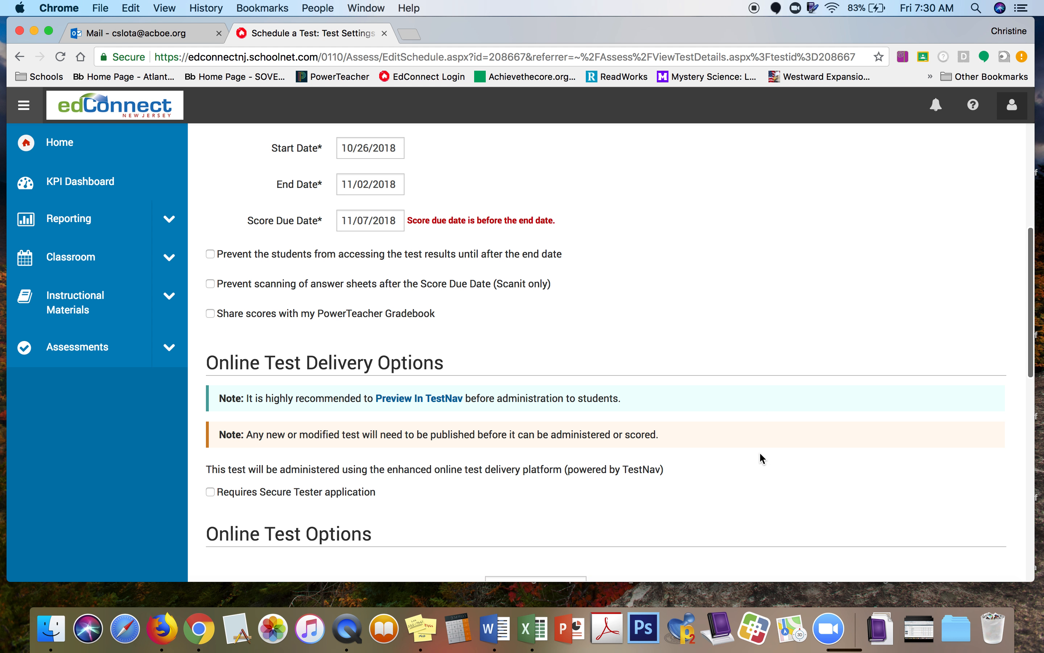
scroll(760, 452, "down", 10)
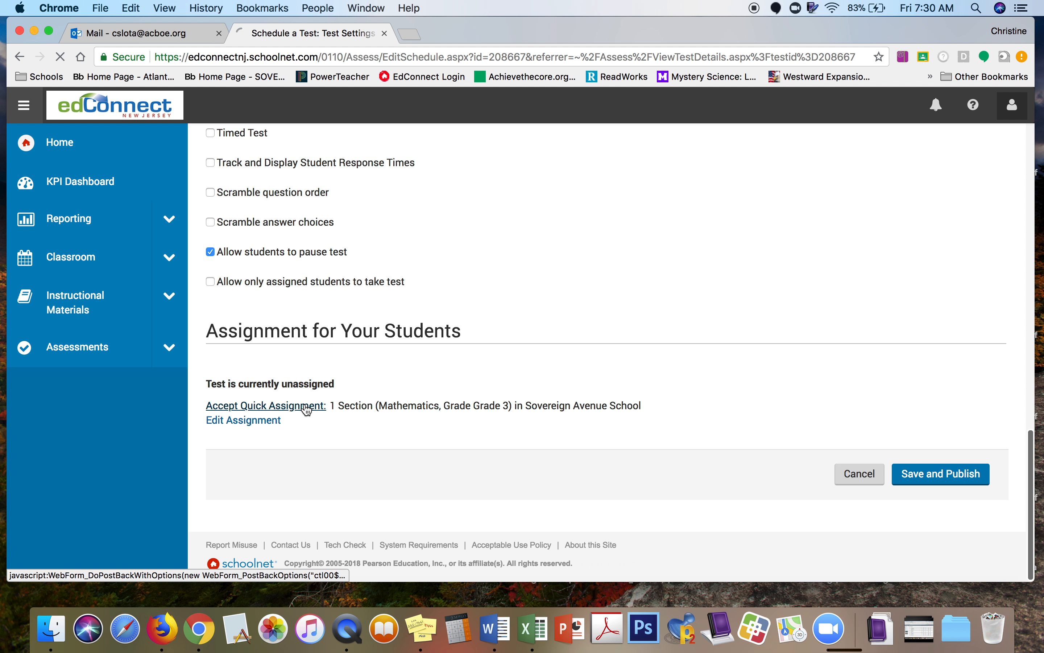
left_click(302, 404)
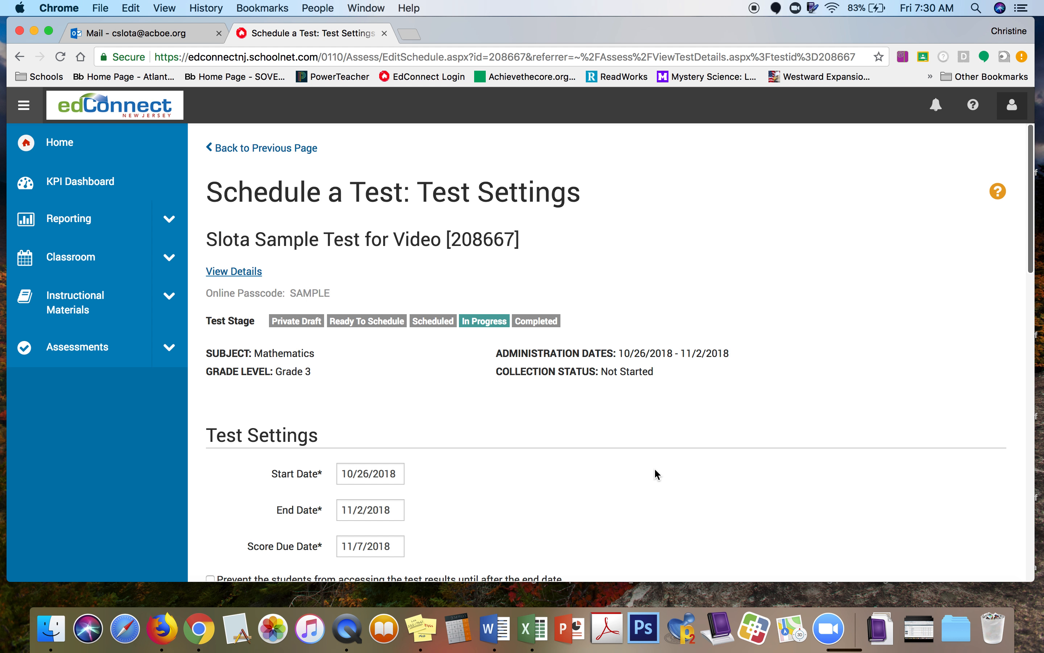
scroll(655, 471, "down", 8)
scroll(655, 474, "down", 15)
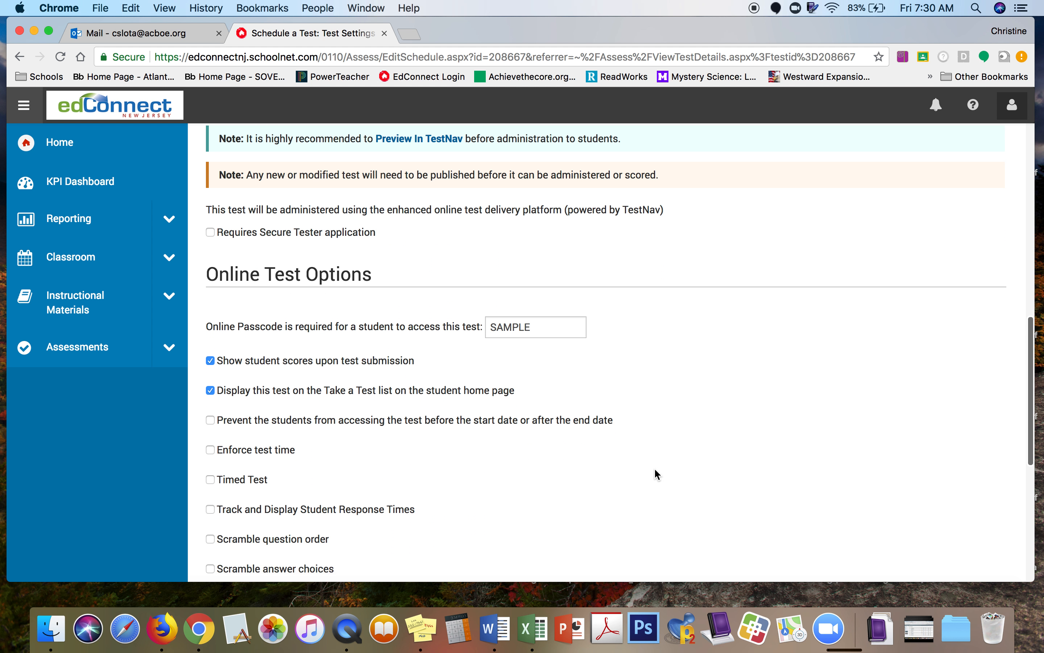
scroll(654, 467, "down", 1)
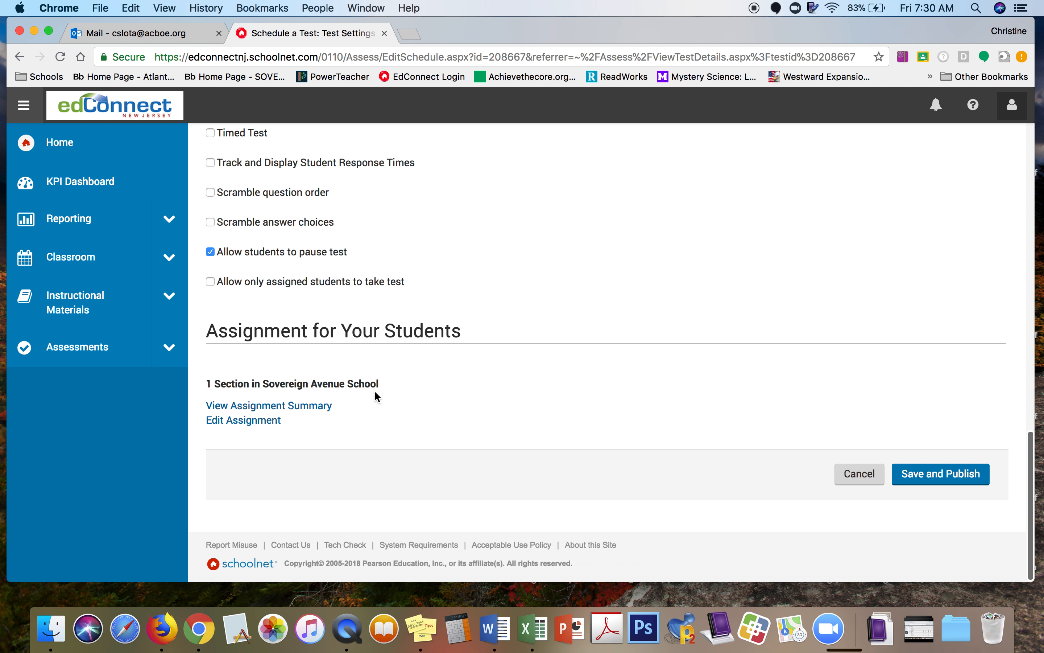
left_click(956, 476)
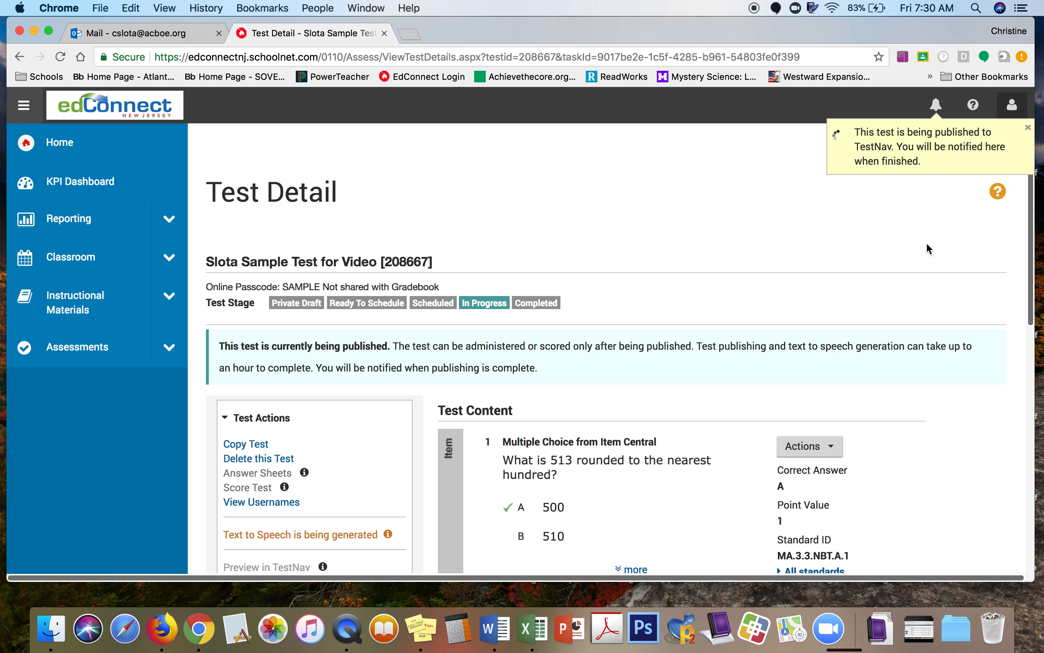
Step: Reopen the original Sample Test for Video from Co-Authoring and mark its editing done
left_click(99, 350)
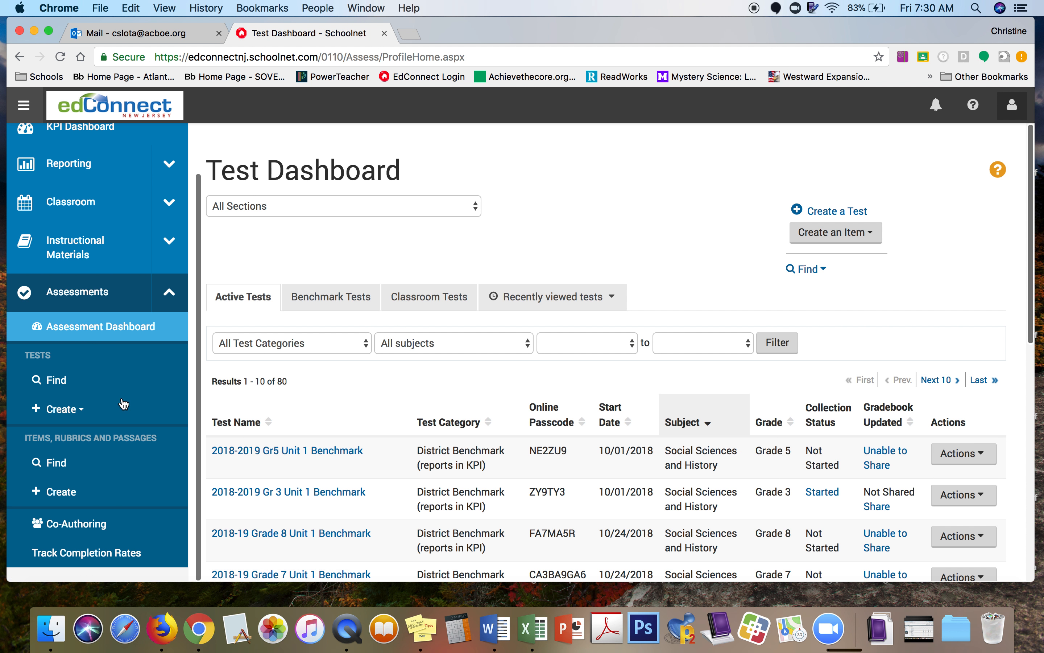
left_click(99, 524)
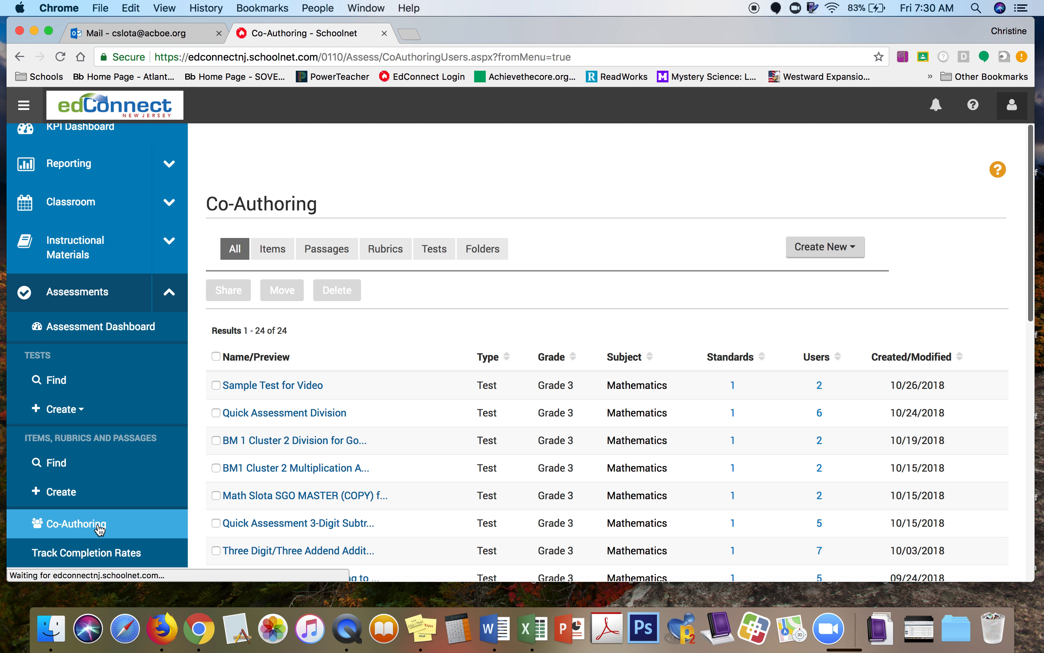
left_click(307, 386)
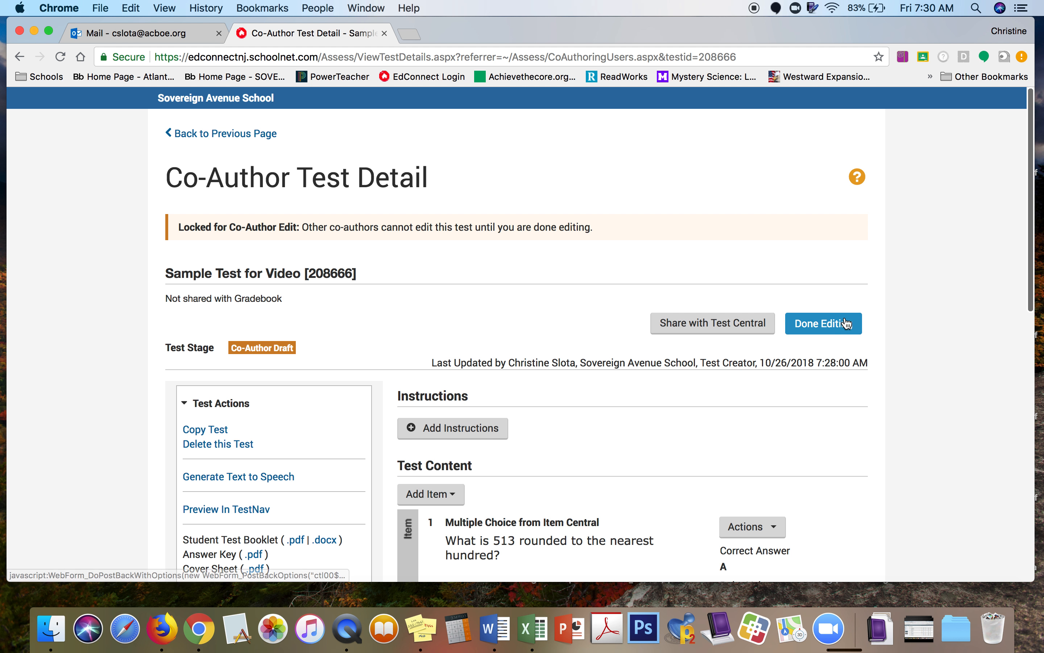
left_click(837, 326)
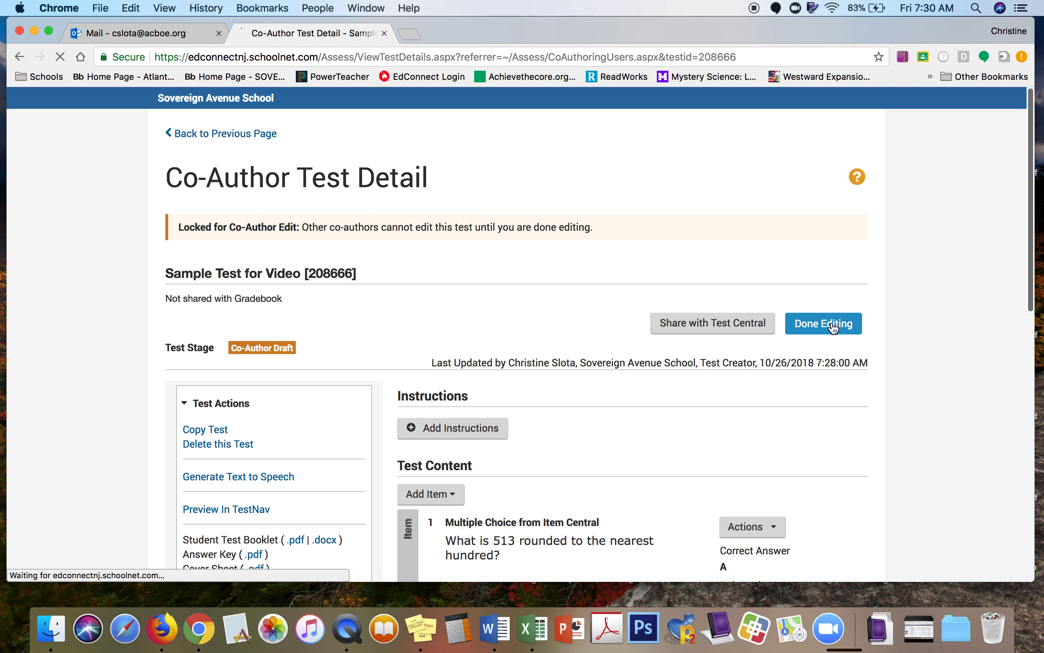